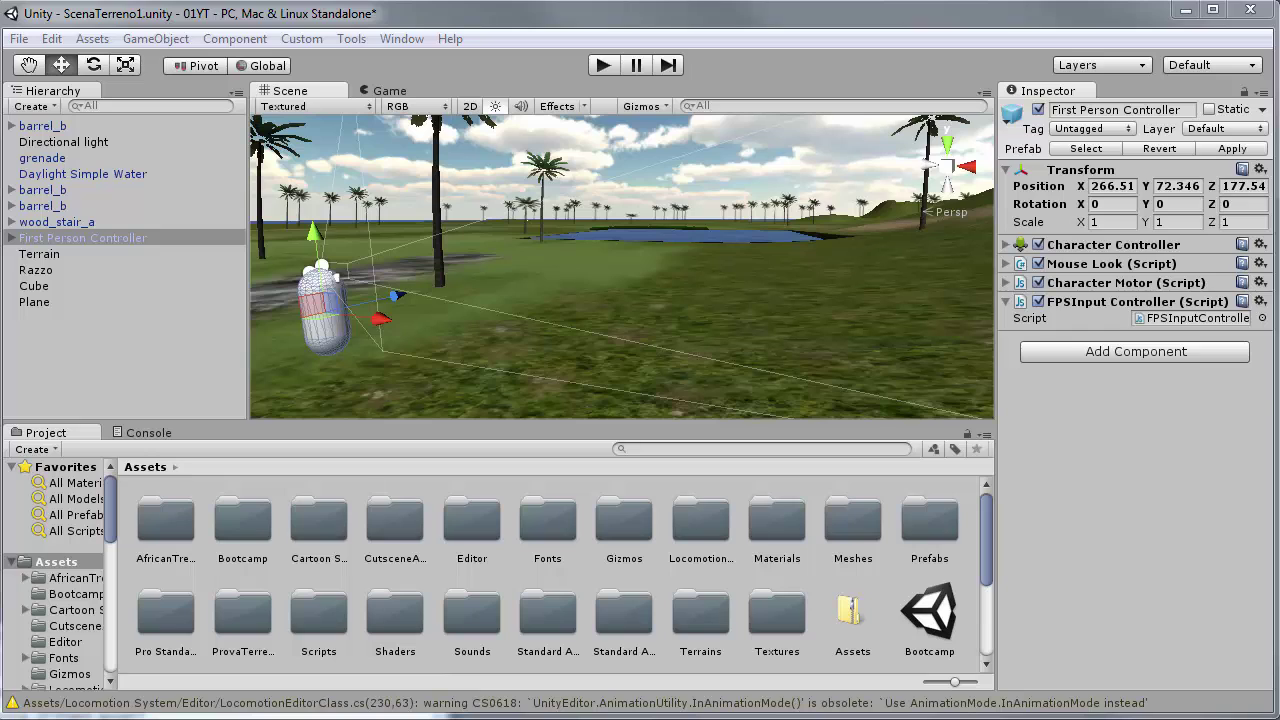
With Terrain selected, add a Cube to ScenaTerreno1 through GameObject > Create Other > Cube.
left_click(39, 254)
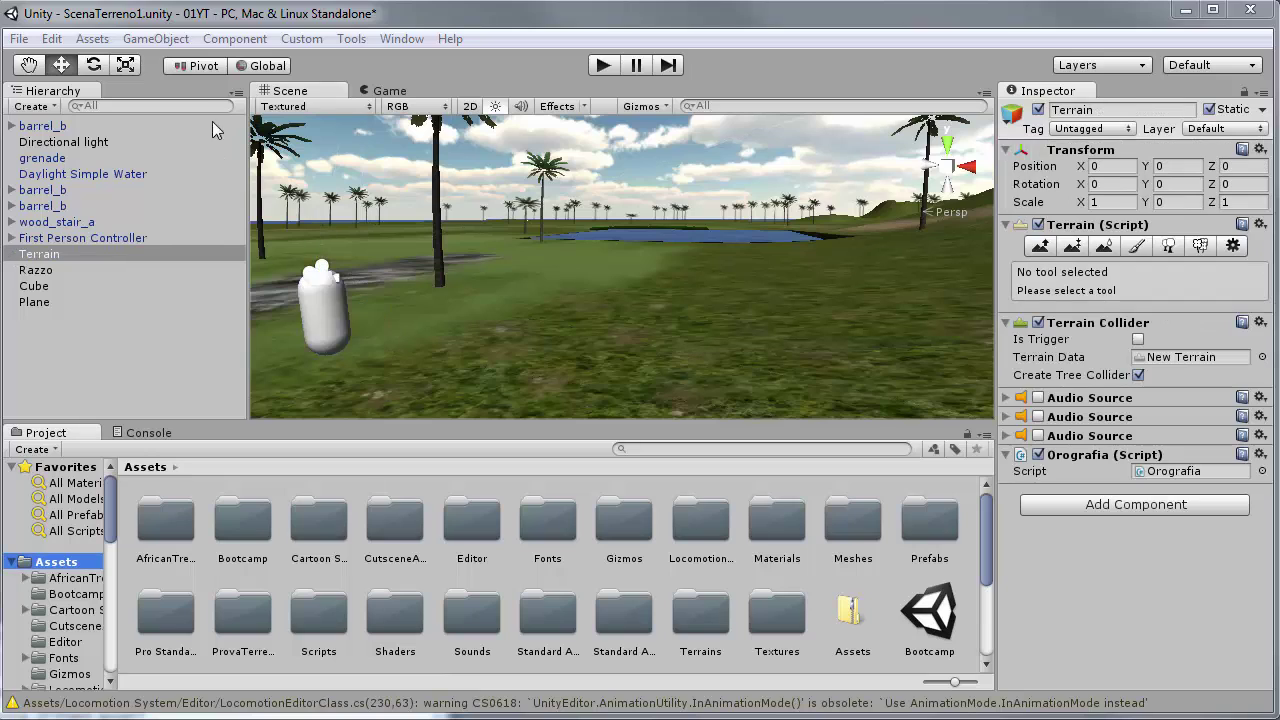
left_click(155, 40)
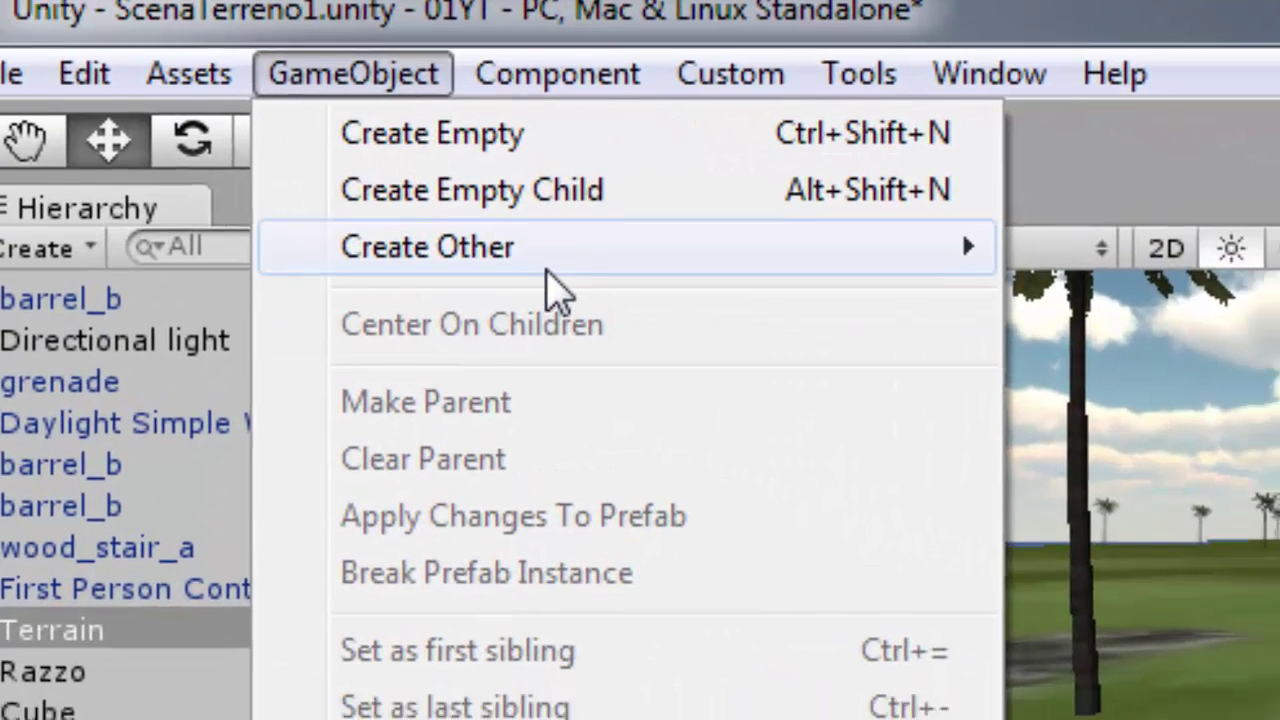
mouse_move(601, 290)
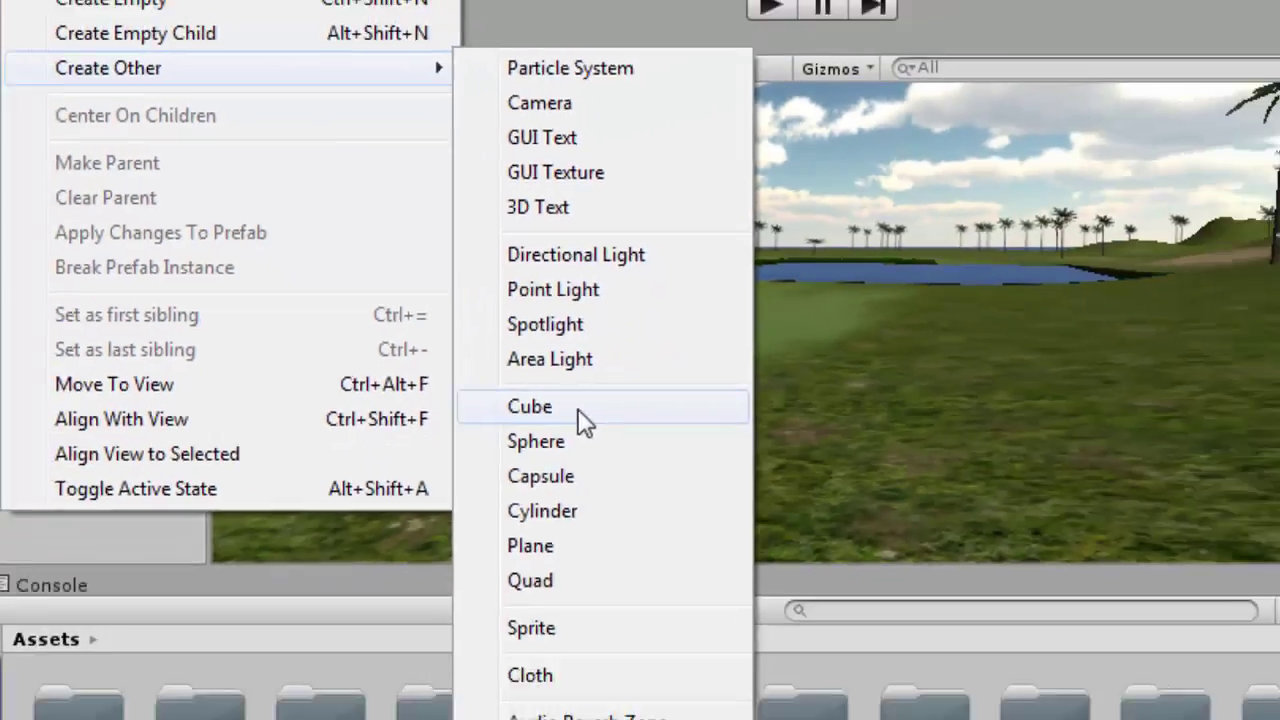
left_click(680, 556)
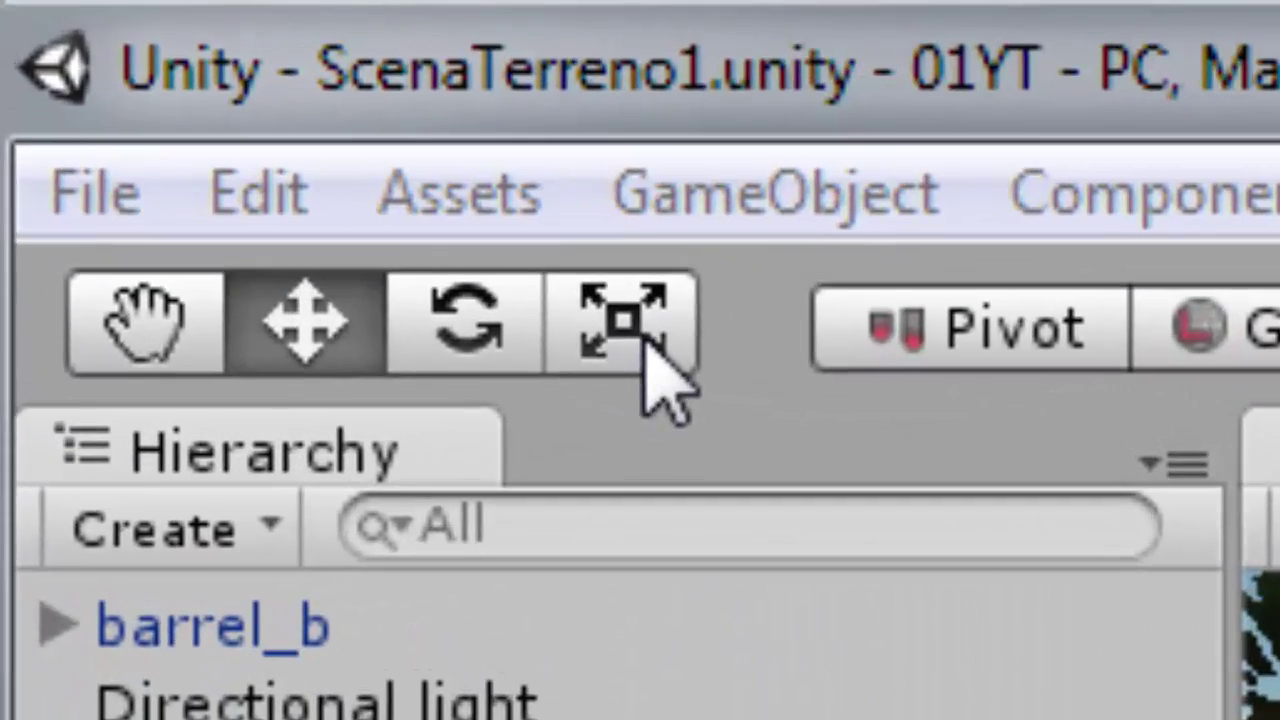
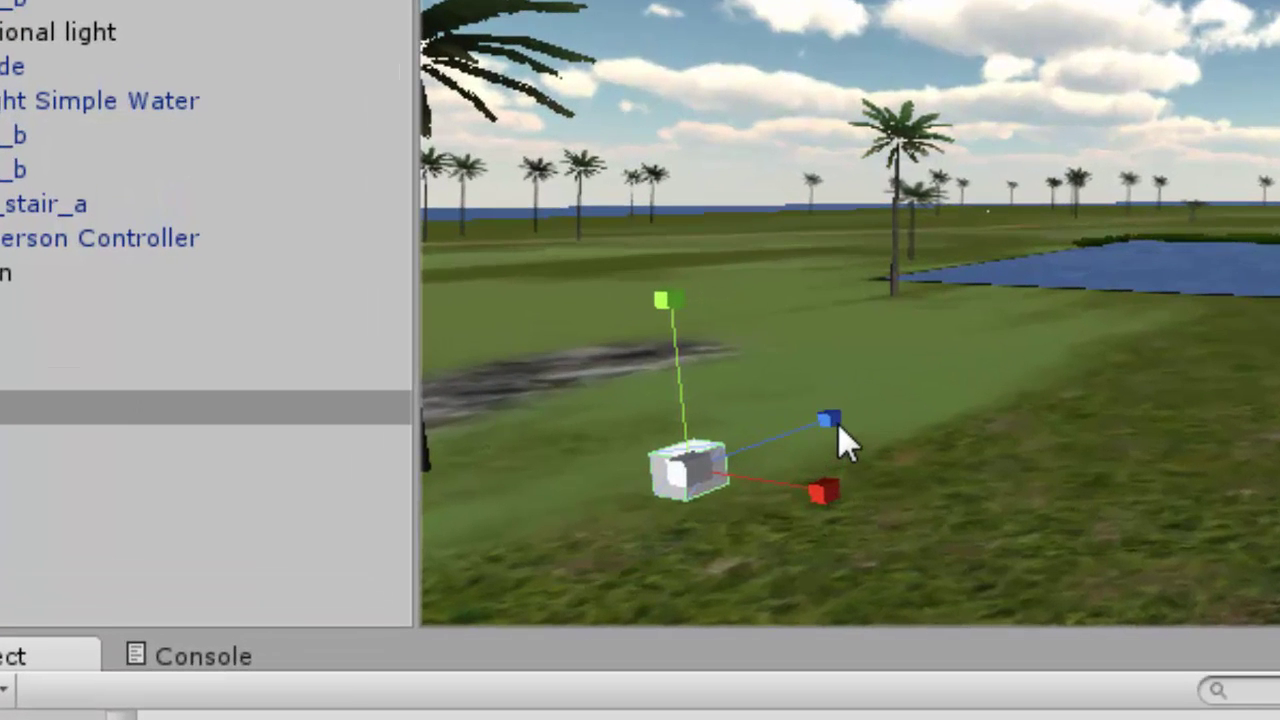
Scale the cube into a long thin bar, about 0.43 × 0.44 × 4.0.
left_click_drag(835, 418, 1278, 218)
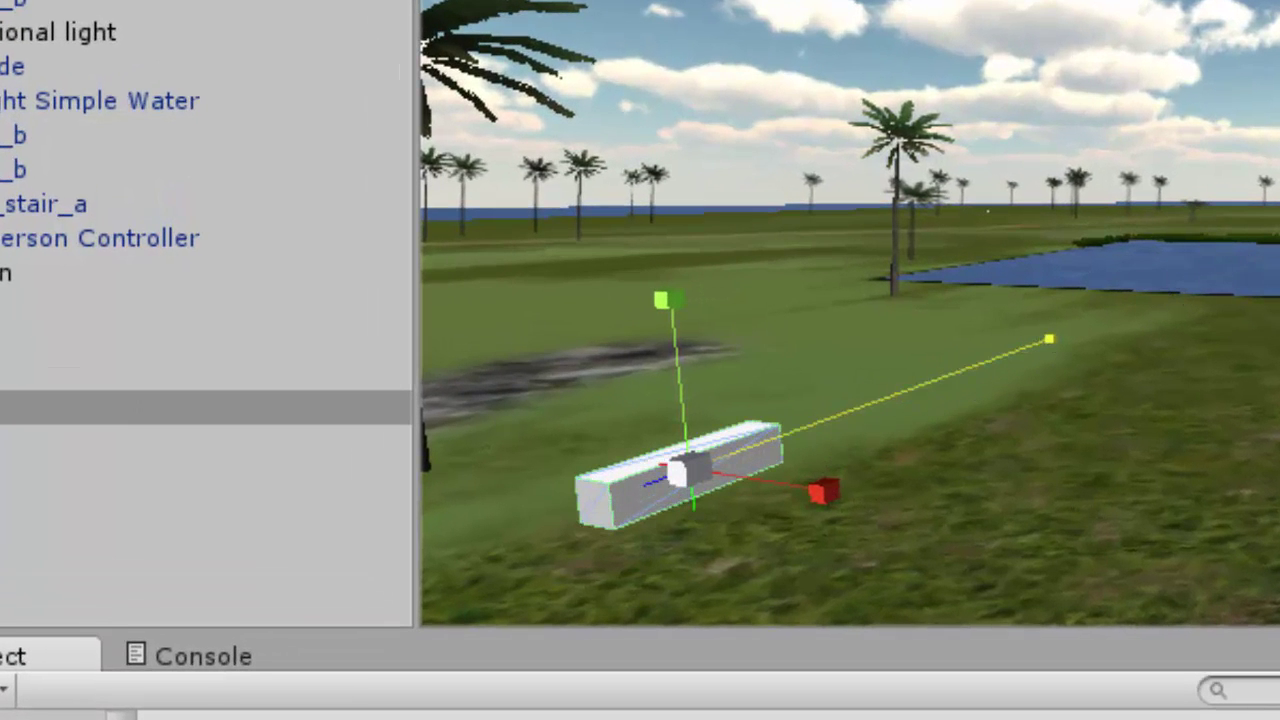
mouse_move(1049, 339)
left_mouse_down()
mouse_move(1067, 333)
mouse_move(684, 276)
left_mouse_up()
left_click_drag(668, 298, 663, 392)
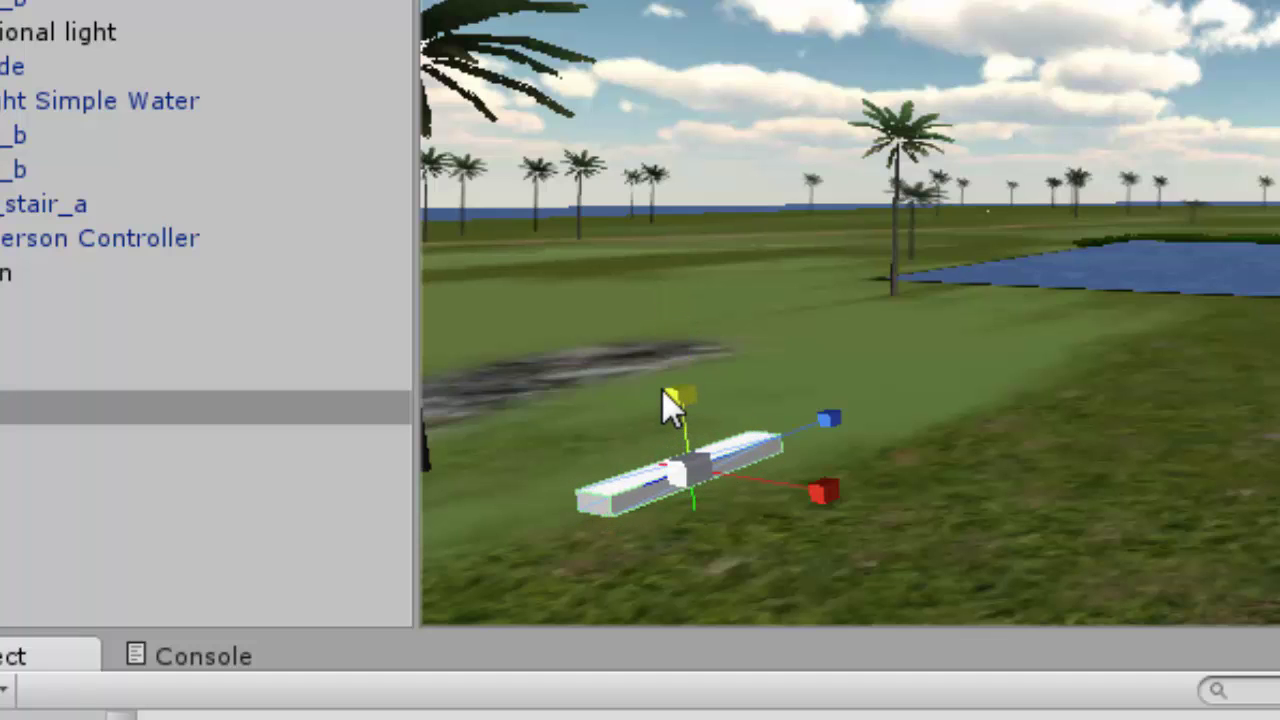
left_click_drag(820, 485, 775, 470)
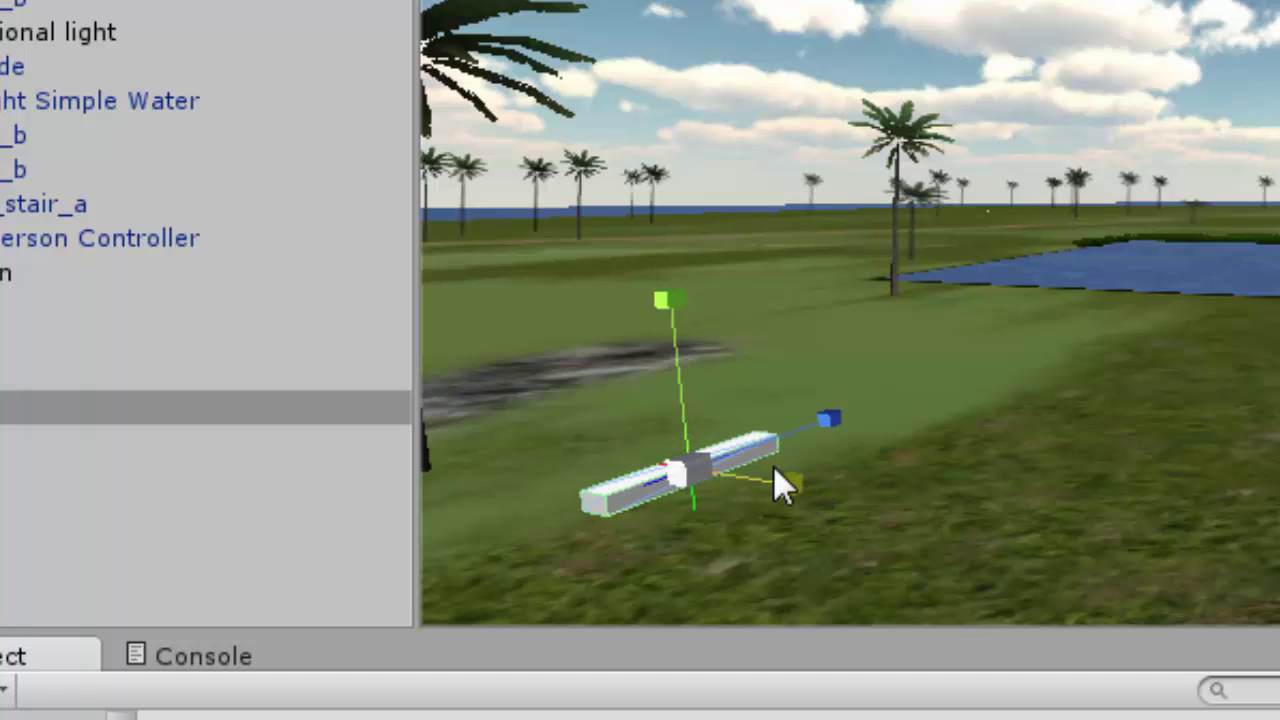
left_click_drag(775, 470, 760, 455)
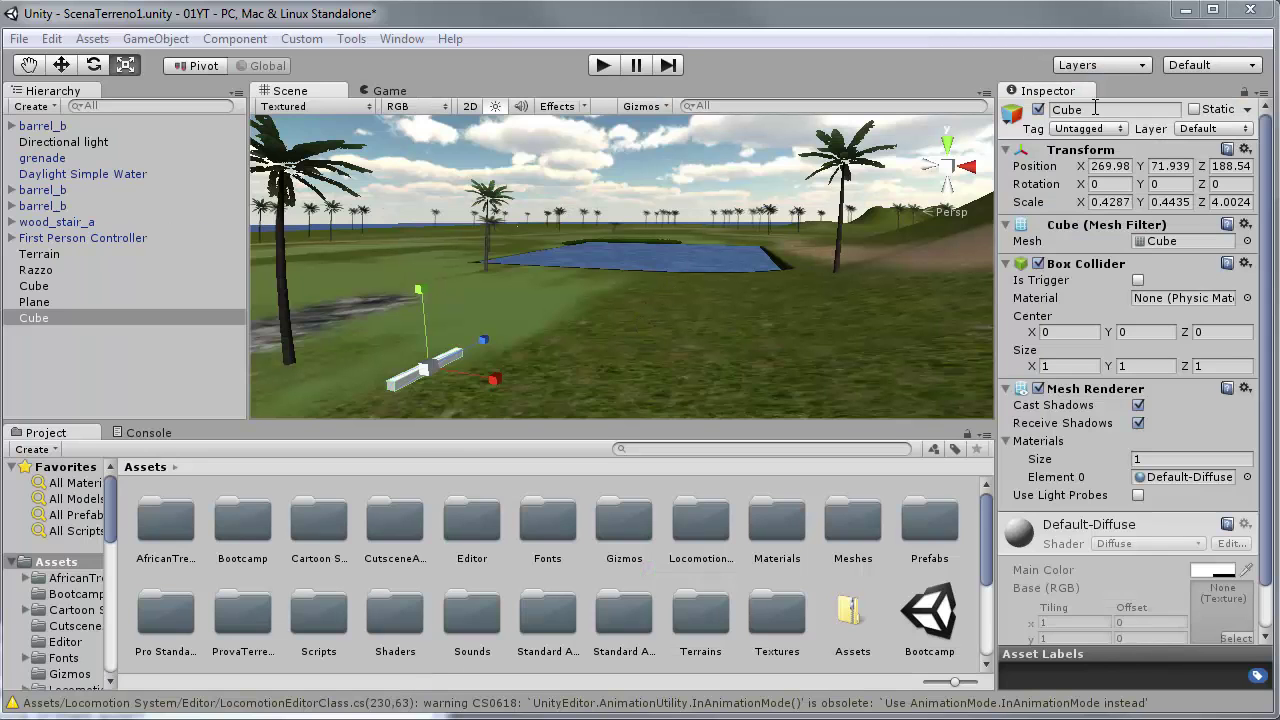
Change the stretched bar's name in the Inspector to 'Doppietta'.
left_click(1096, 109)
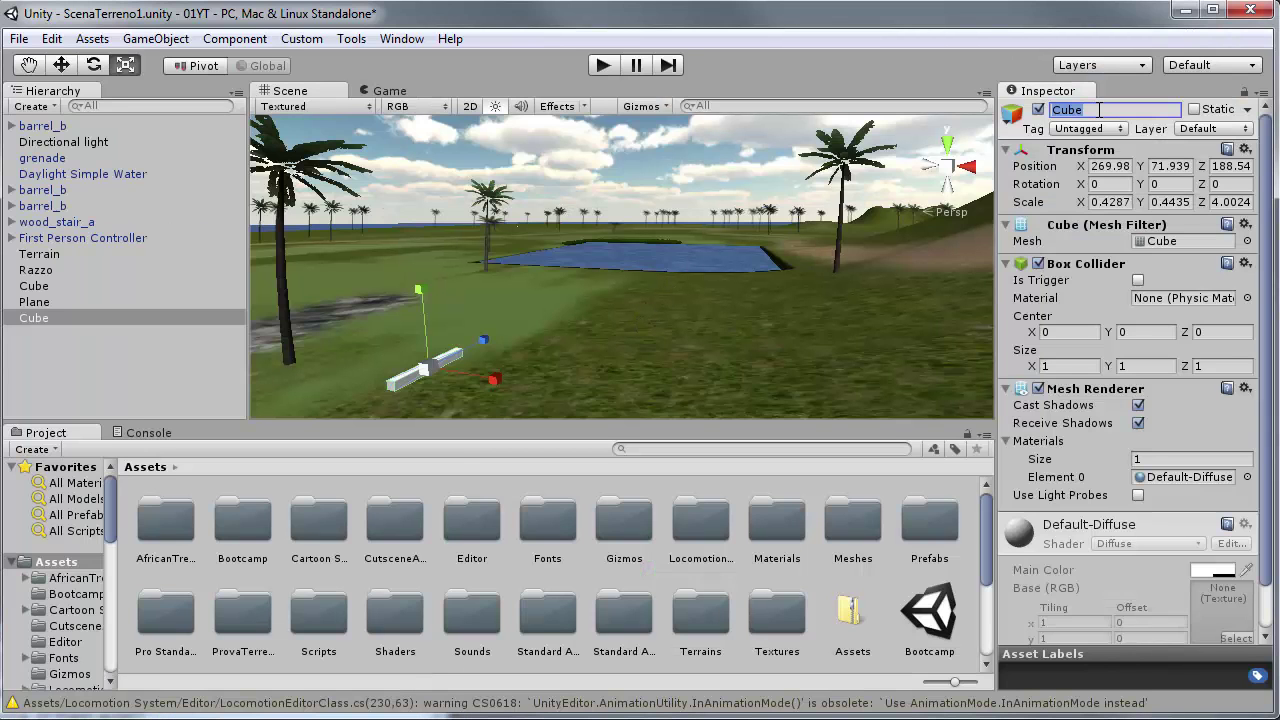
type("Doppie")
type("tt")
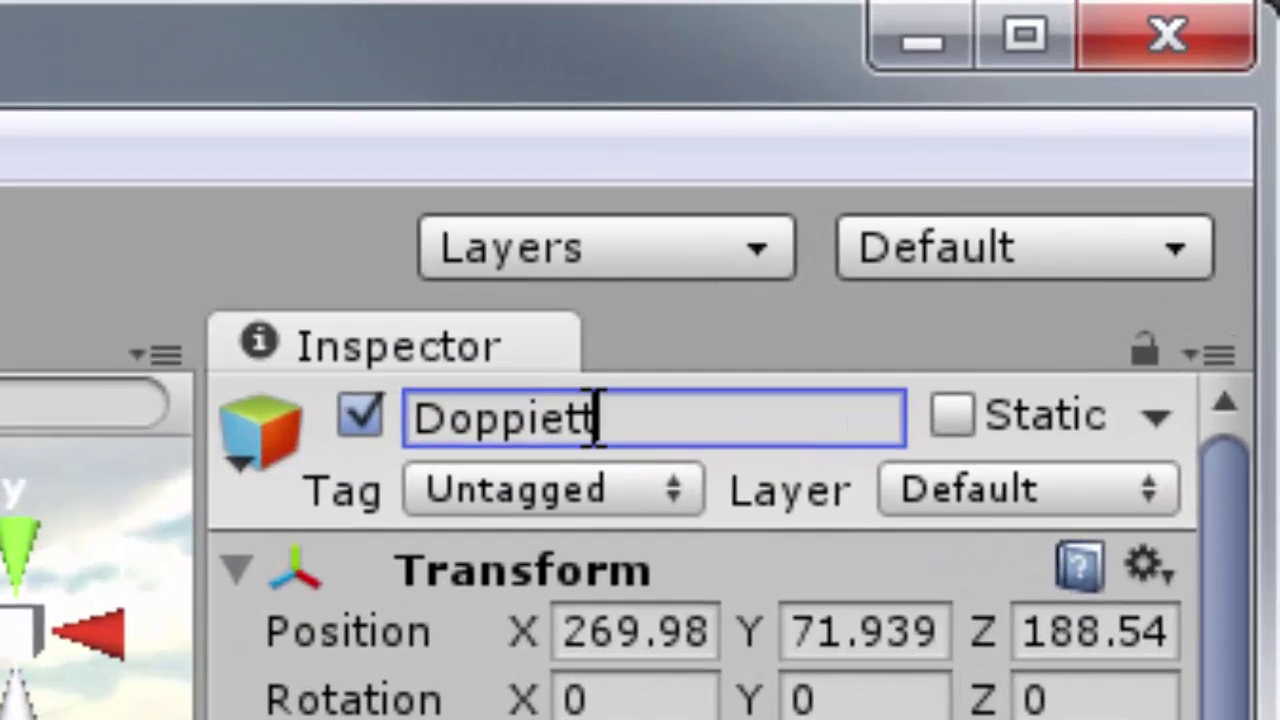
type("e")
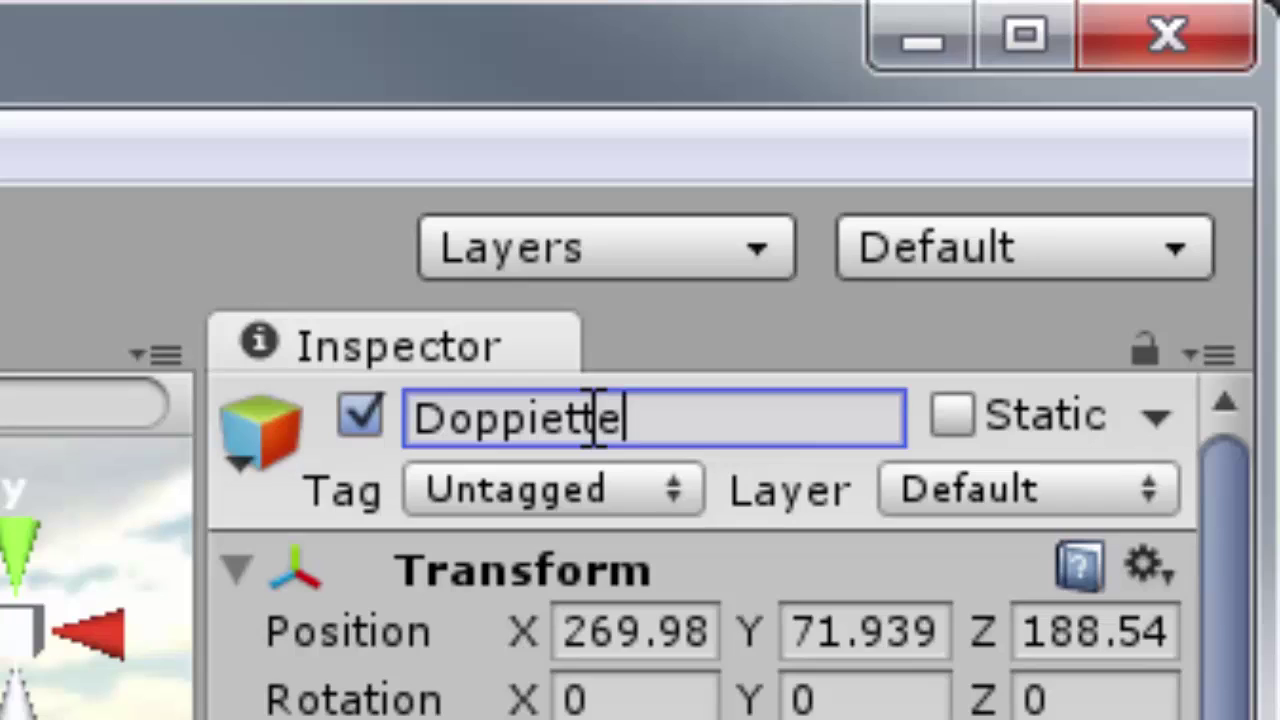
key("BackSpace")
type("a")
key("Return")
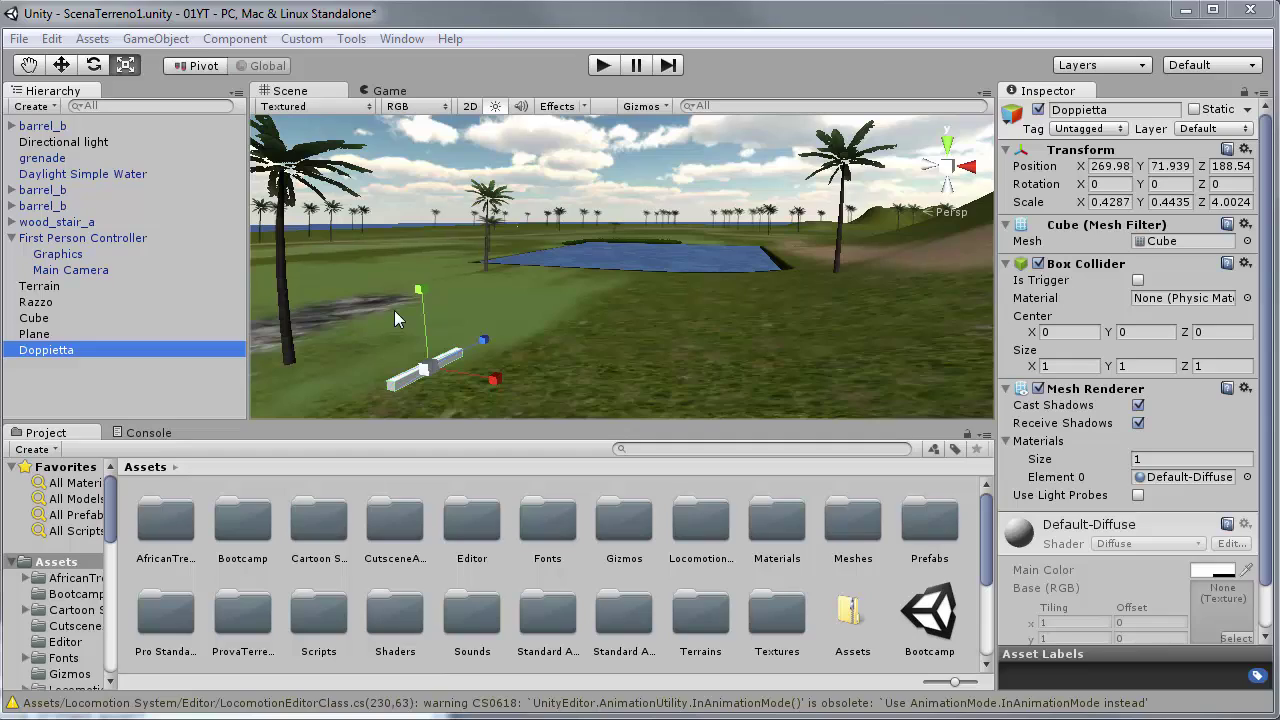
Create an empty object, name it ContenitoreArmi, and parent it under Main Camera.
left_click(368, 180)
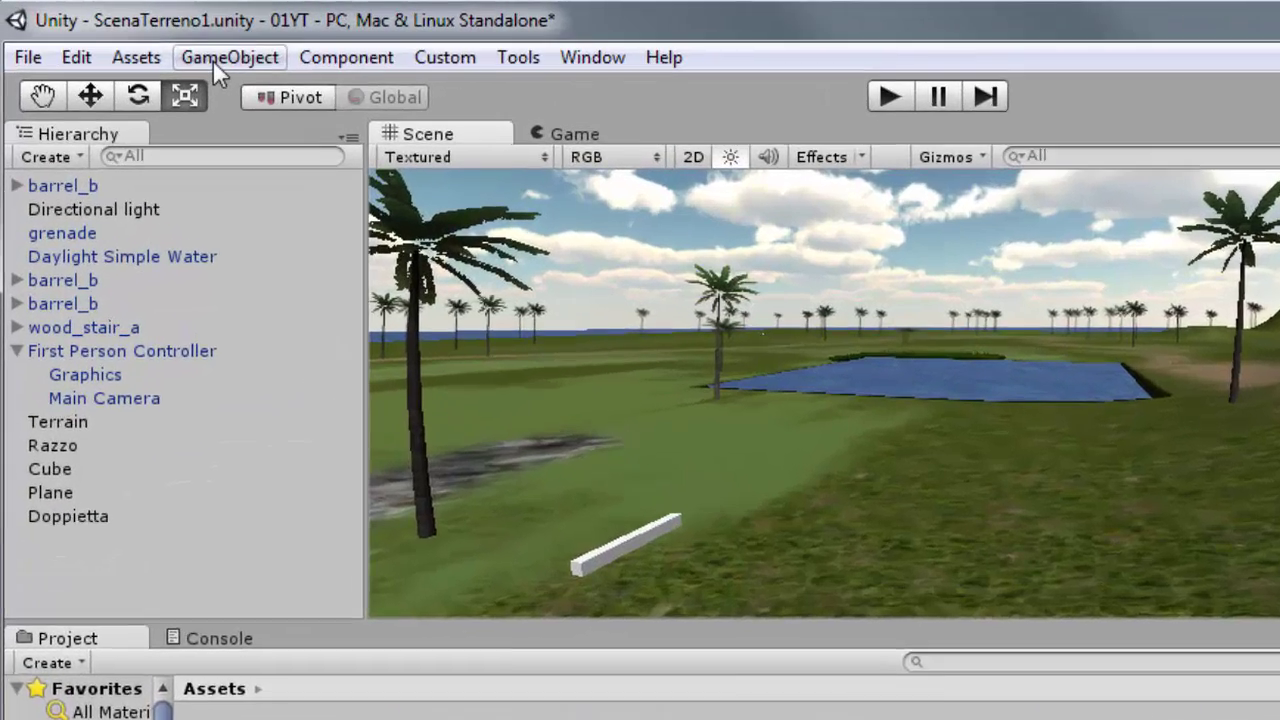
left_click(213, 60)
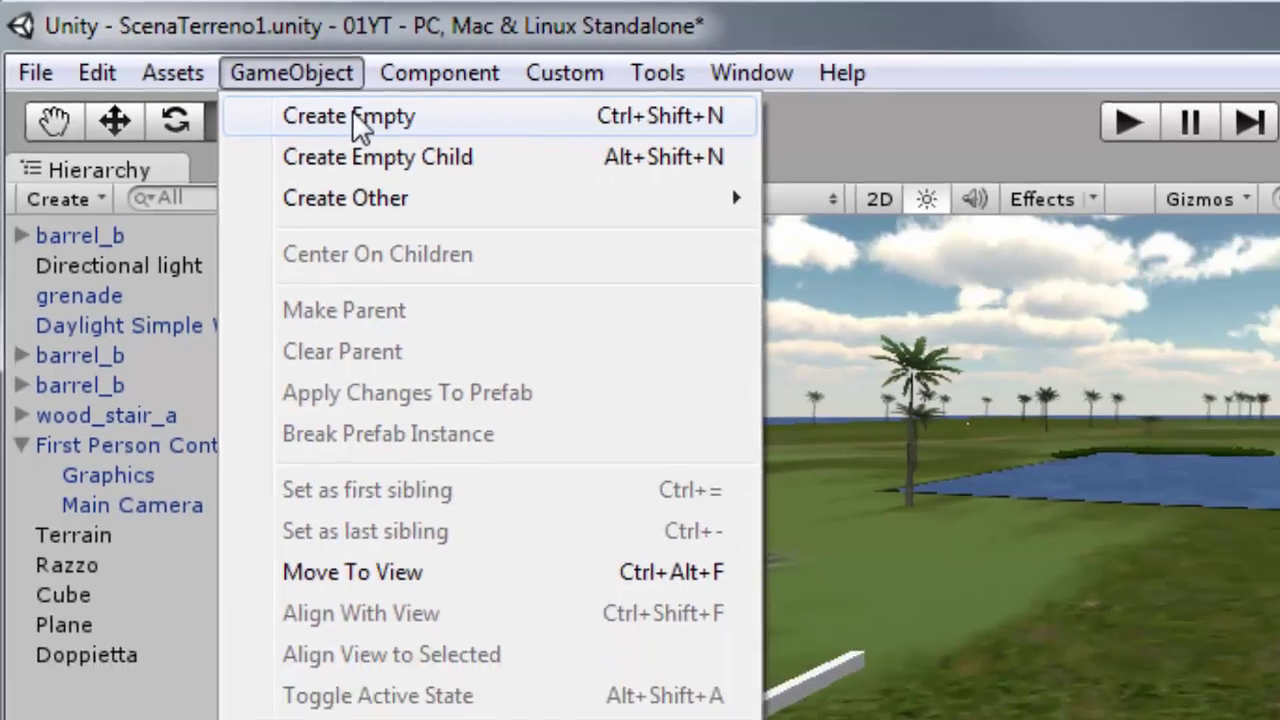
left_click(412, 136)
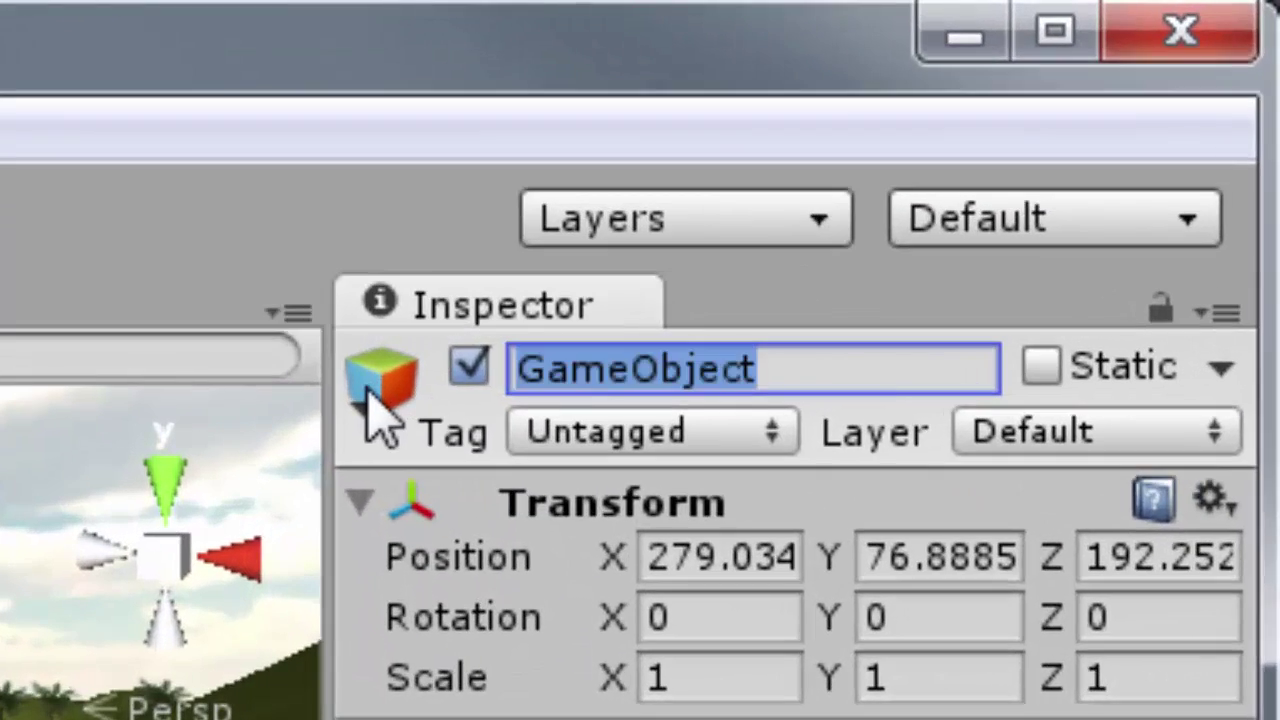
type("Conteni")
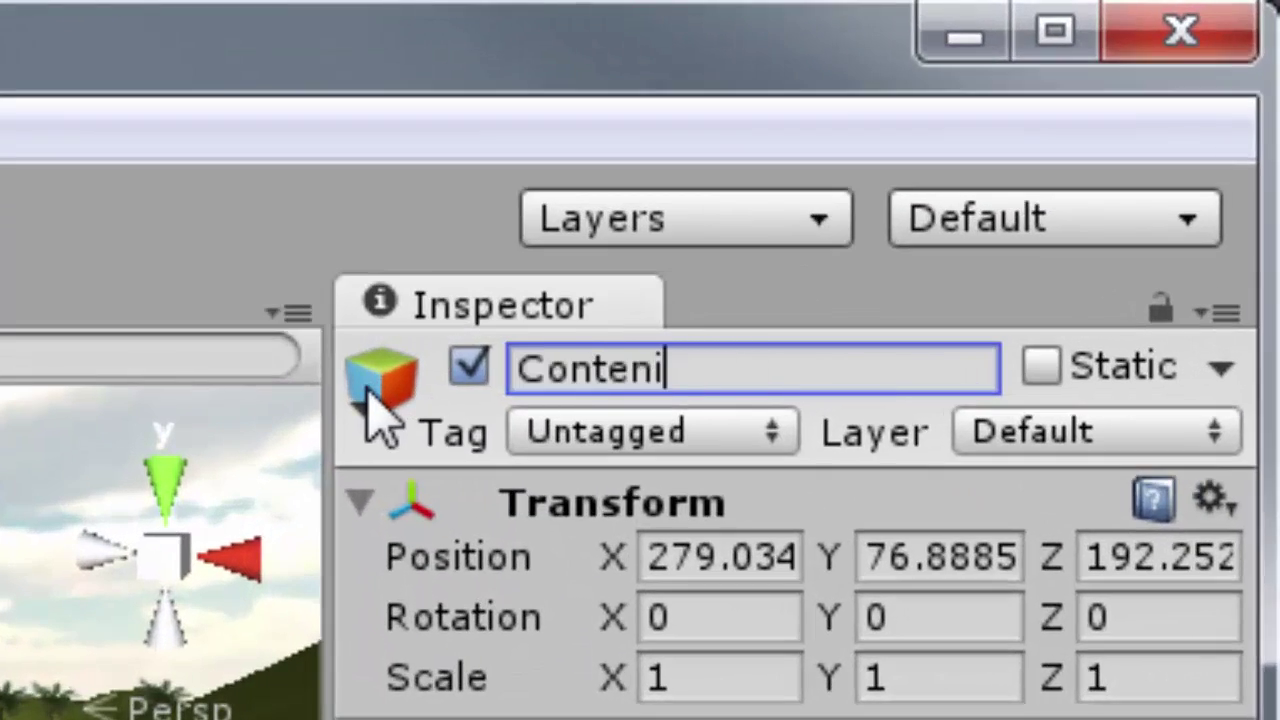
type("toreArm")
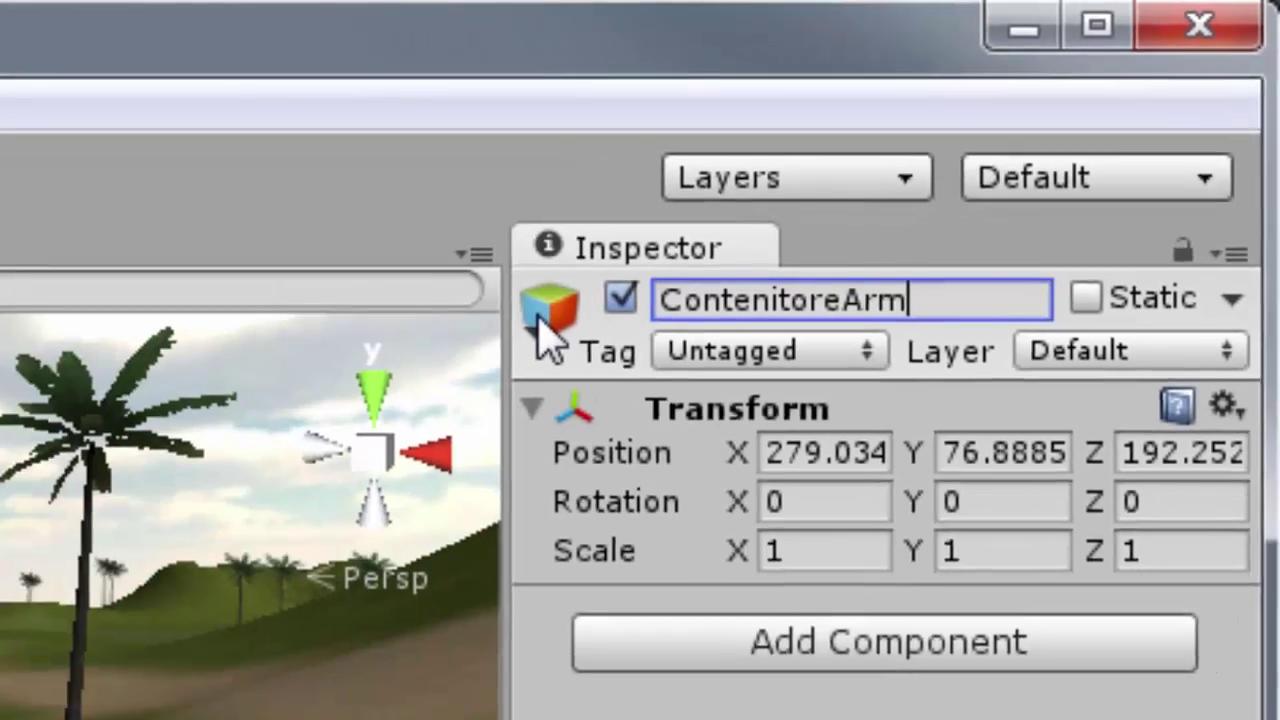
type("i")
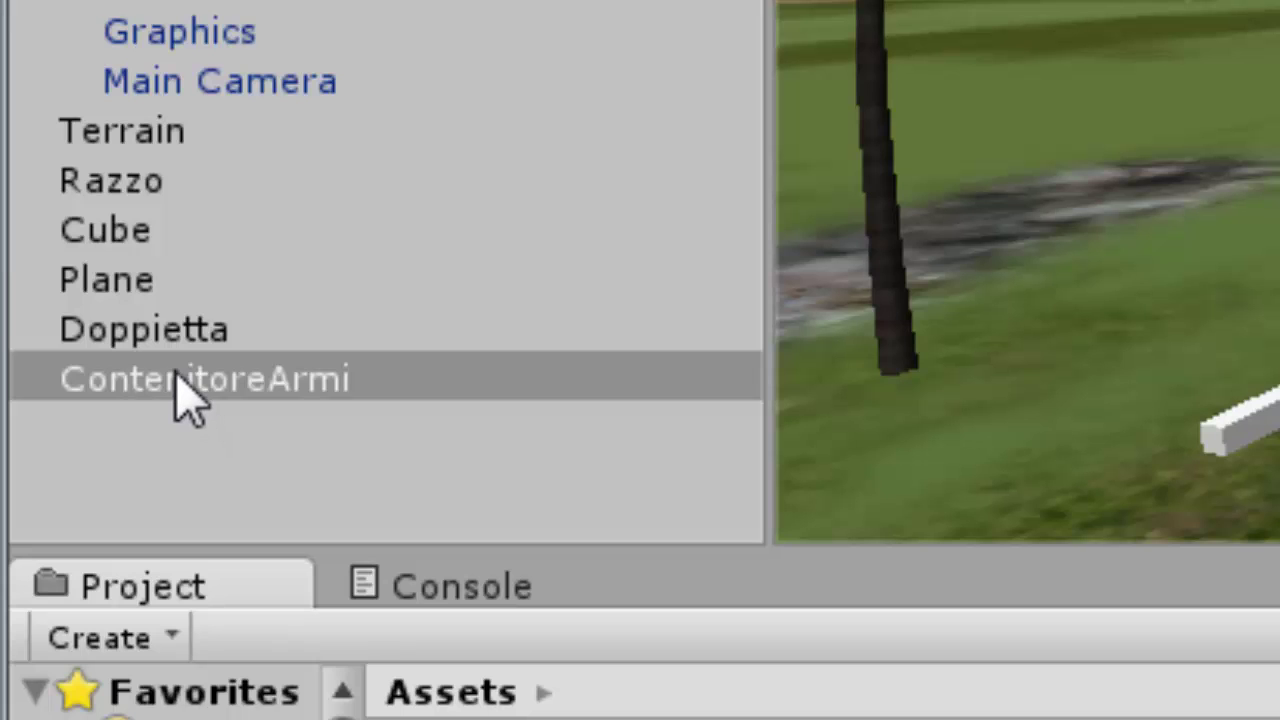
left_click_drag(172, 395, 283, 86)
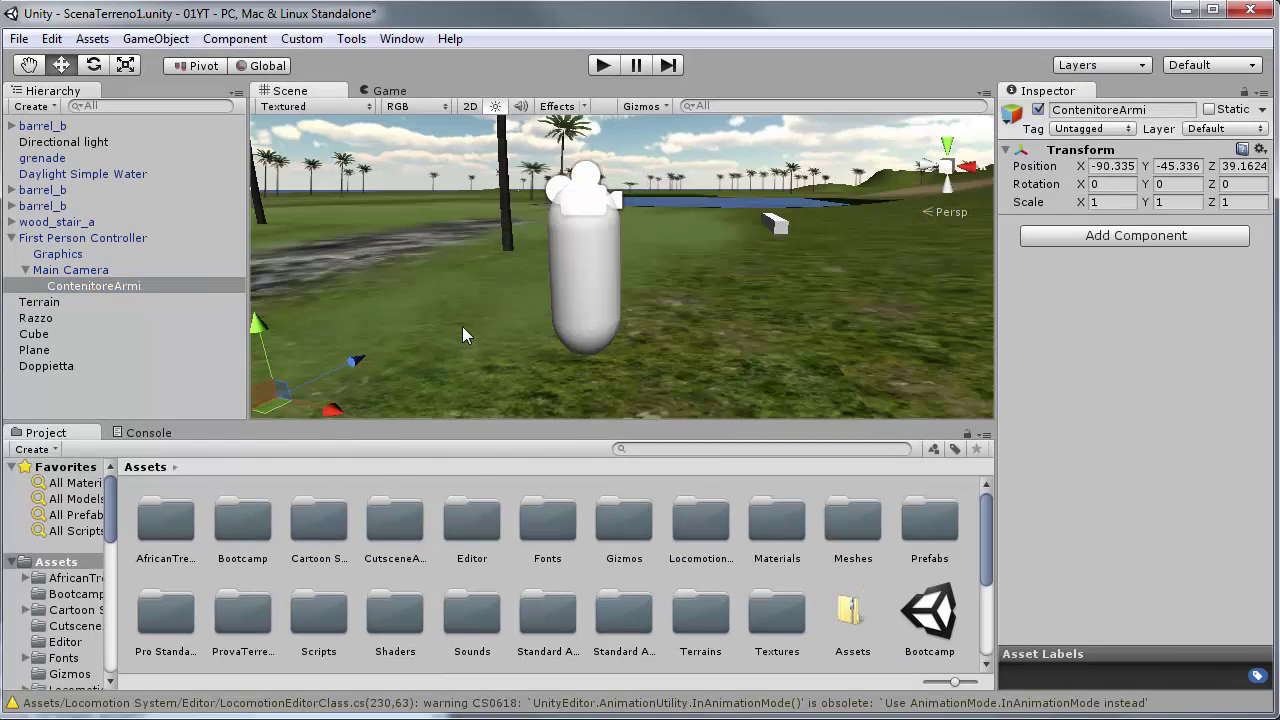
Frame the Scene view on the First Person Controller with Align View to Selected.
left_click(118, 239)
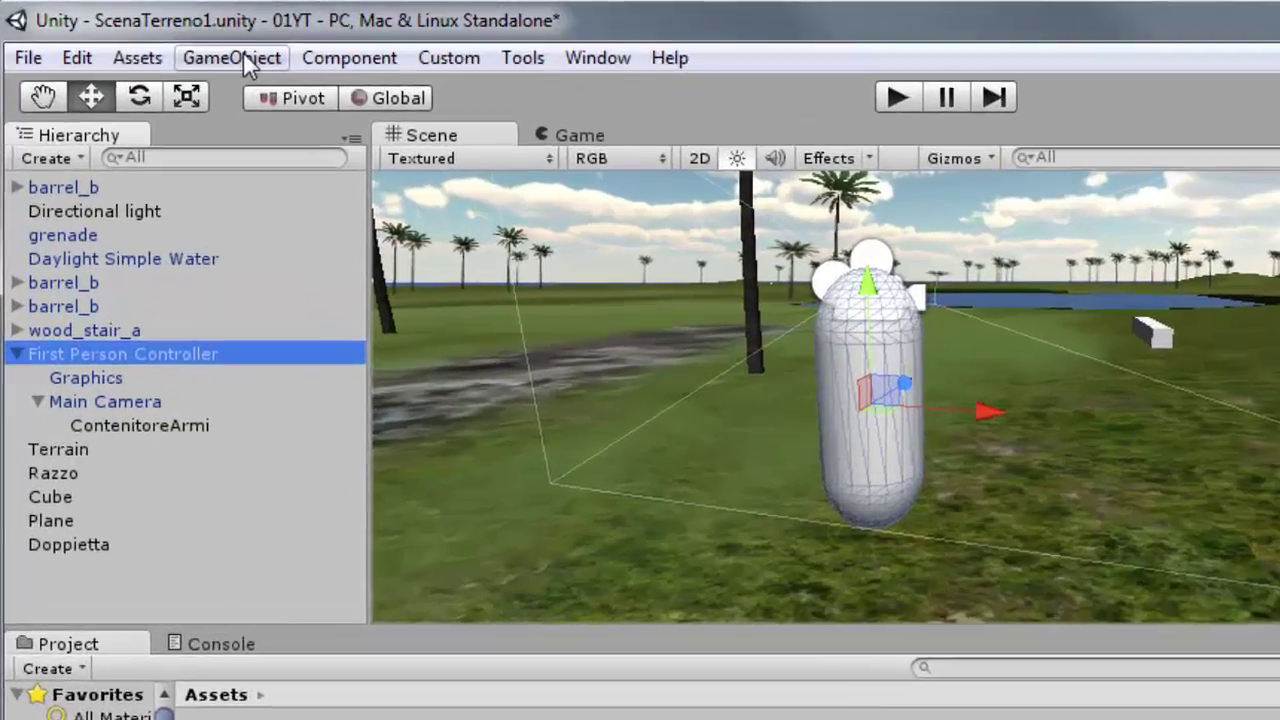
left_click(160, 40)
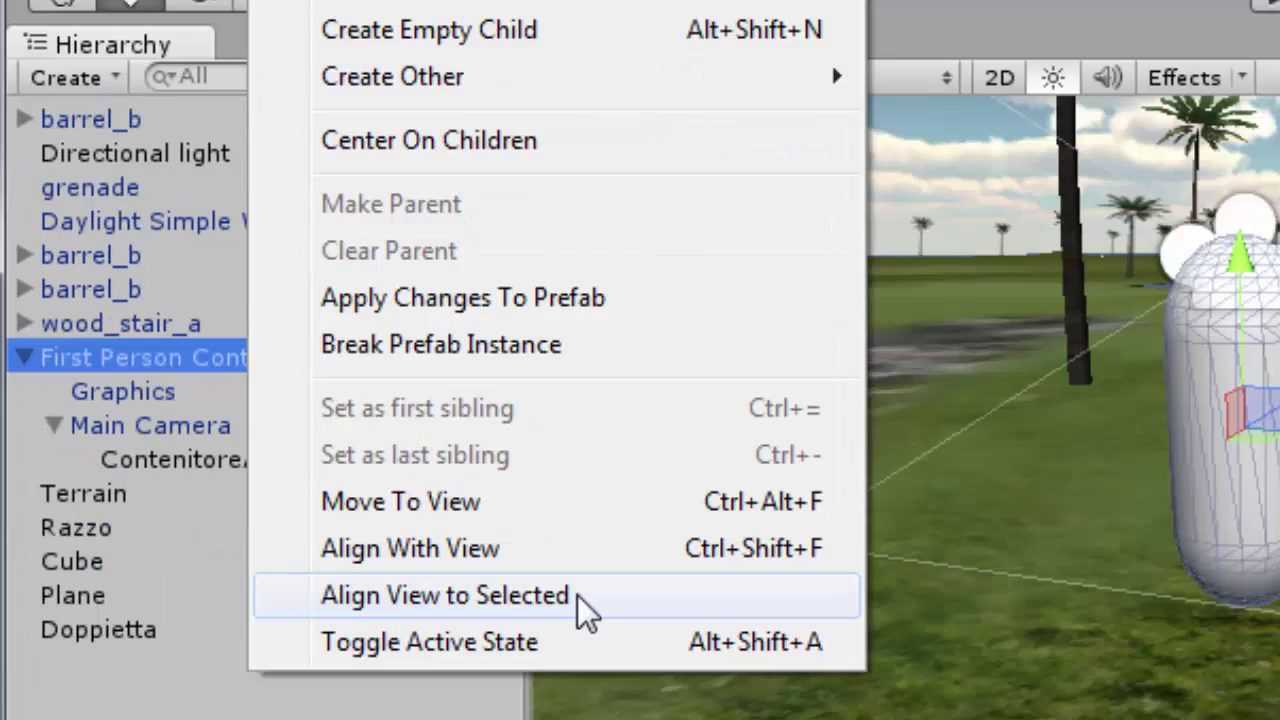
left_click(577, 595)
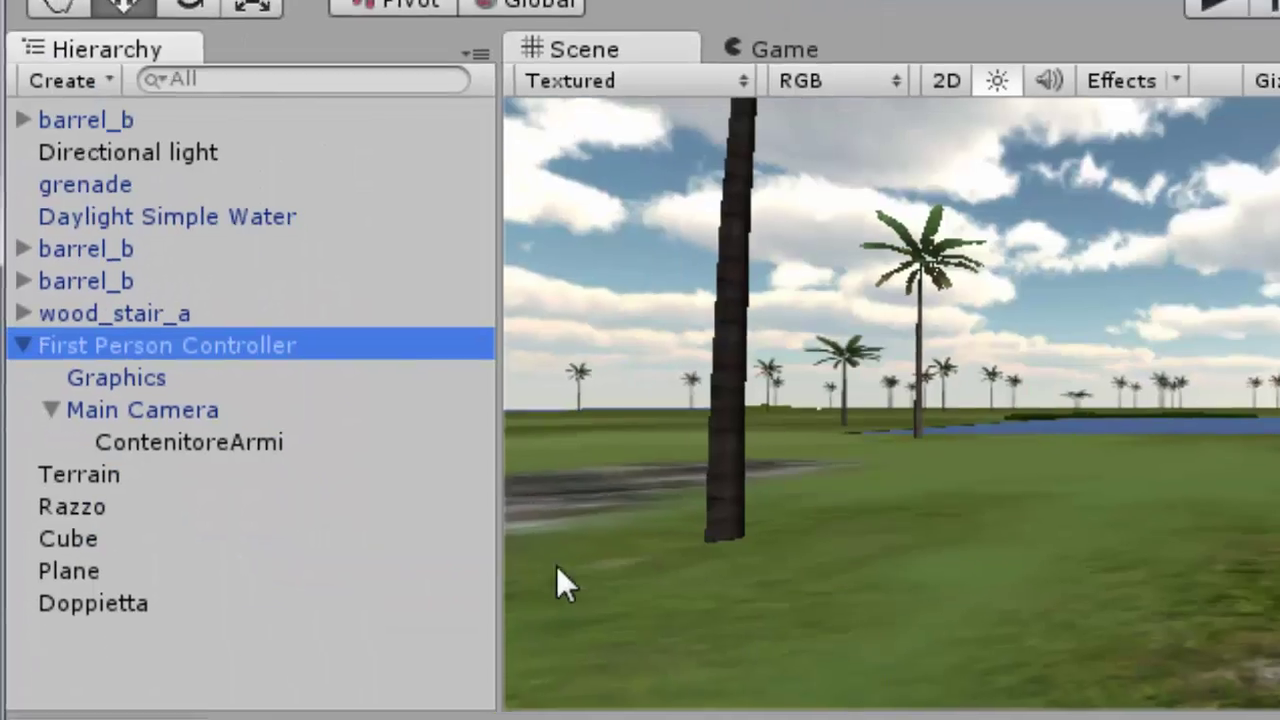
scroll(317, 343, "down", 3)
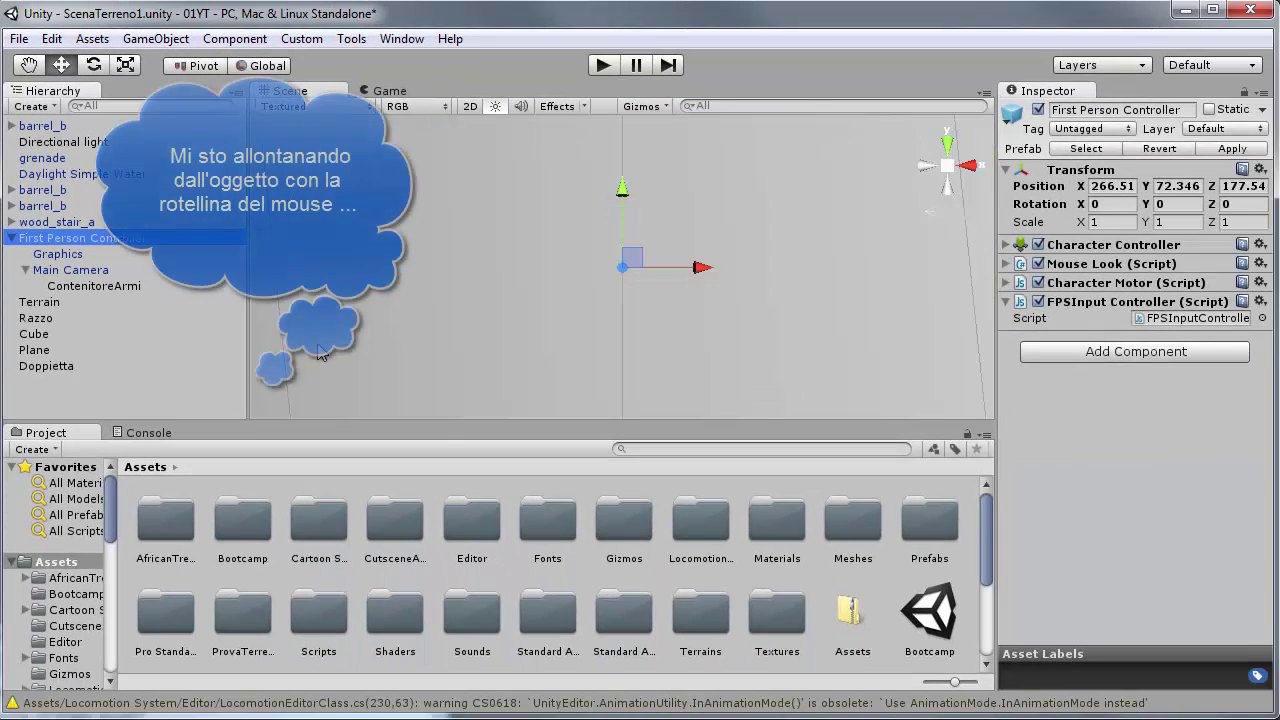
scroll(317, 343, "down", 3)
scroll(317, 343, "down", 2)
scroll(320, 357, "down", 2)
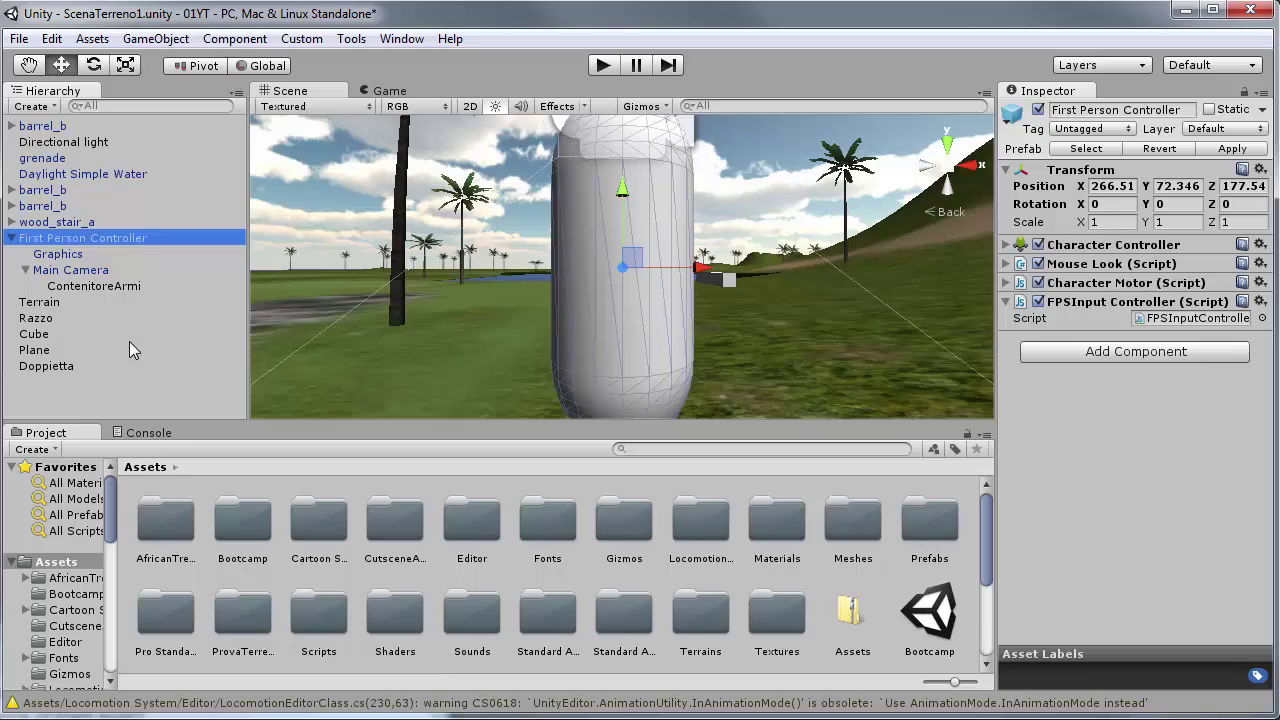
Align ContenitoreArmi with the view and move it along Z beside the capsule.
left_click(115, 285)
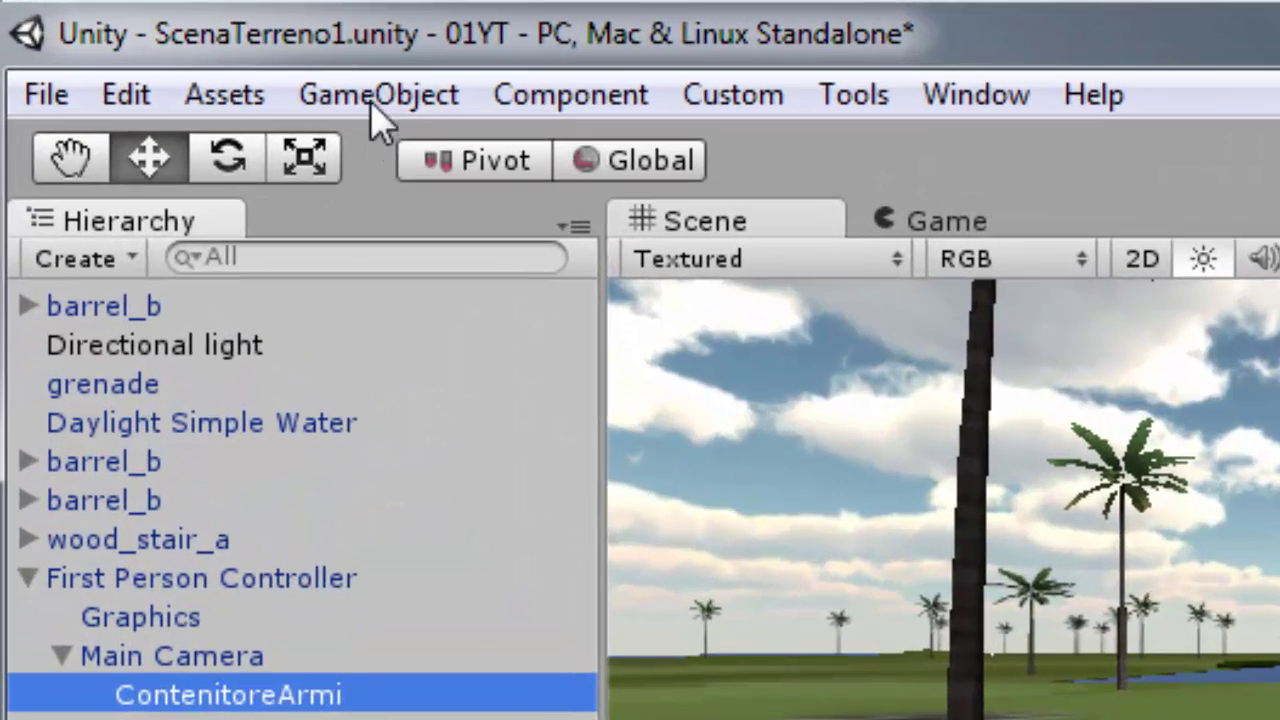
left_click(156, 40)
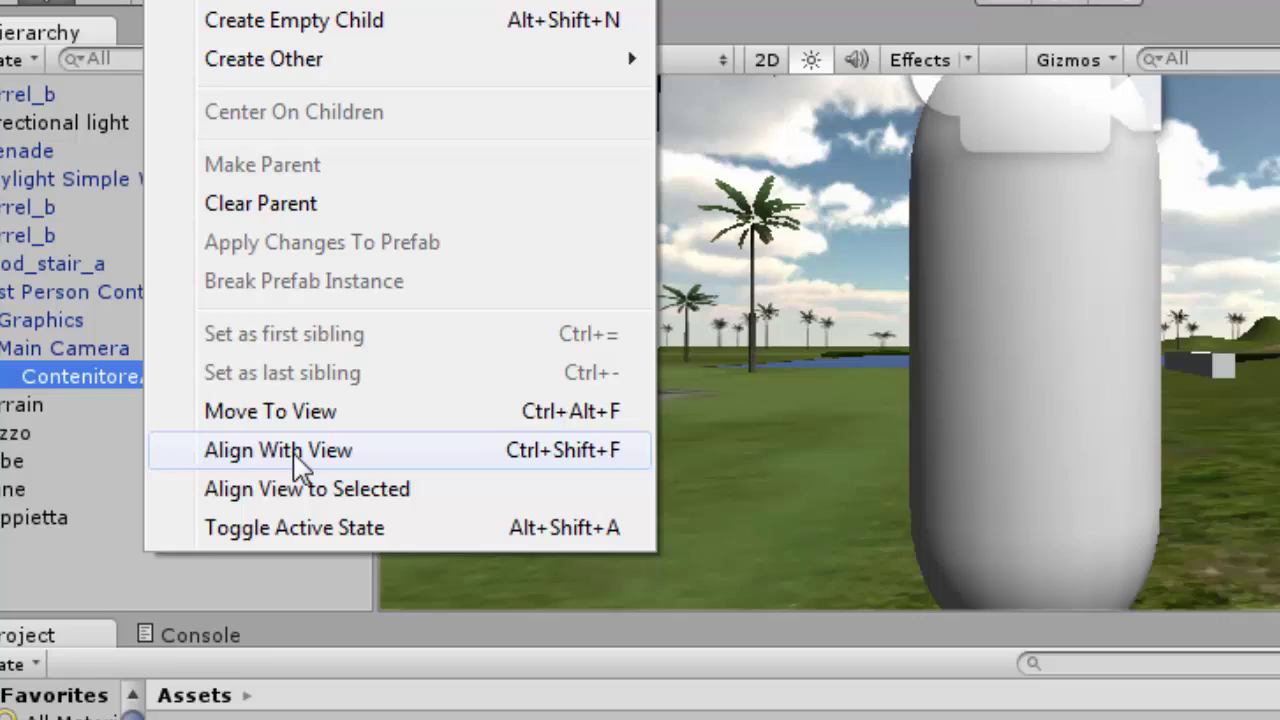
left_click(210, 310)
middle_click_drag(750, 313, 678, 320)
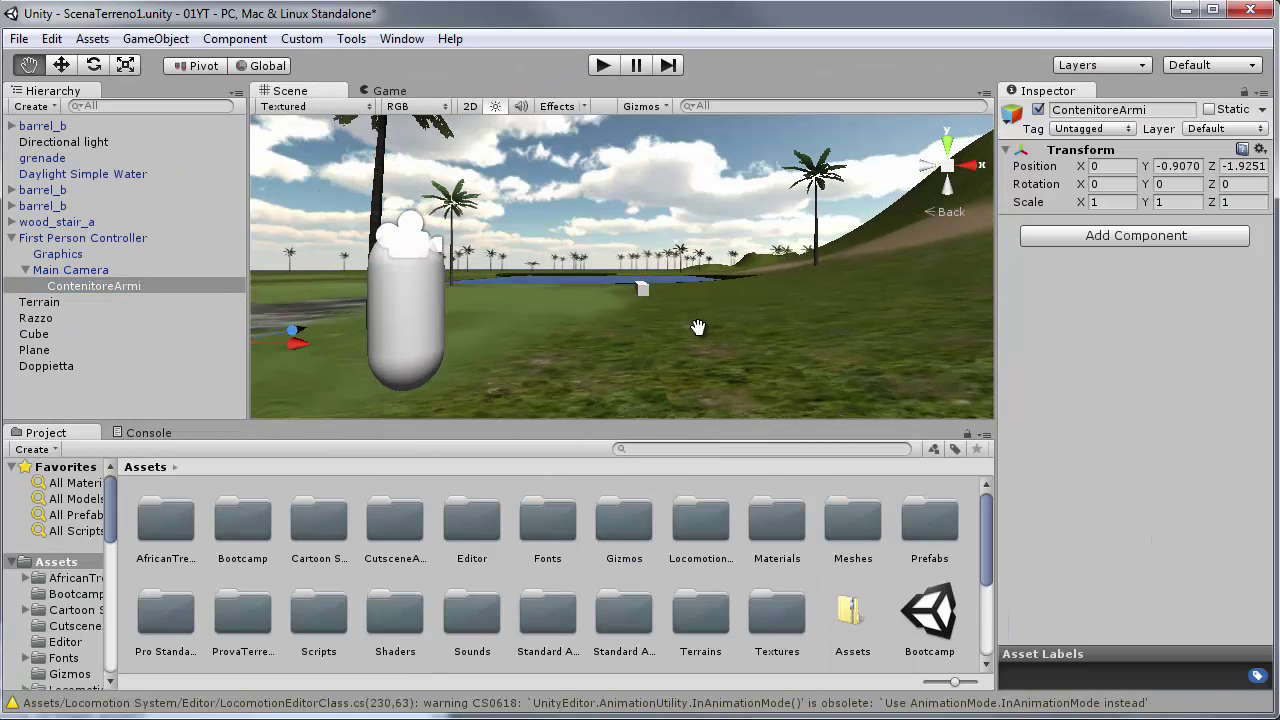
middle_click_drag(678, 320, 692, 331)
mouse_move(339, 347)
left_mouse_down()
mouse_move(483, 285)
mouse_move(529, 246)
left_mouse_up()
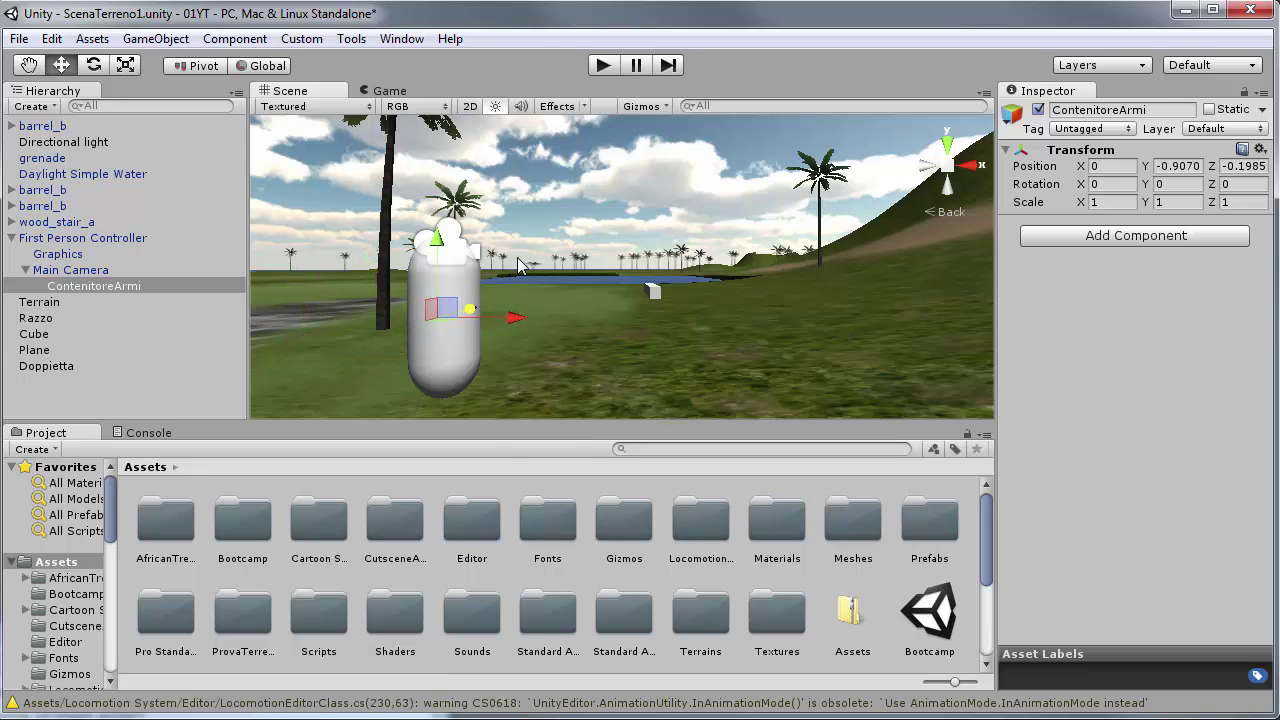
middle_click_drag(529, 246, 620, 315)
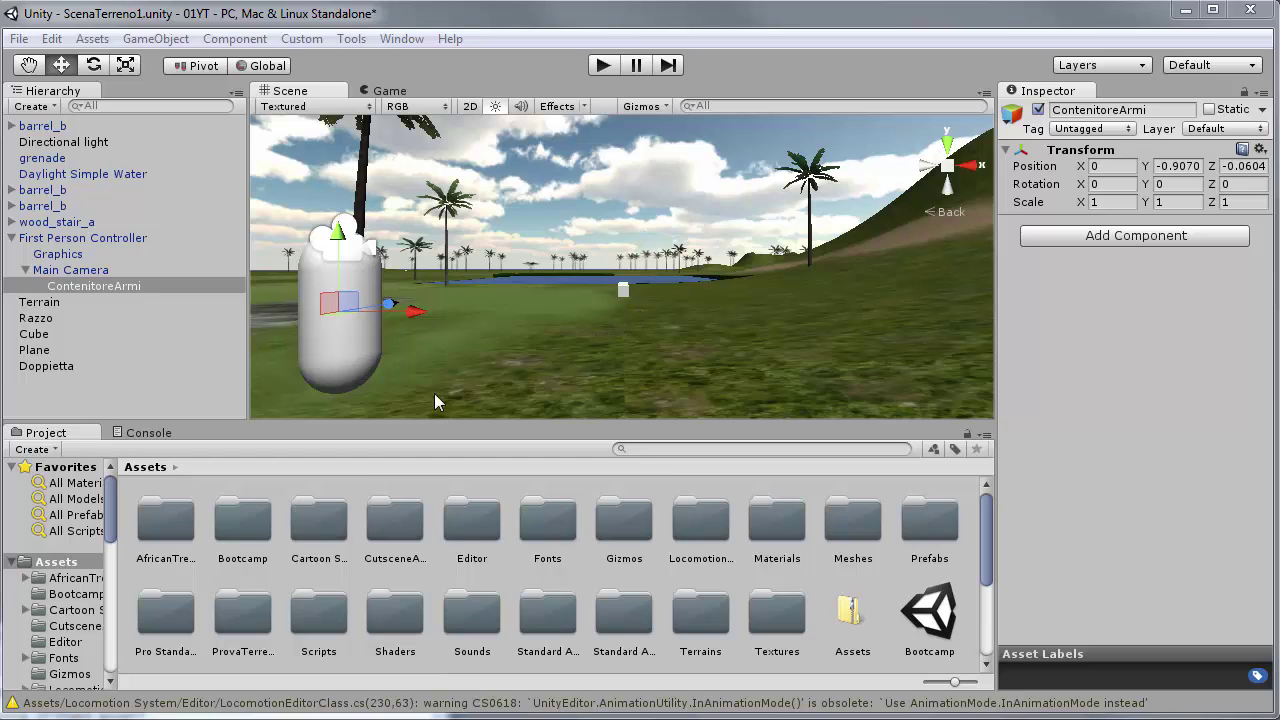
Select the First Person Controller and frame the Scene view on it.
left_click(380, 345)
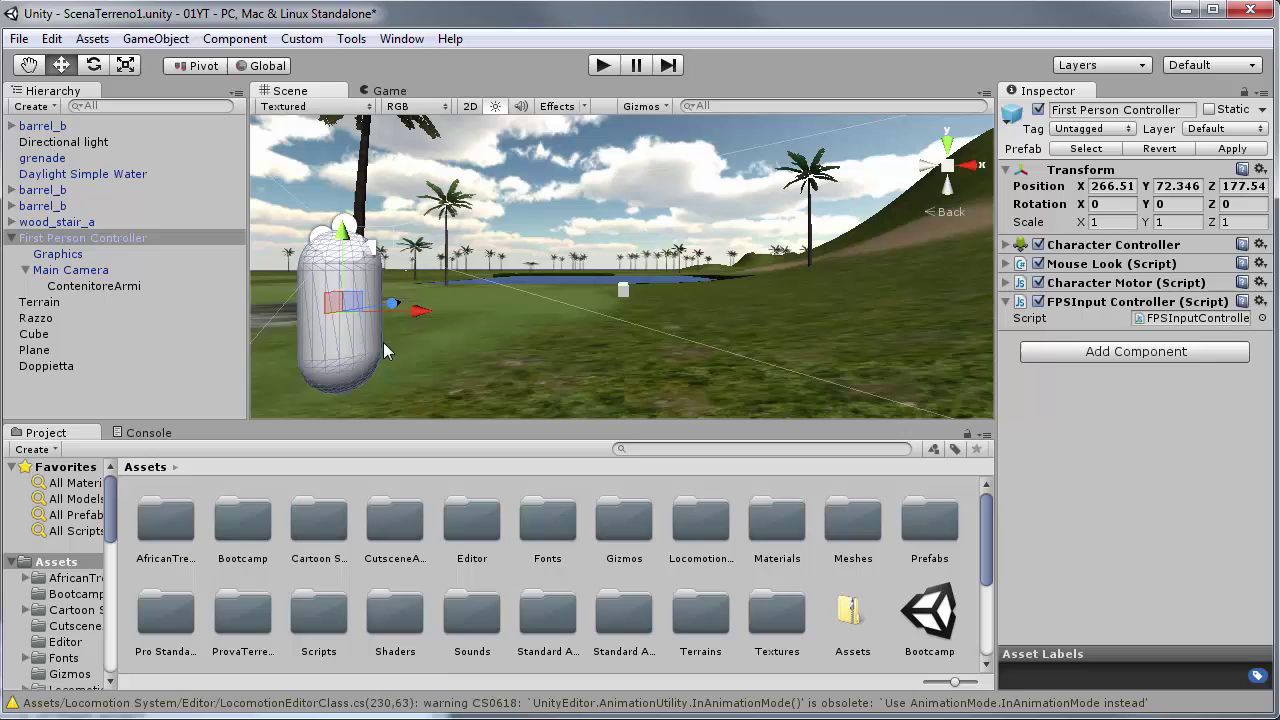
left_click(129, 238)
left_click(158, 40)
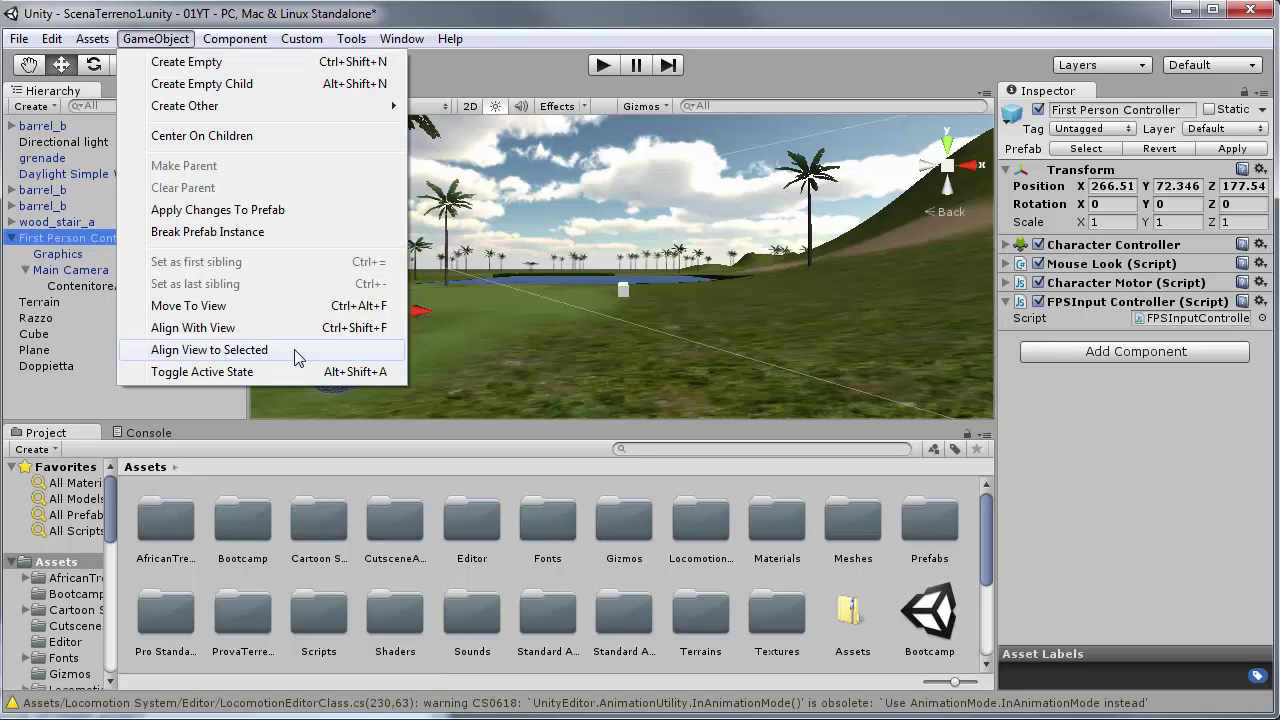
left_click(296, 351)
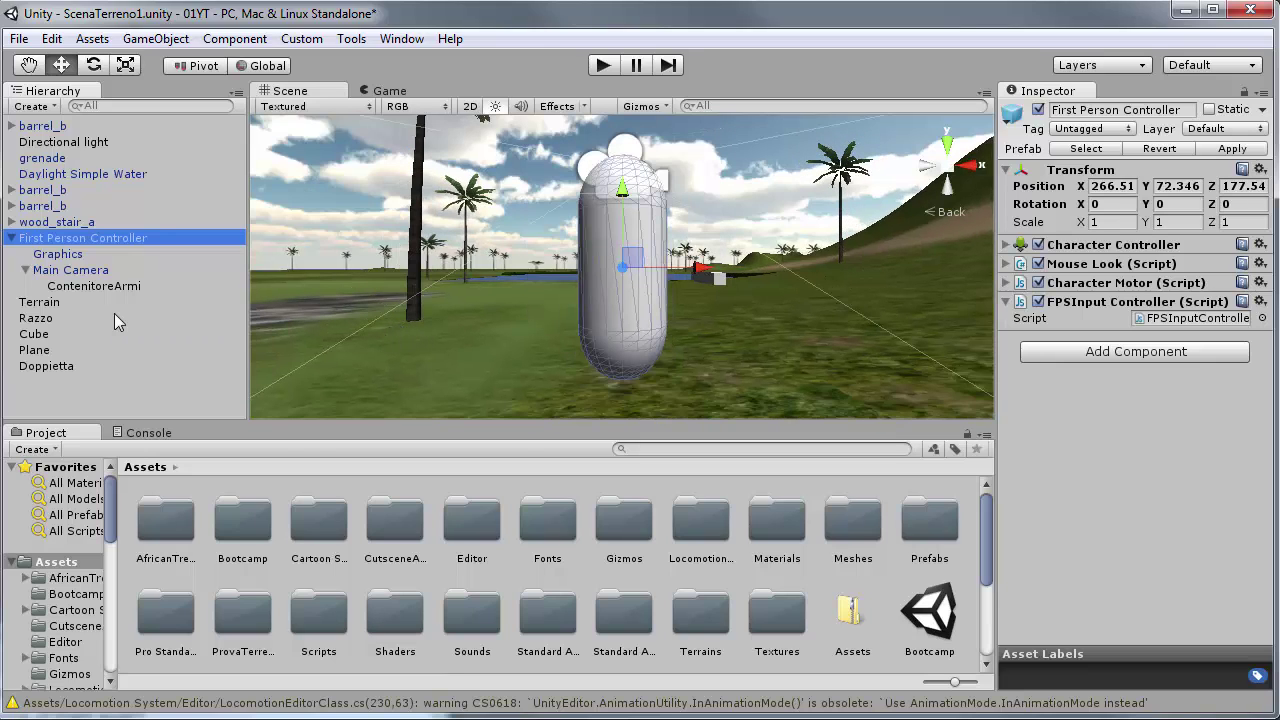
Align Doppietta with the Scene view so it lands beside the player capsule.
left_click(57, 367)
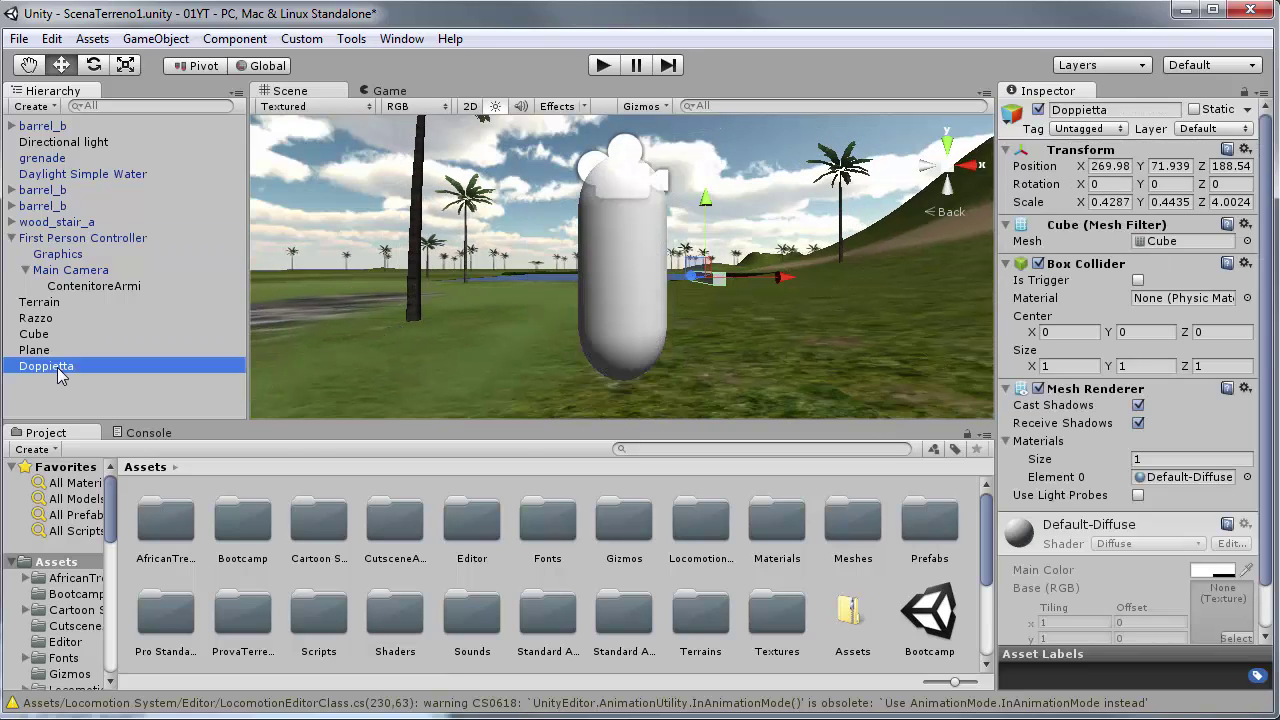
left_click(156, 39)
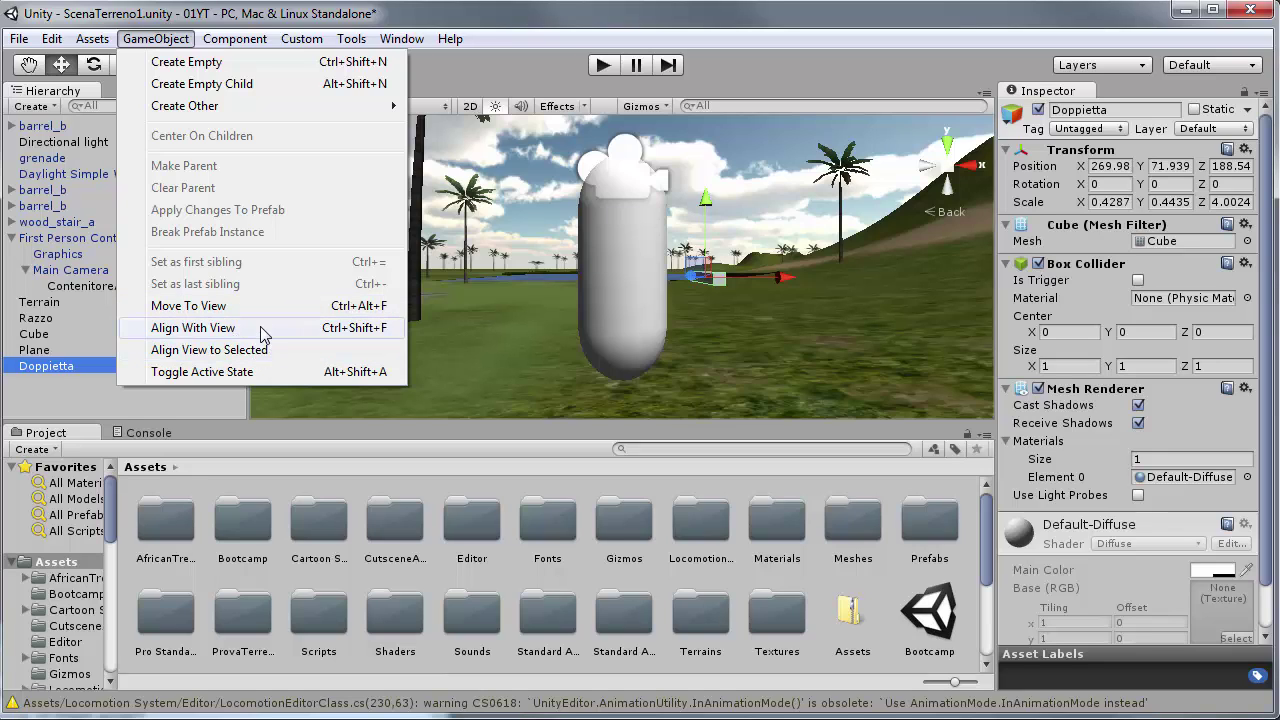
left_click(262, 333)
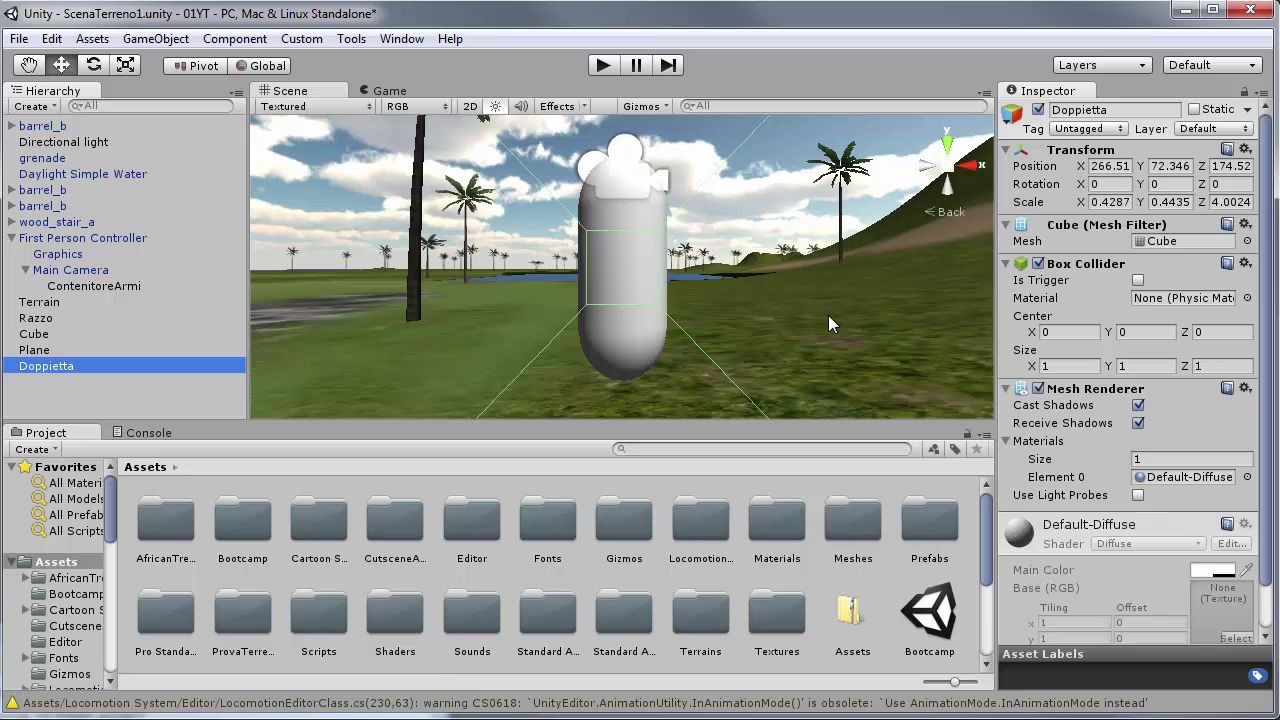
scroll(823, 298, "up", 3)
middle_click_drag(823, 298, 723, 304)
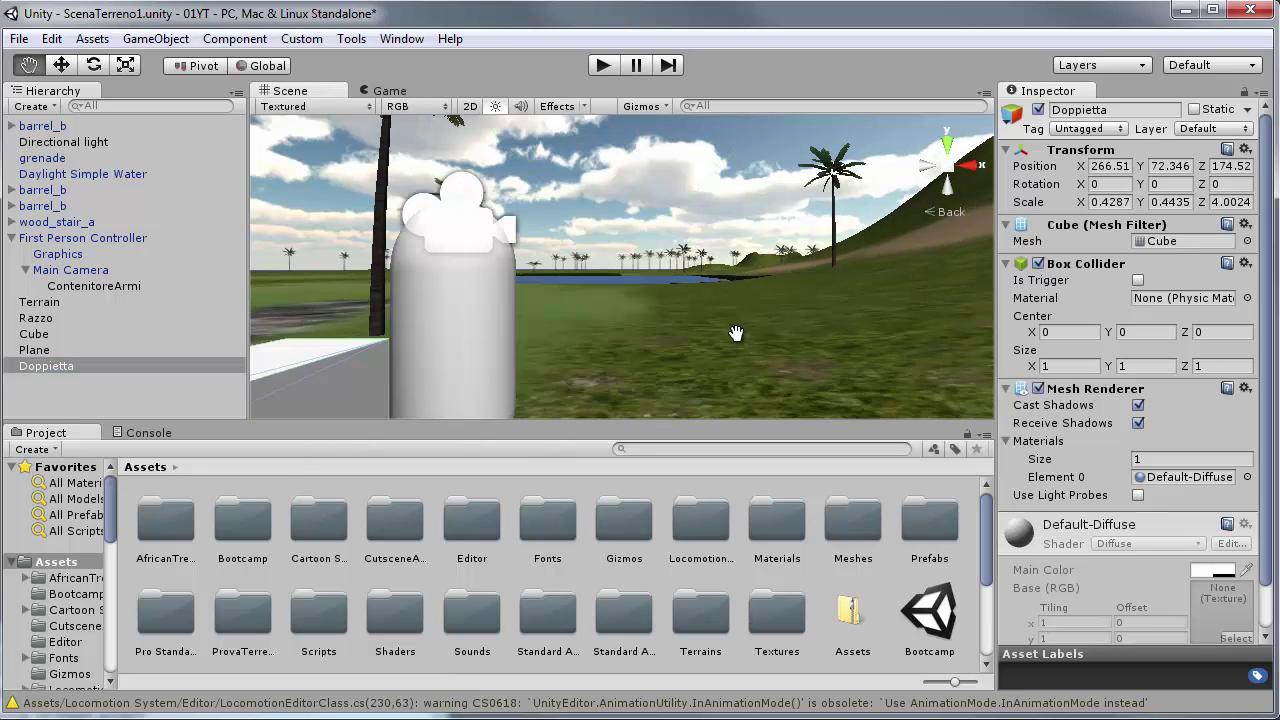
mouse_move(723, 304)
left_mouse_down("alt")
mouse_move(601, 365)
mouse_move(566, 332)
left_mouse_up("alt")
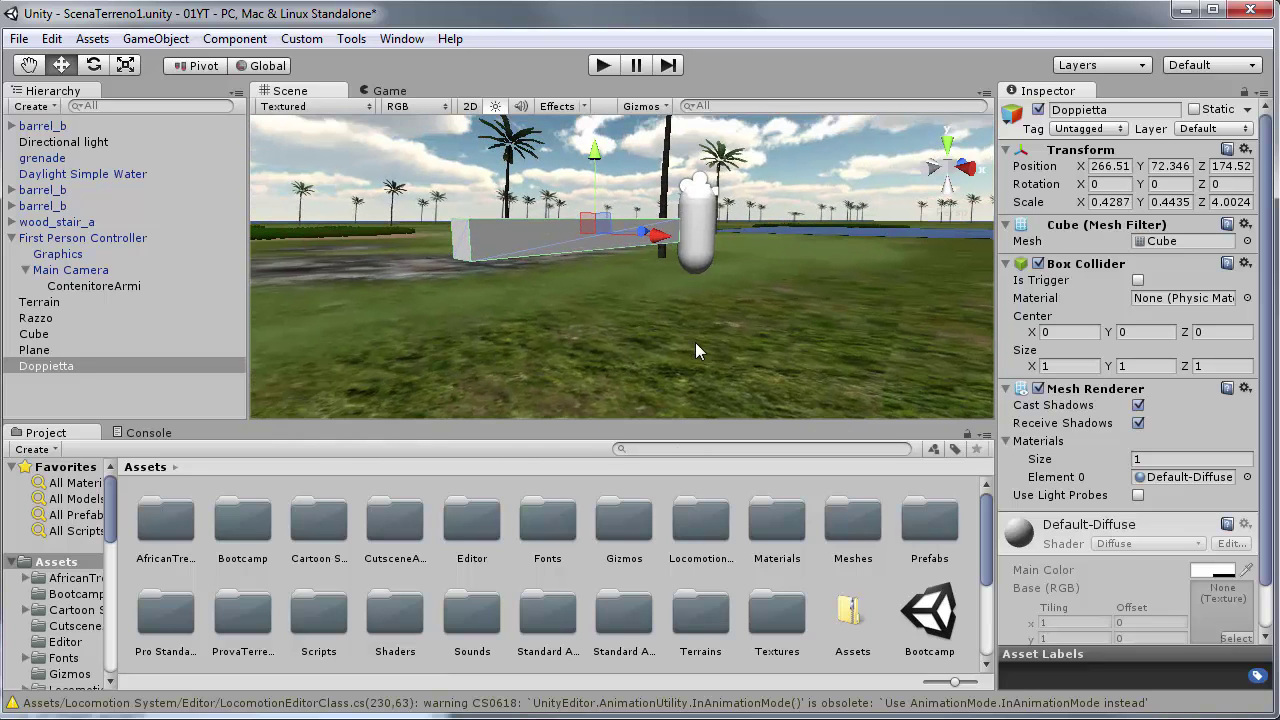
middle_click_drag(695, 342, 766, 351)
left_click_drag(744, 332, 773, 346)
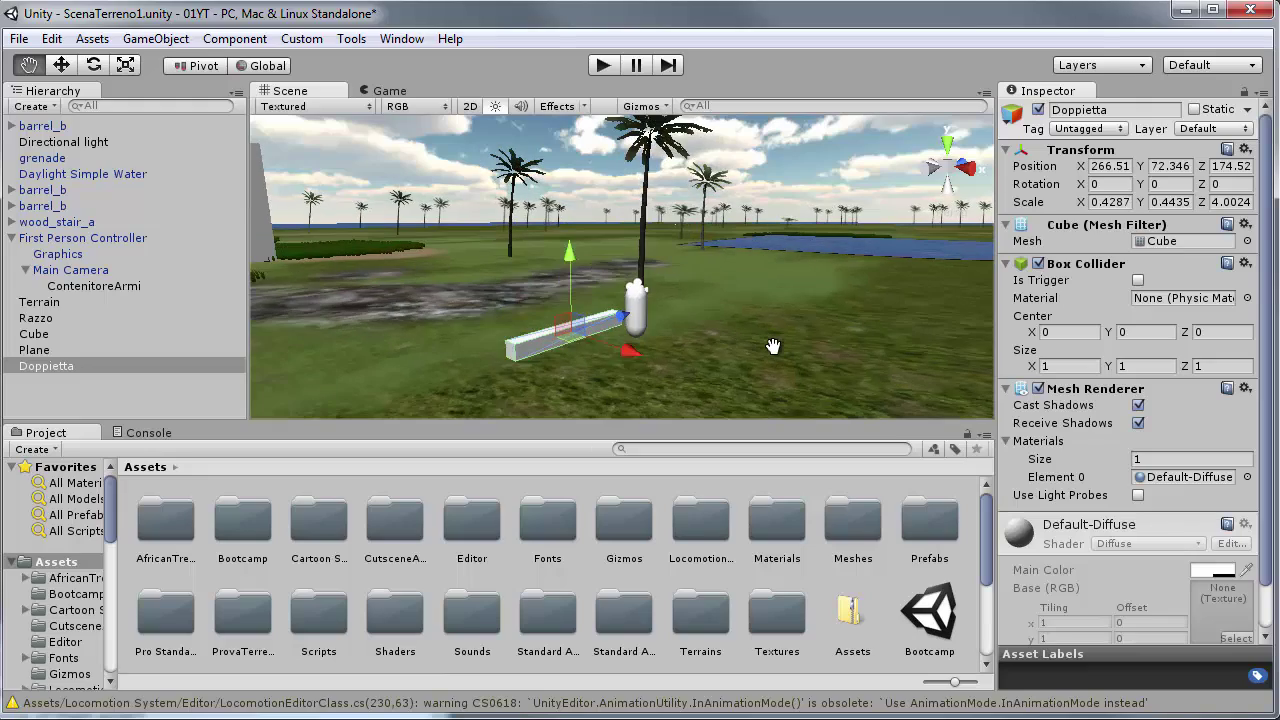
key("w")
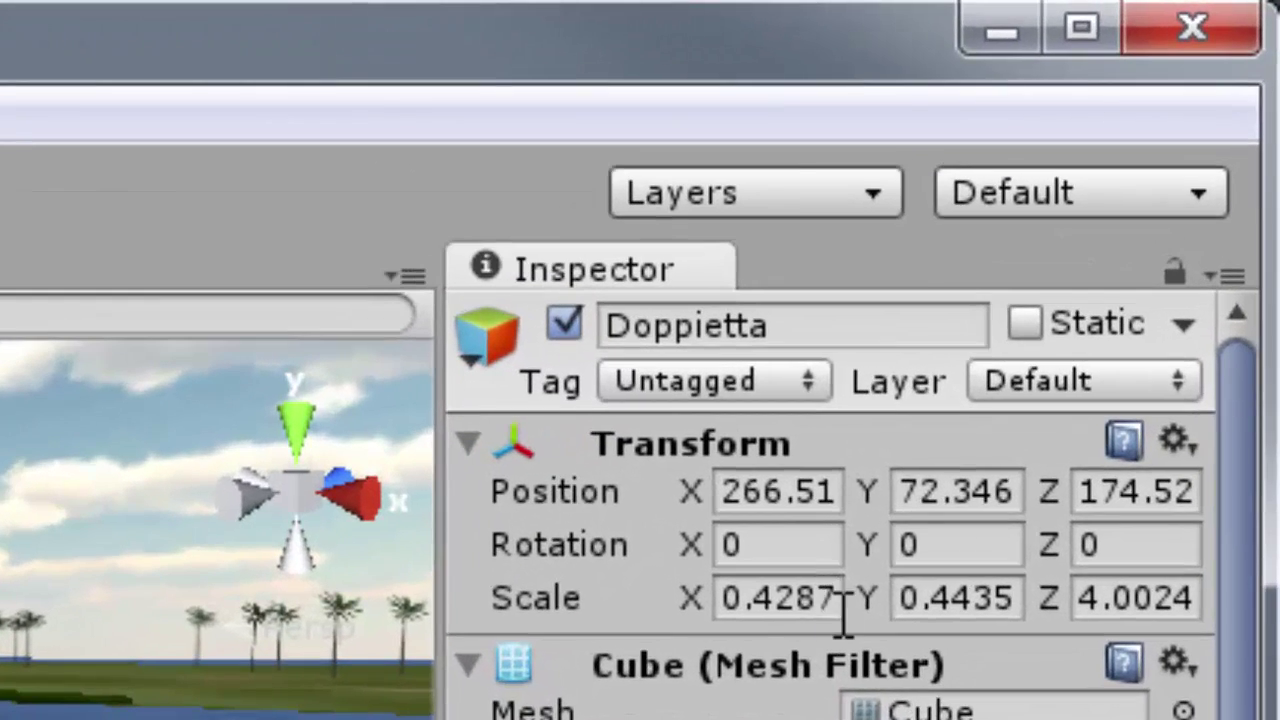
Set Doppietta's scale to 0.2, 0.2658, 1 in the Inspector.
left_click(843, 600)
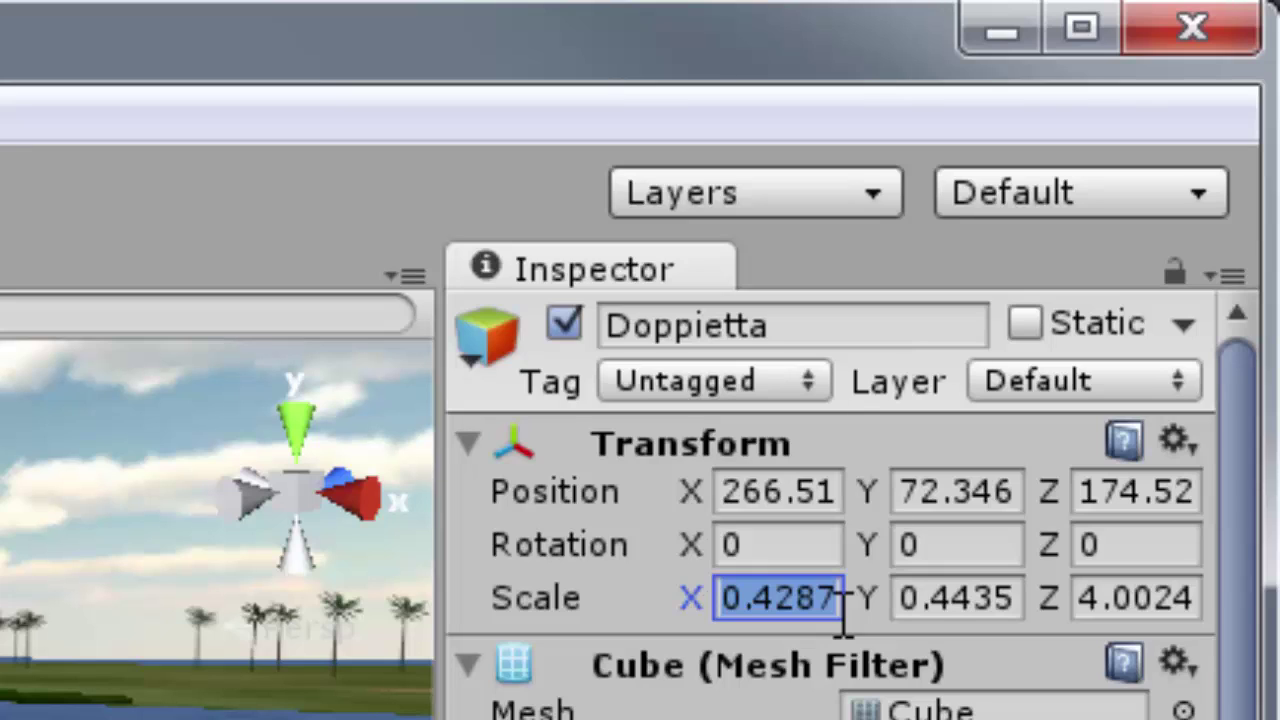
type("0.")
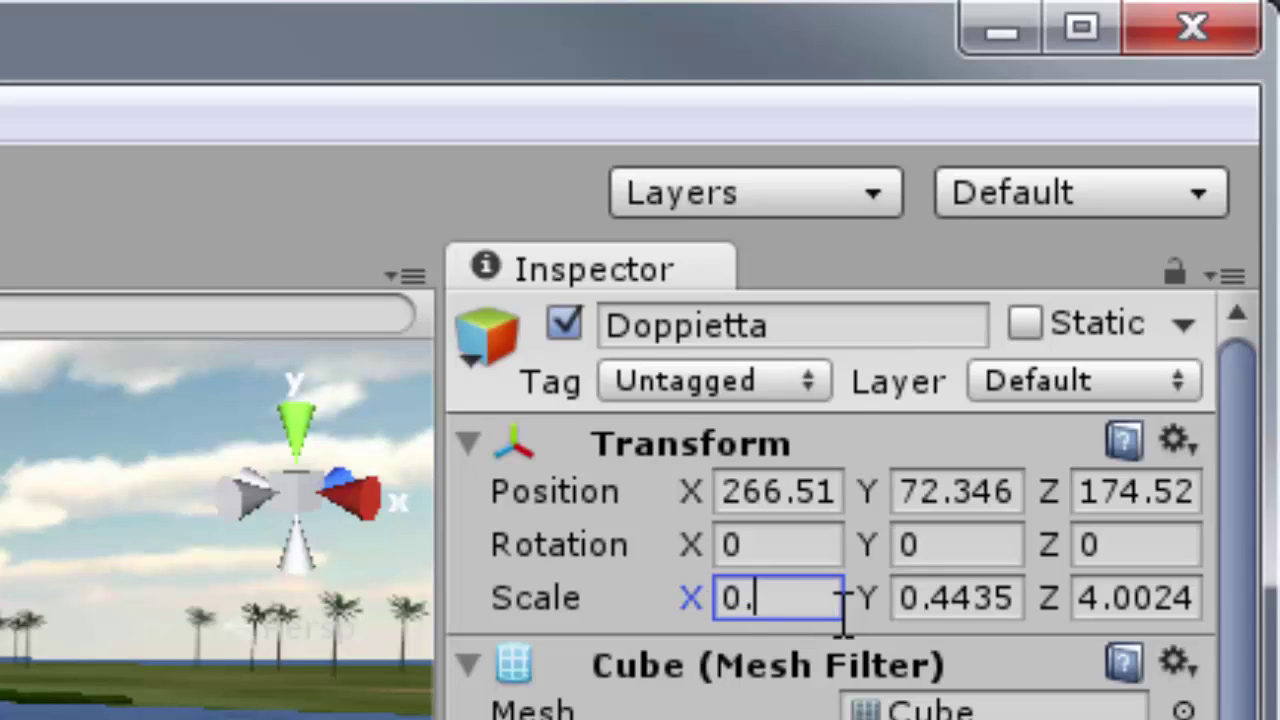
type("2")
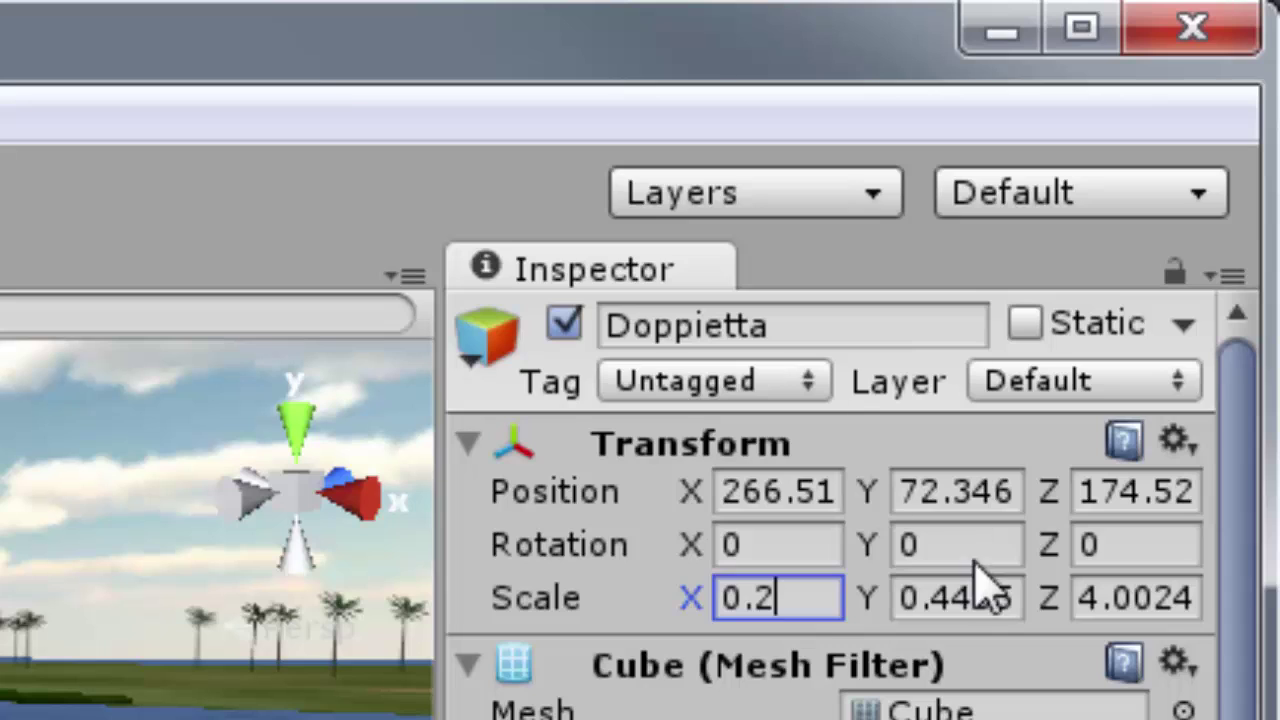
left_click(986, 590)
type("0658")
key("Left")
key("Left")
key("Left")
type(".2")
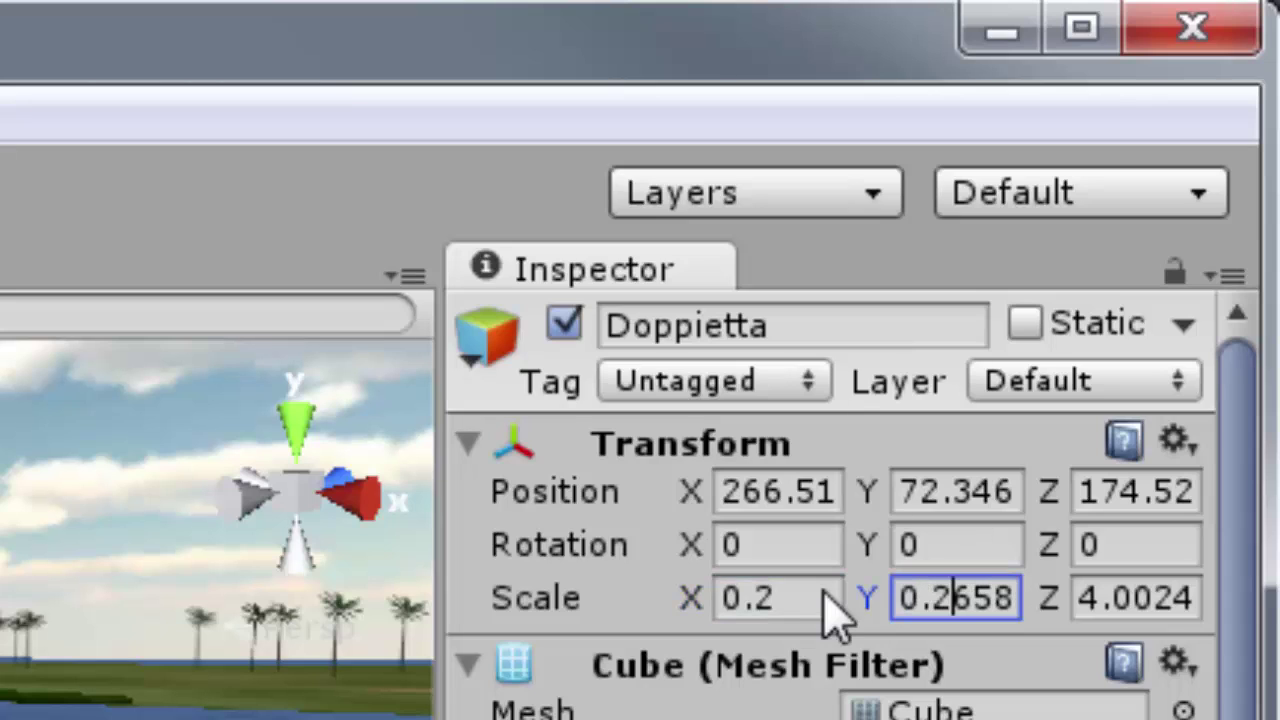
left_click(1086, 598)
type("1")
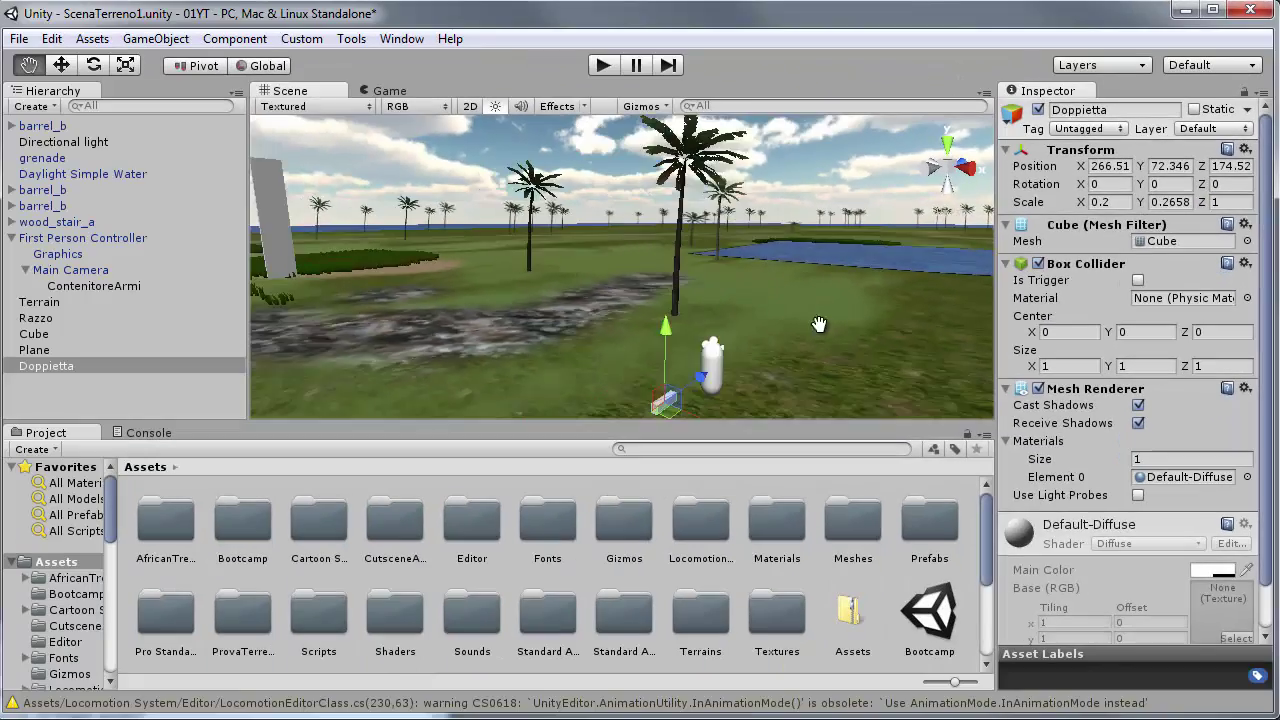
Move Doppietta right beside the player capsule with the Move tool.
left_click_drag(900, 400, 686, 334)
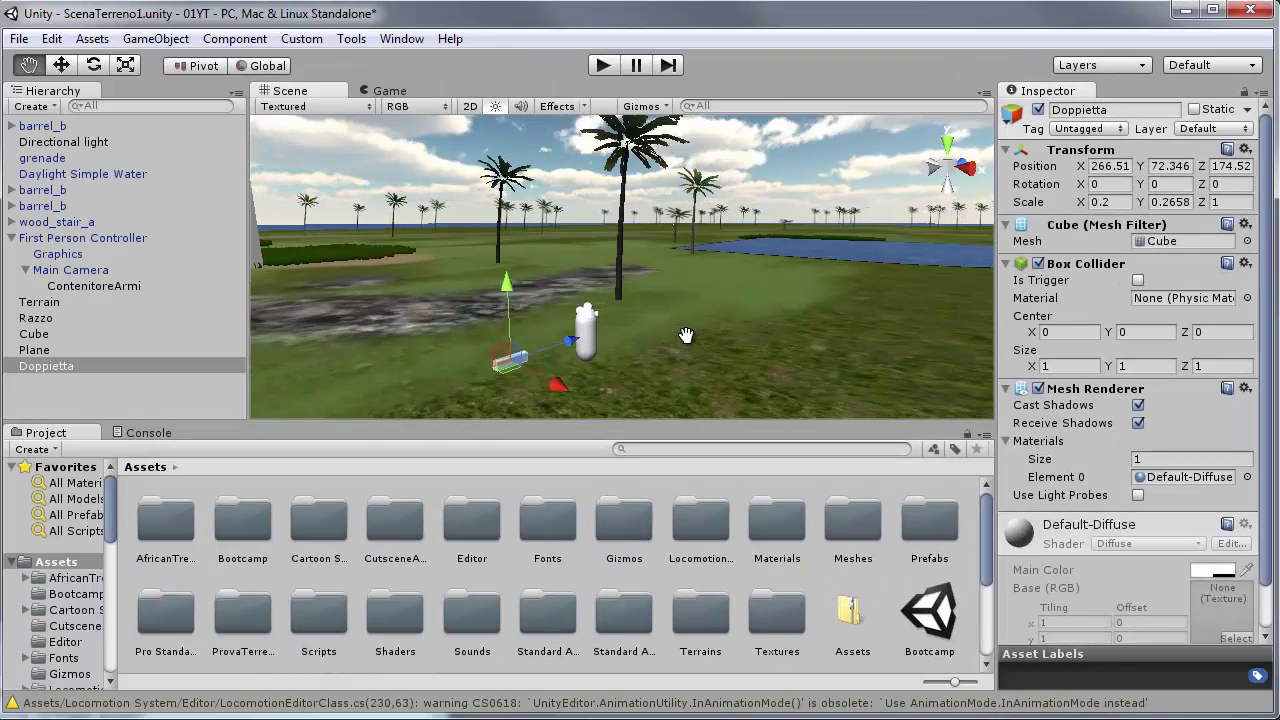
key("w")
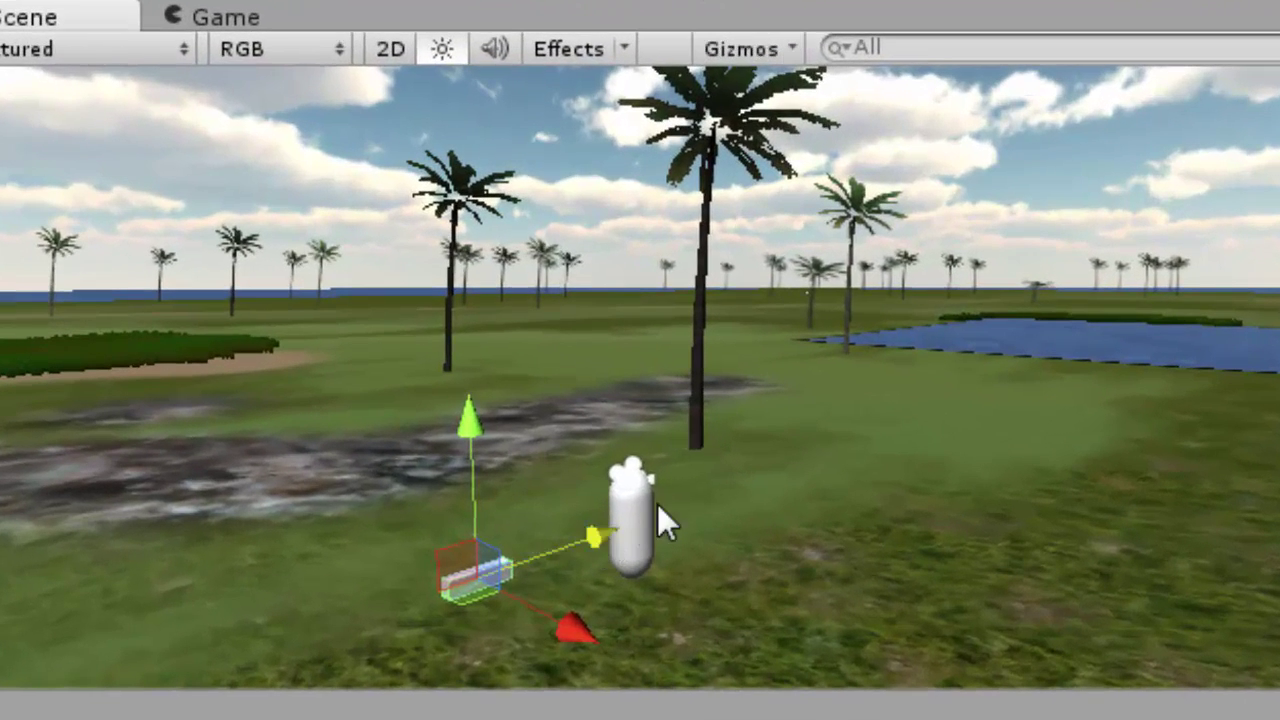
left_click_drag(657, 503, 772, 450)
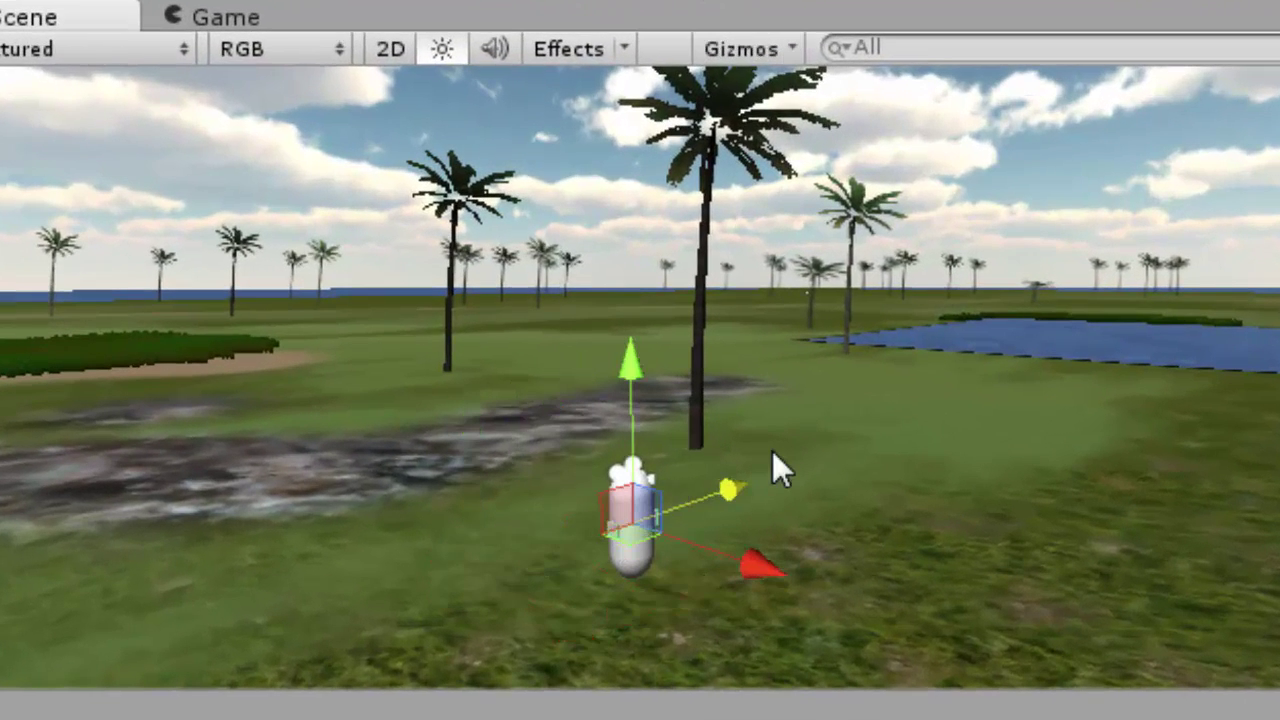
Parent Doppietta under ContenitoreArmi in the Hierarchy so it follows the player.
mouse_move(1128, 515)
middle_mouse_down()
mouse_move(498, 497)
mouse_move(560, 494)
middle_mouse_up()
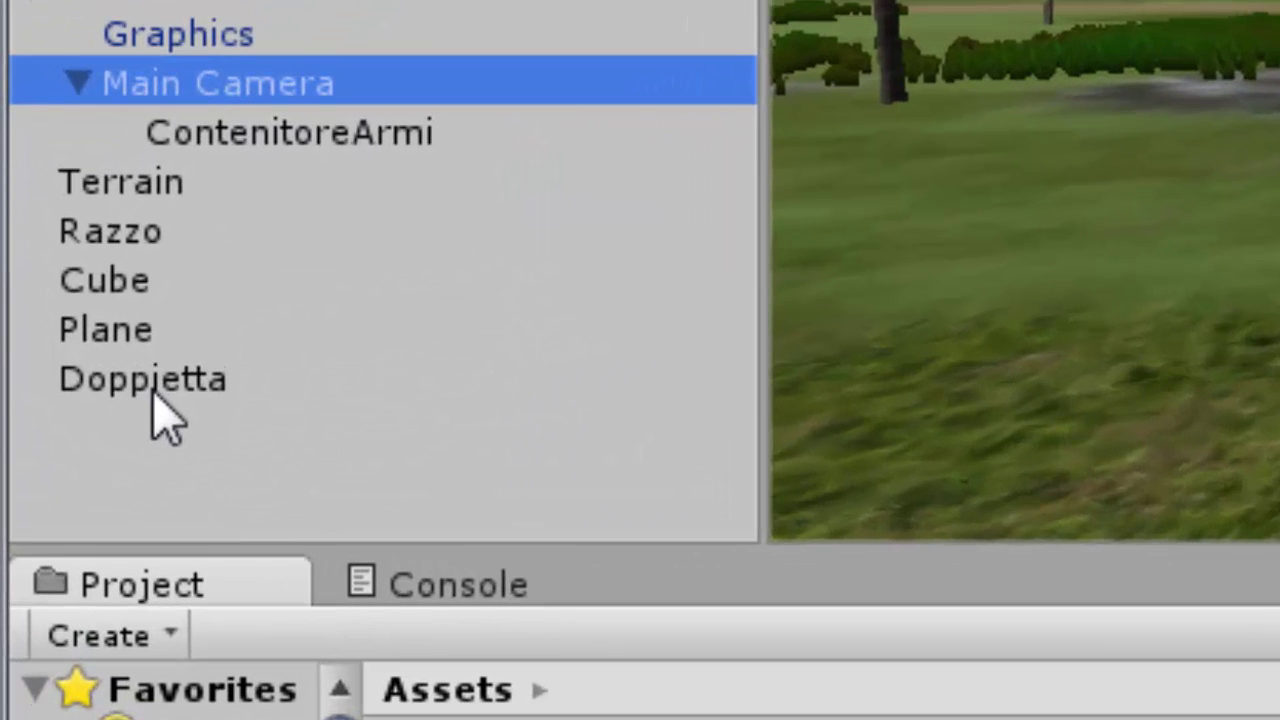
left_click_drag(153, 393, 343, 135)
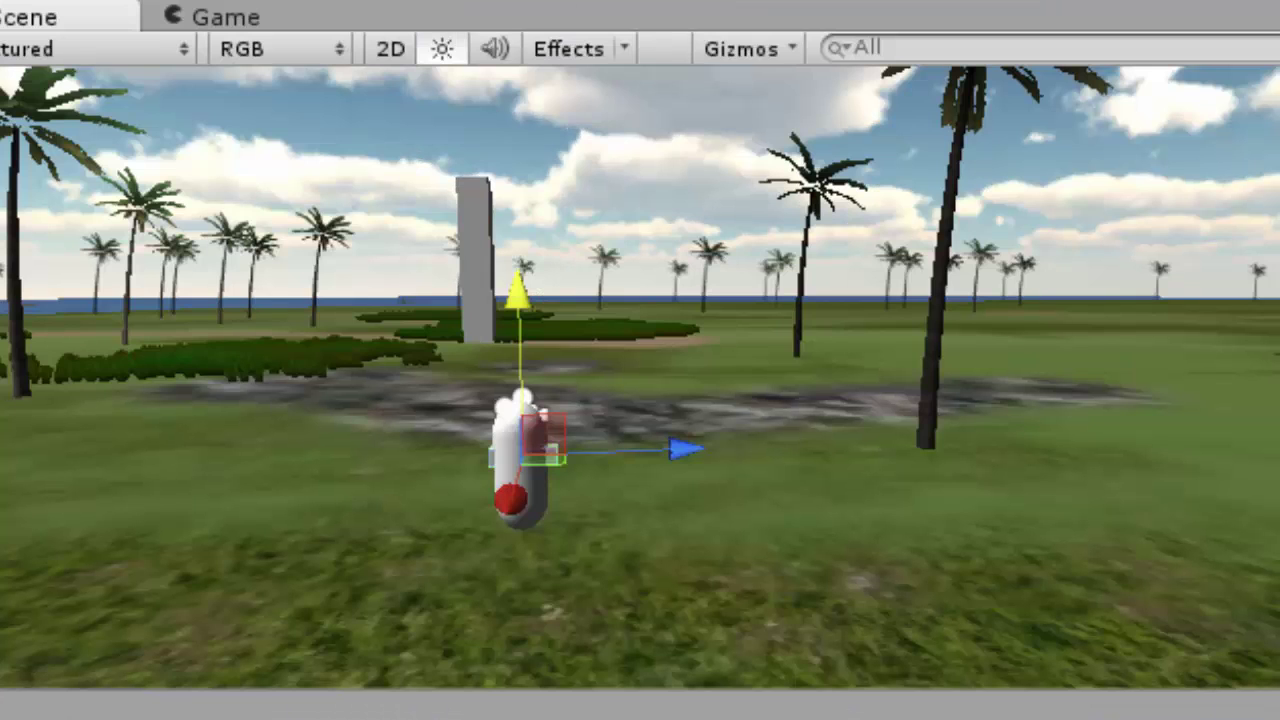
left_click(527, 398)
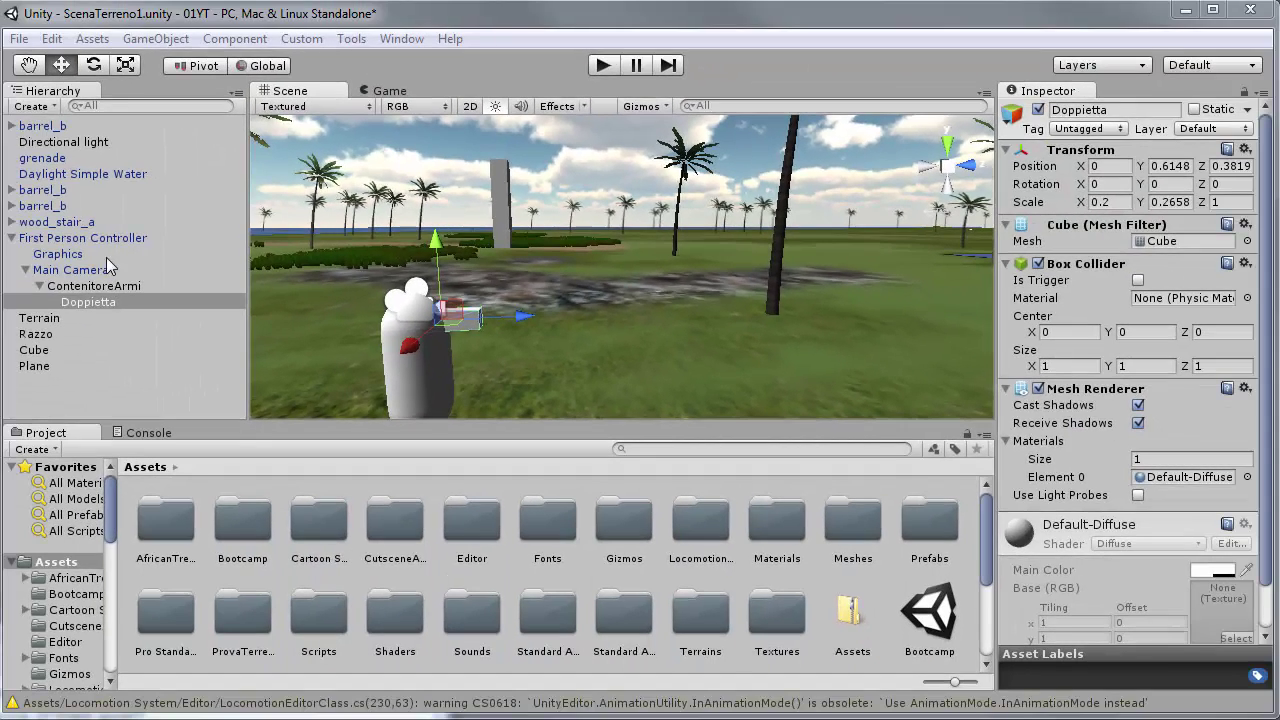
left_click(101, 272)
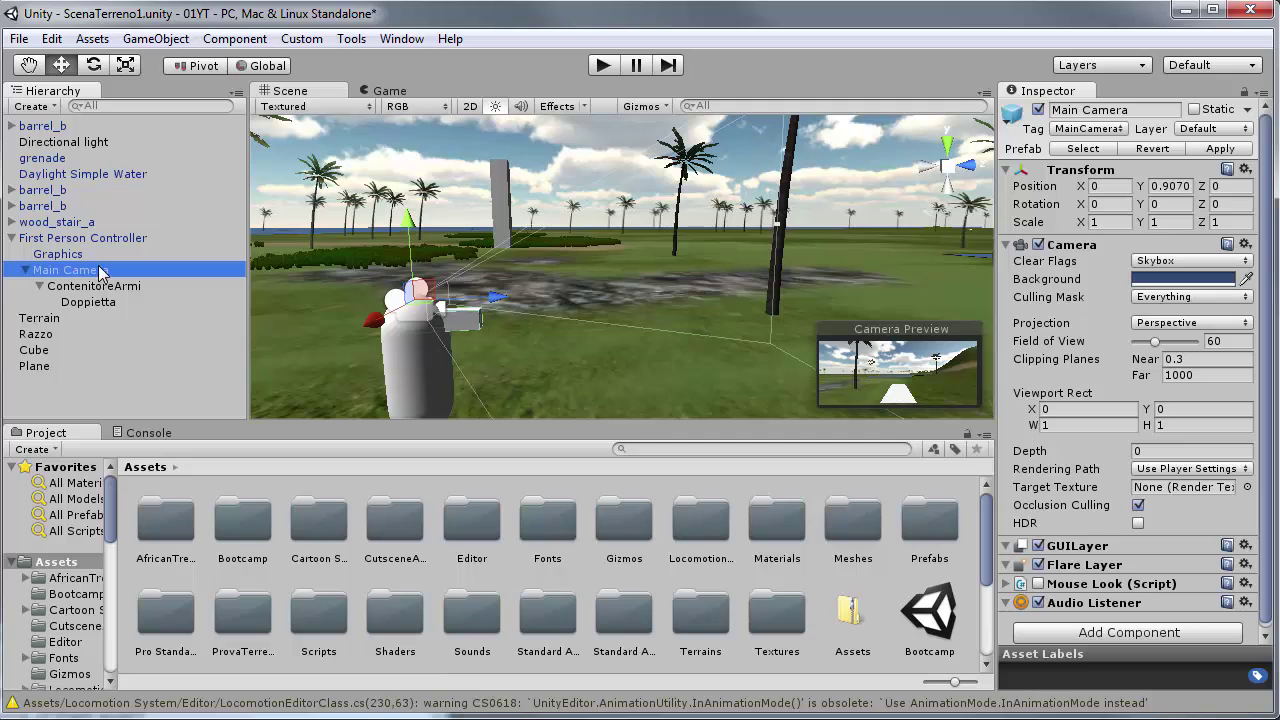
left_click(88, 302)
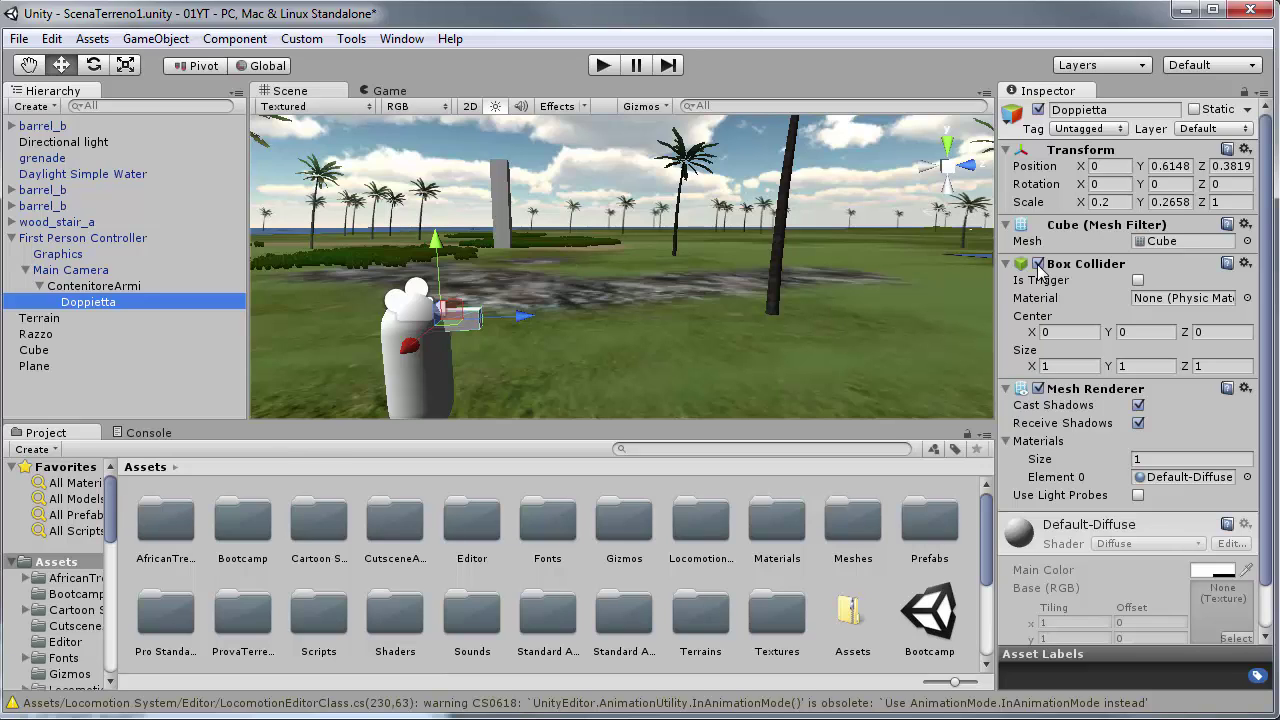
Disable Doppietta's Box Collider and assign the spark material with soapbubble particle texture.
left_click(1038, 264)
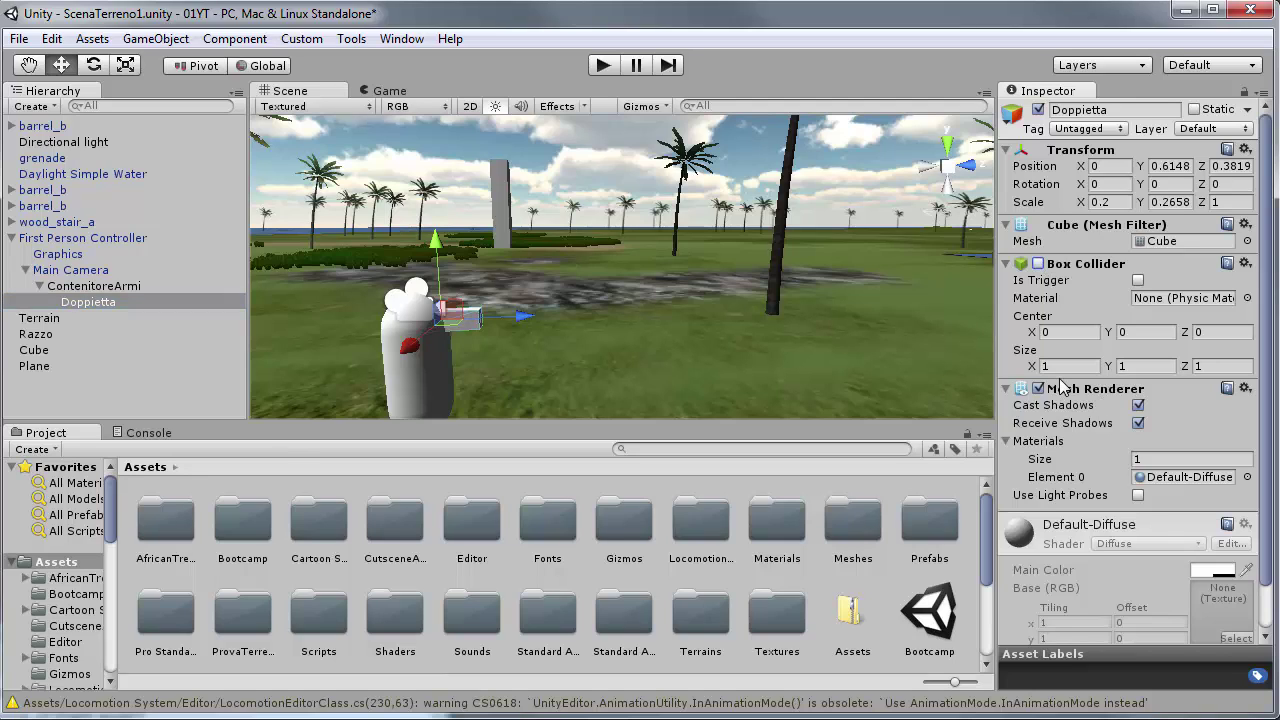
left_click_drag(1270, 335, 1268, 430)
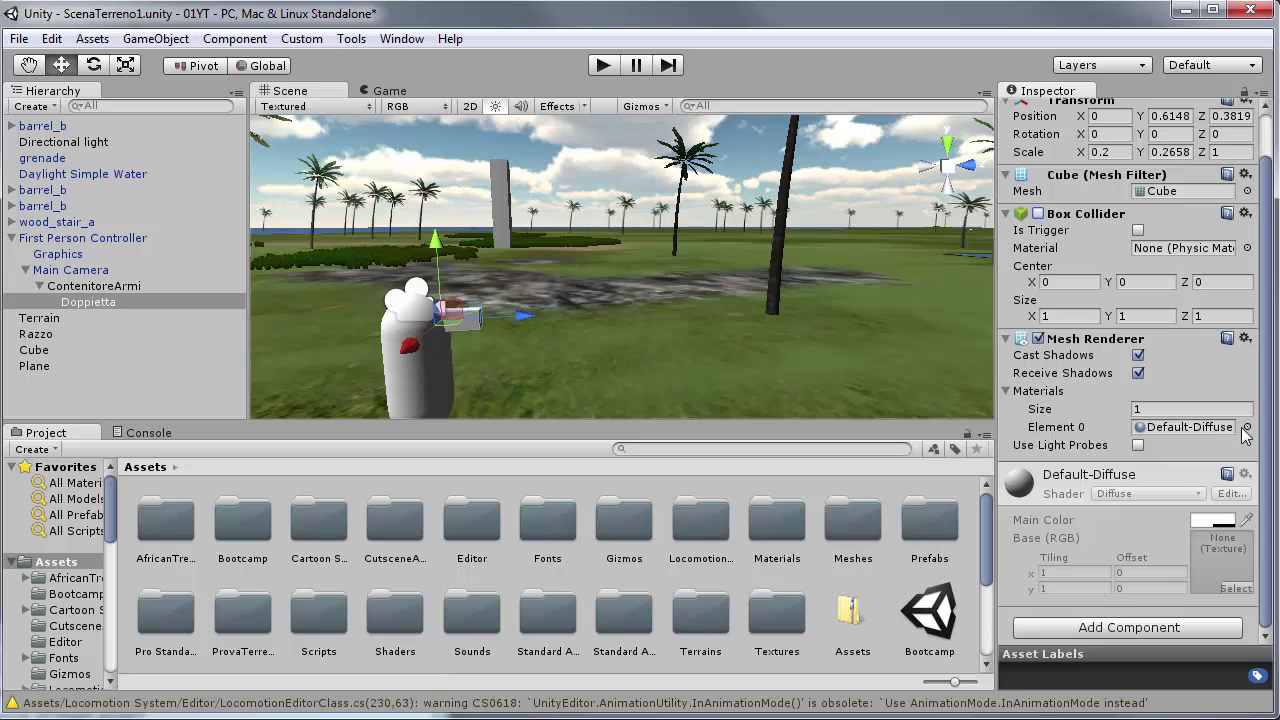
left_click(1247, 427)
left_click(676, 370)
left_click(440, 370)
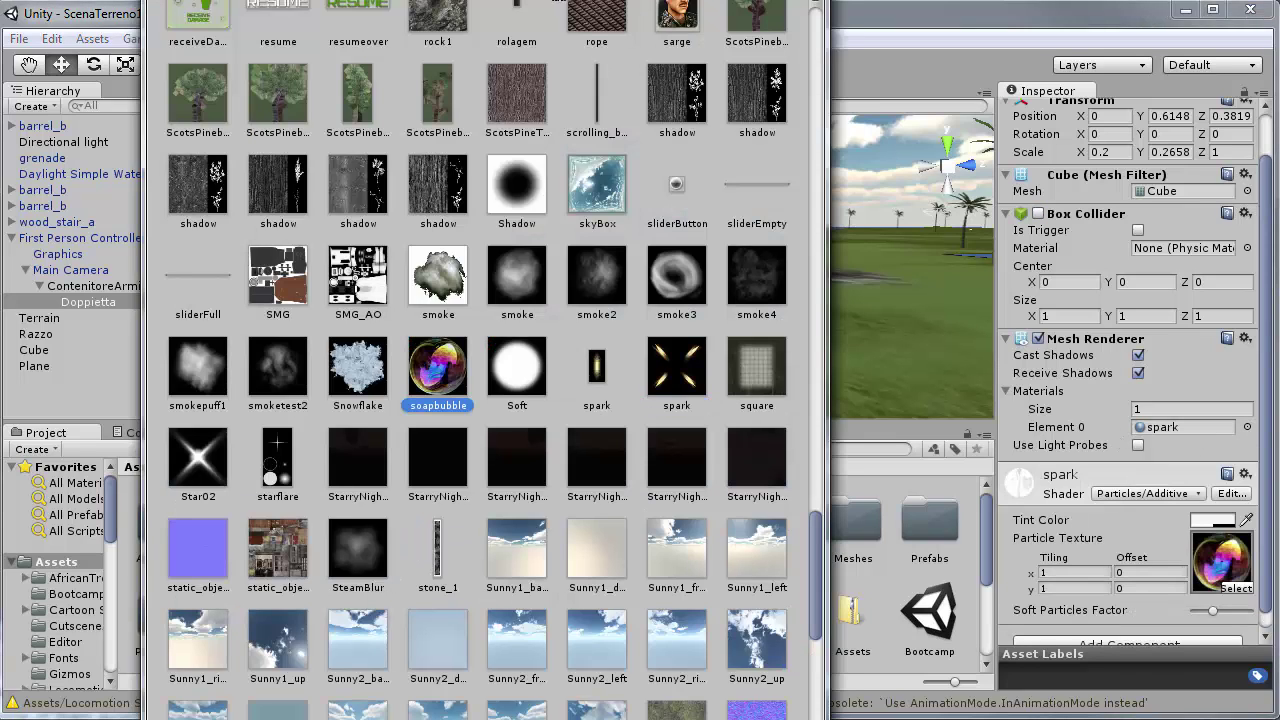
left_click(767, 34)
Run the game to test the barrel's look, then stop it.
left_click(603, 65)
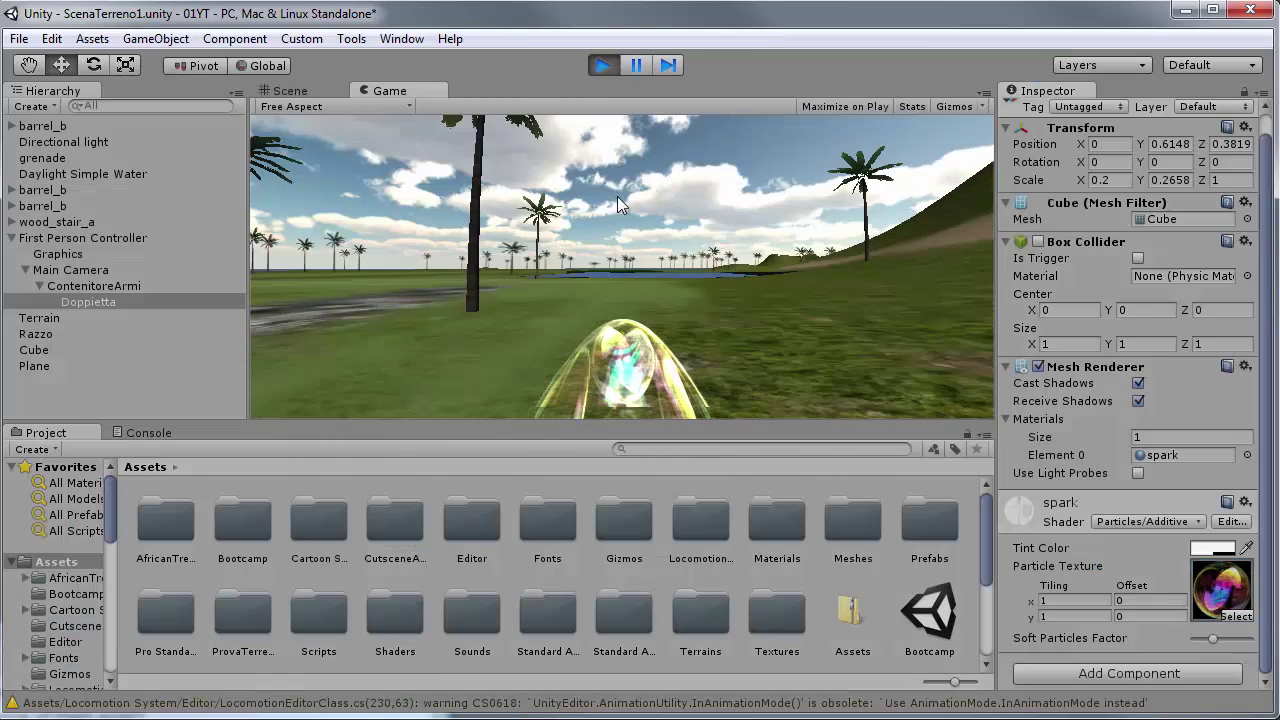
key("ctrl+p")
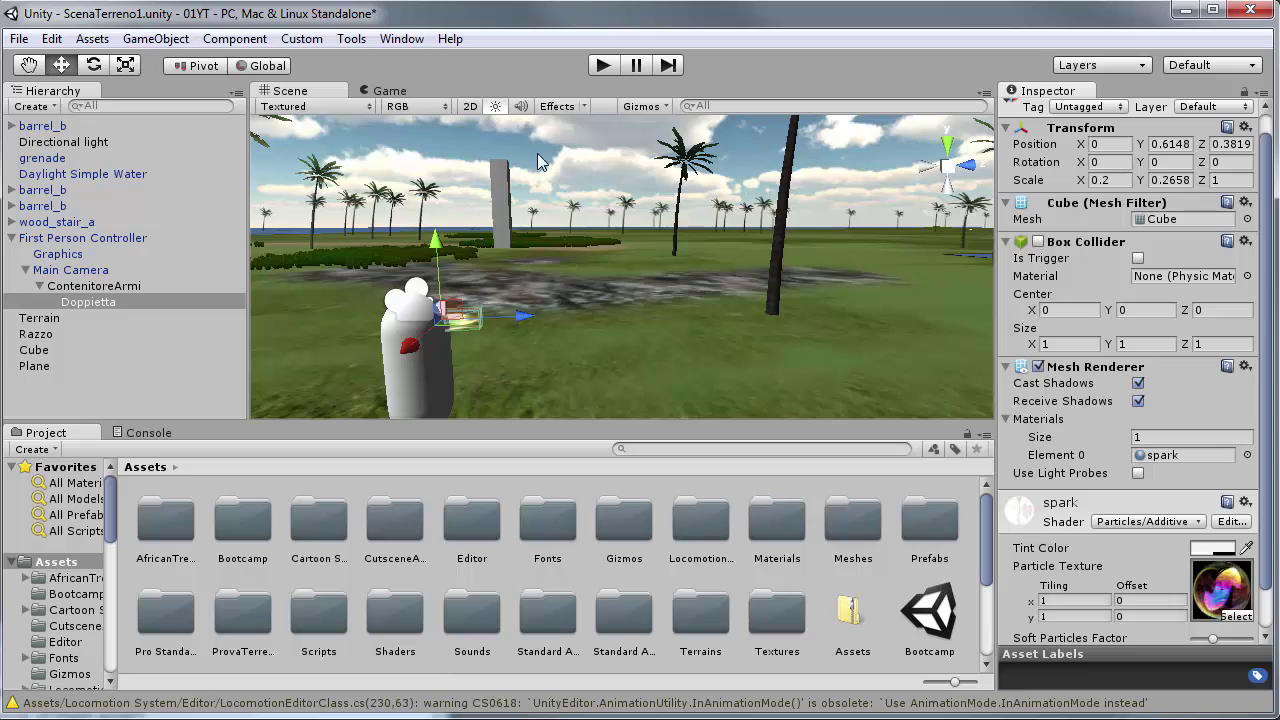
left_click(156, 38)
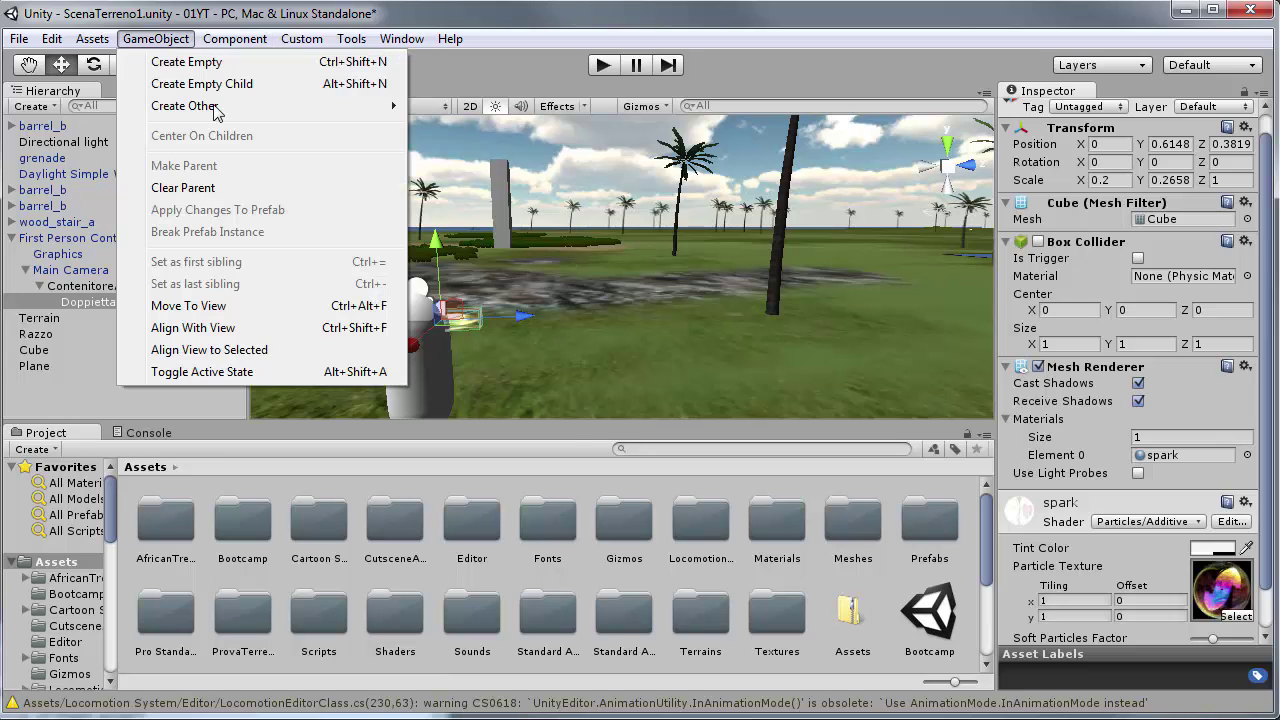
Add a Sphere using the explosion material and briefly test-run the scene.
left_click(470, 282)
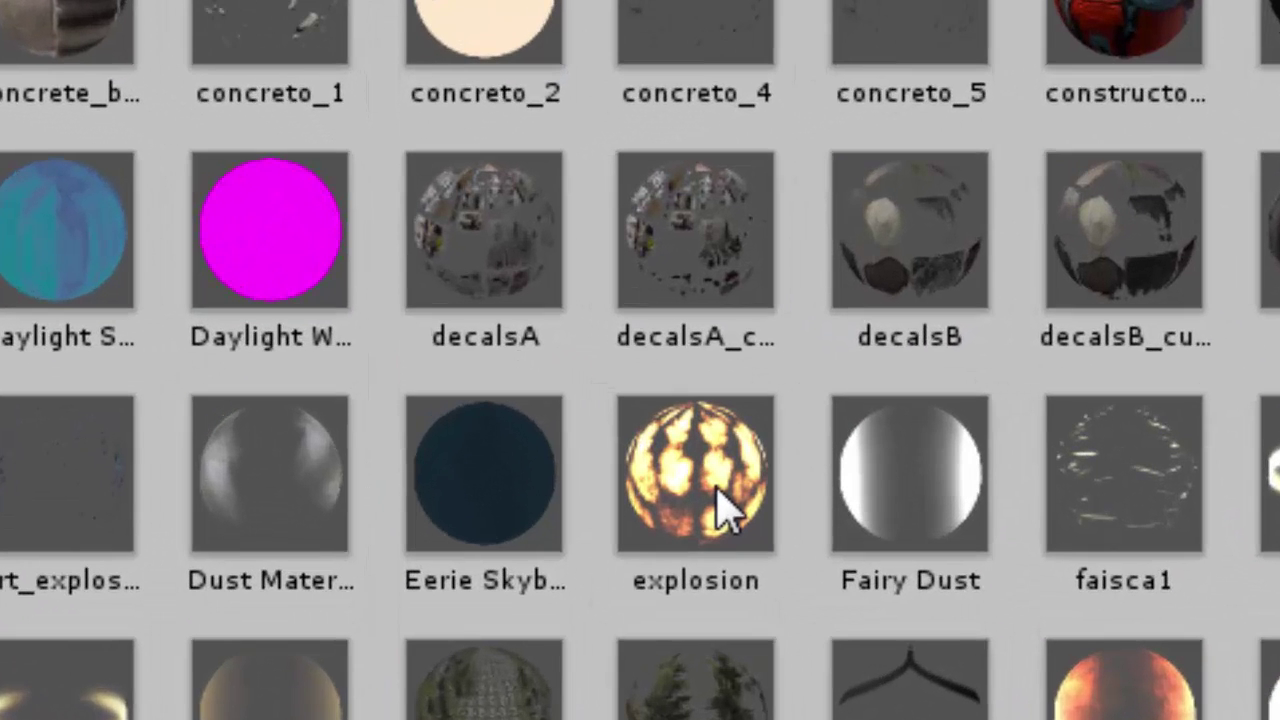
left_click(727, 508)
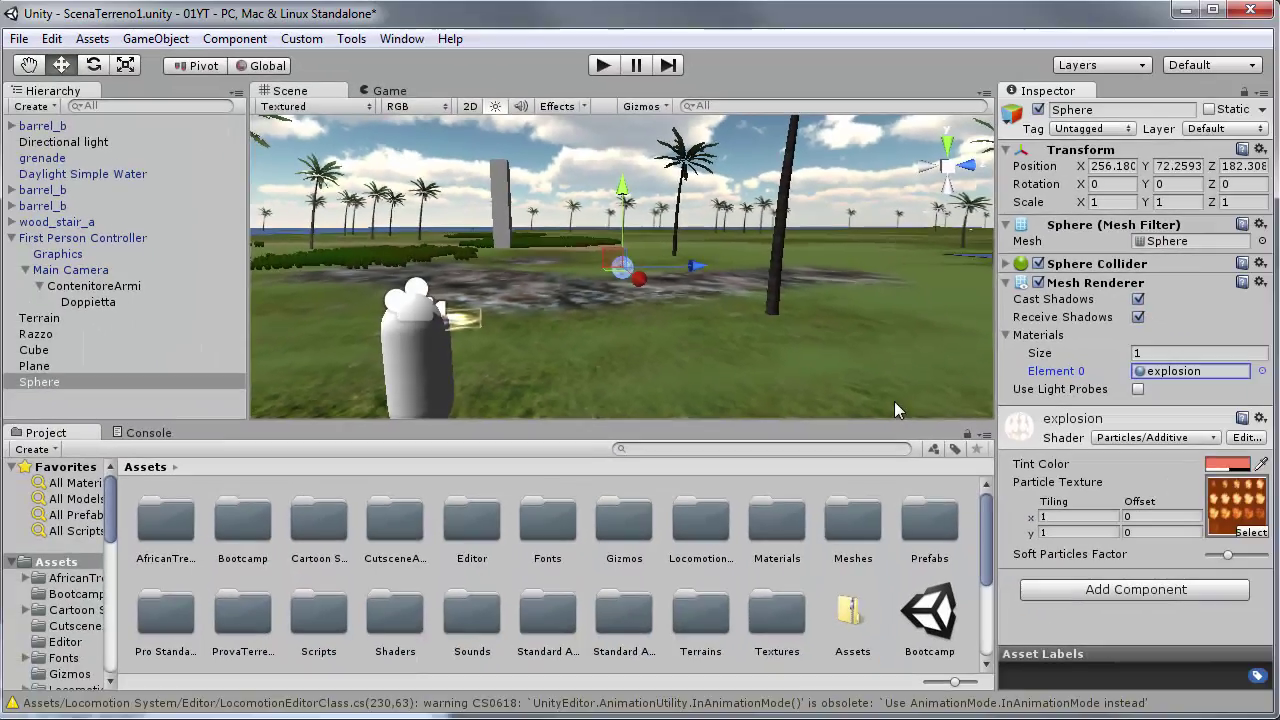
left_click(603, 65)
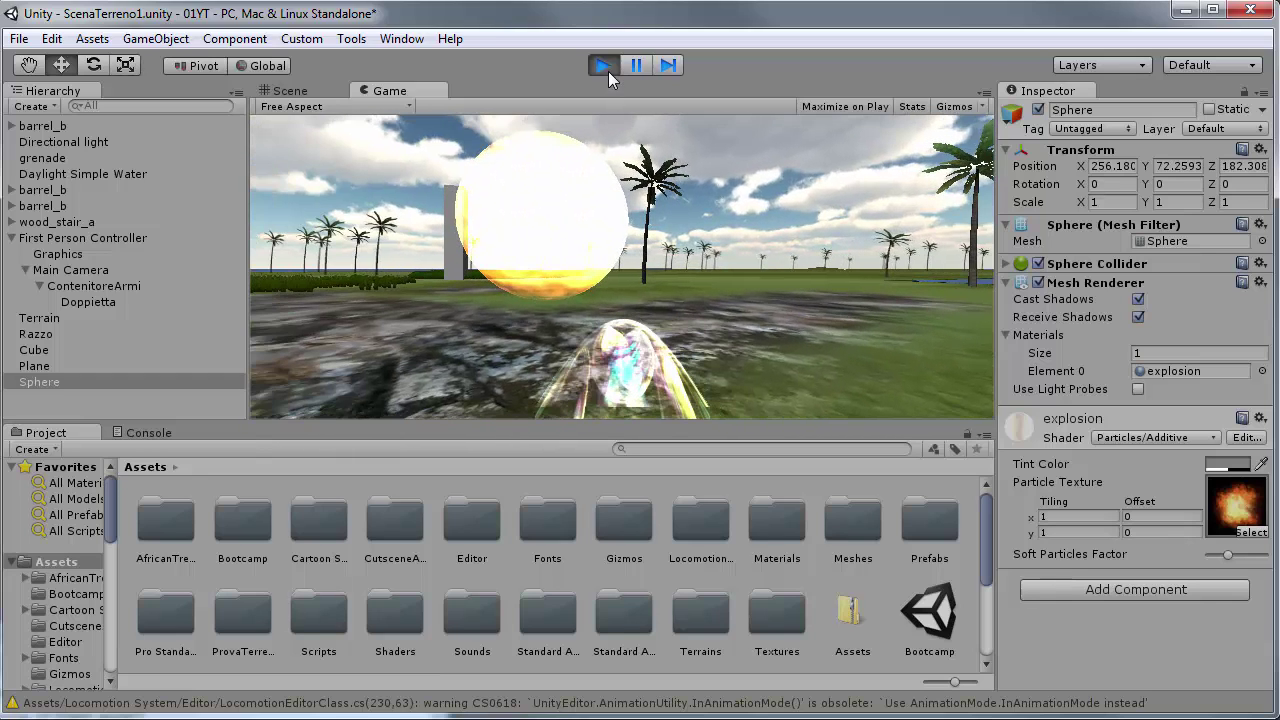
left_click(604, 72)
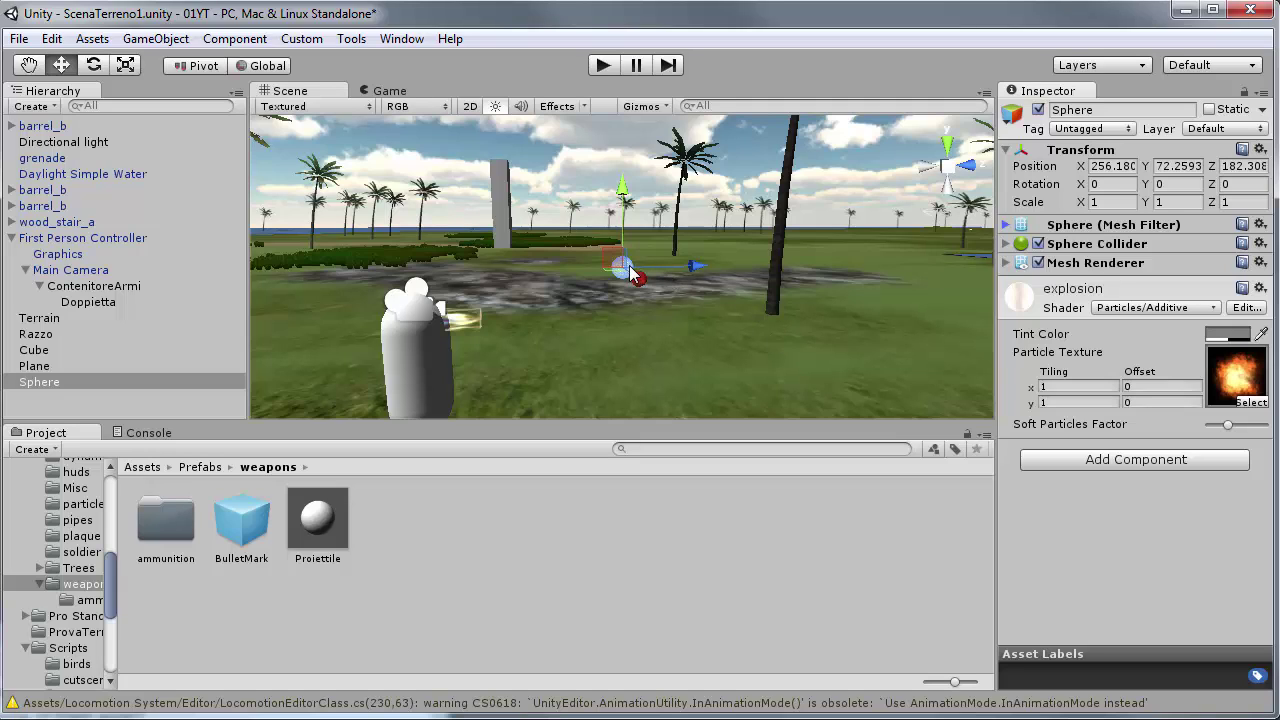
Start adding a Rigidbody component to the Sphere.
left_click(1076, 464)
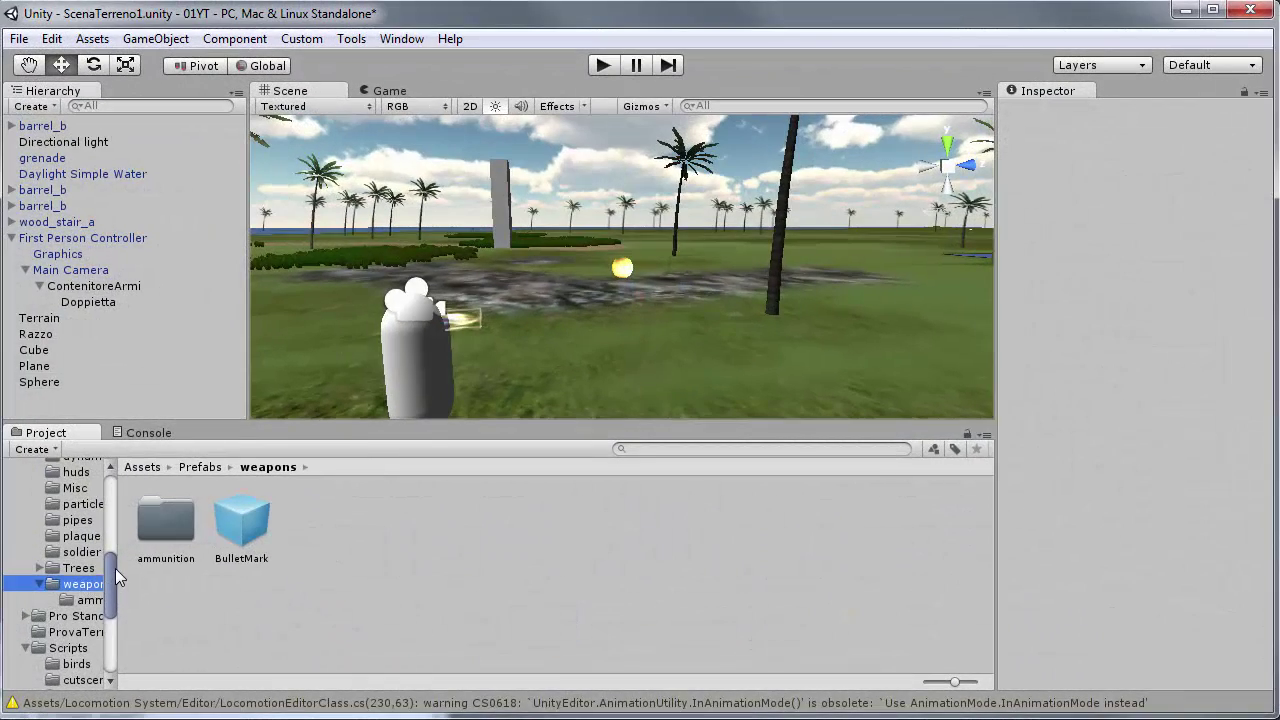
scroll(84, 585, "up", 5)
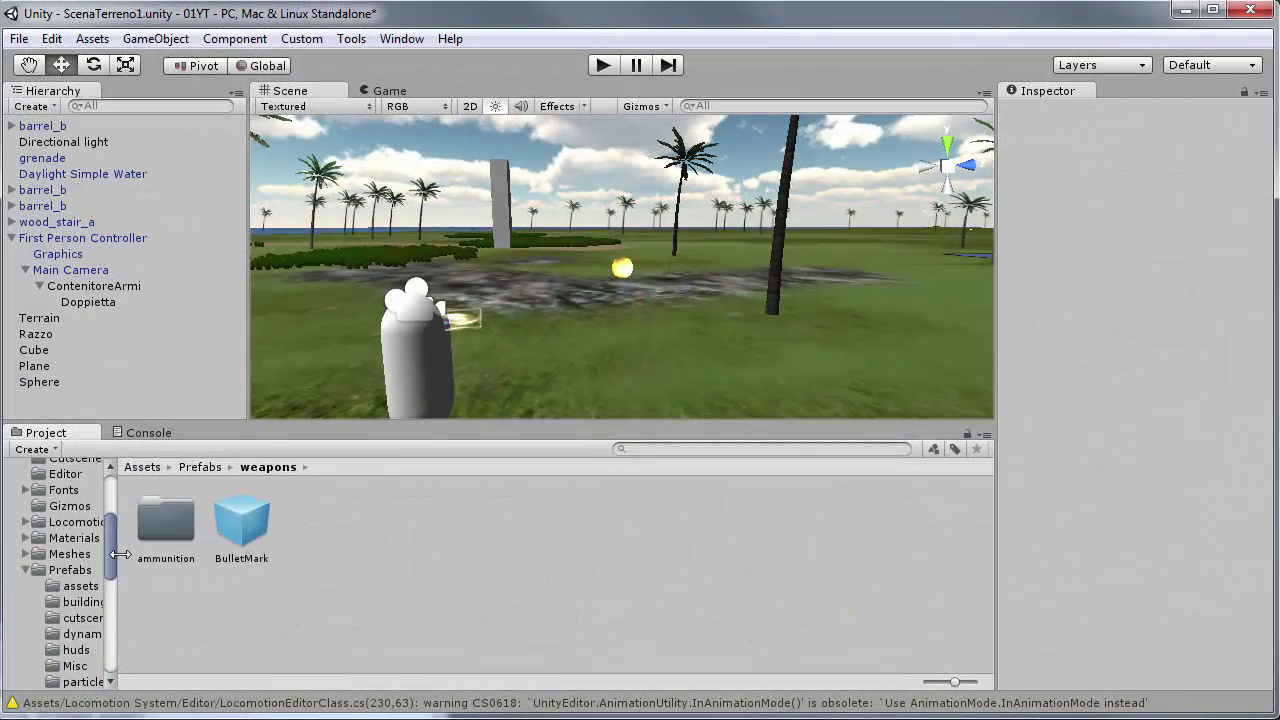
scroll(84, 590, "down", 4)
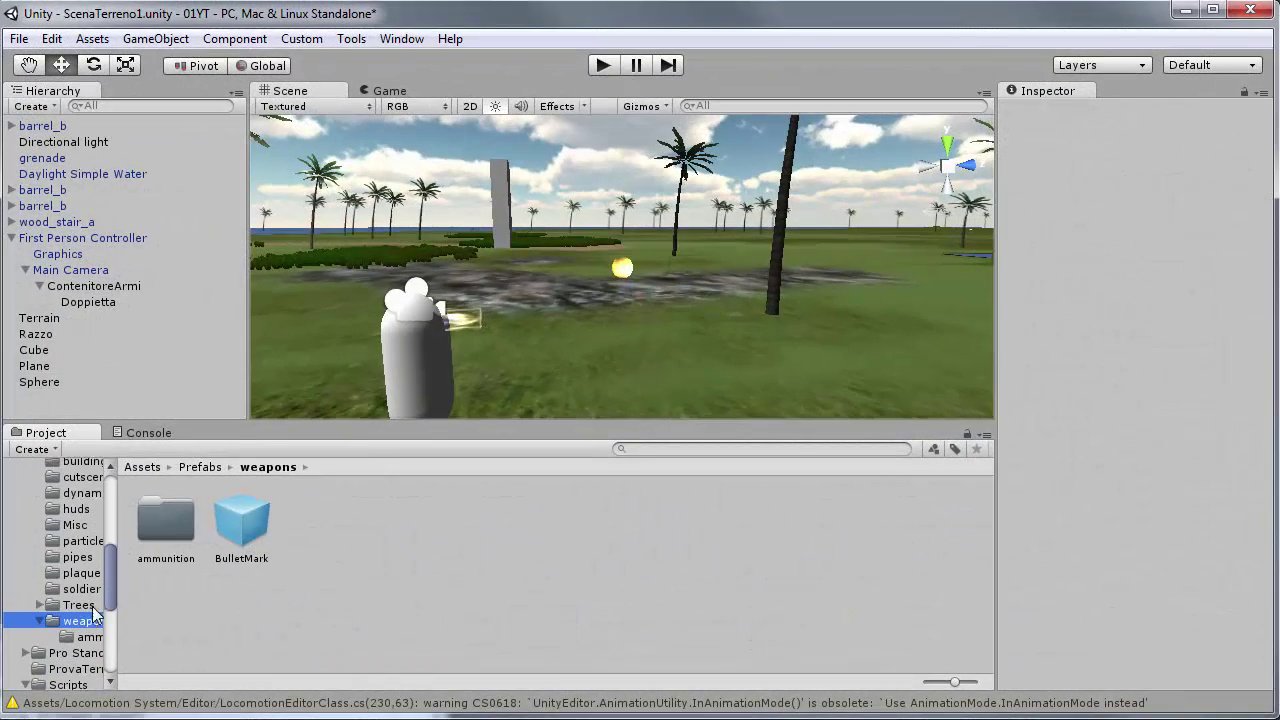
Create a new empty prefab named Proiettile in the weapons folder.
right_click(366, 516)
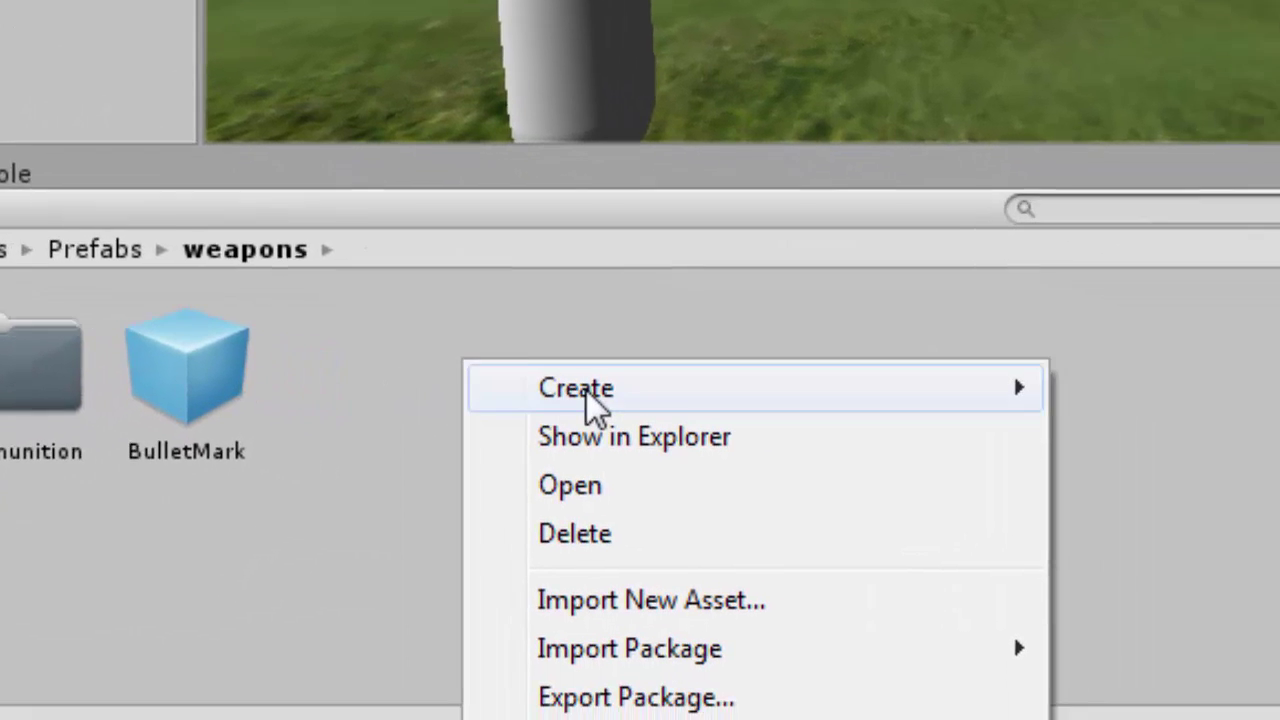
mouse_move(586, 391)
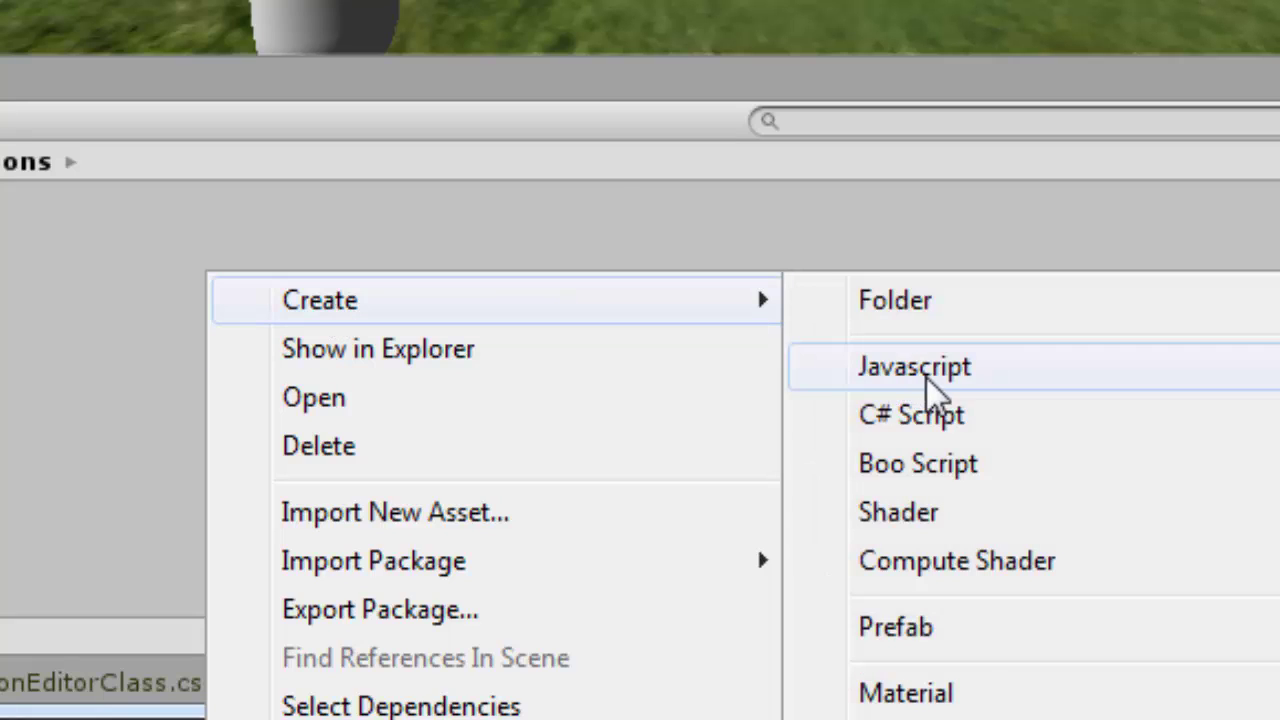
left_click(968, 627)
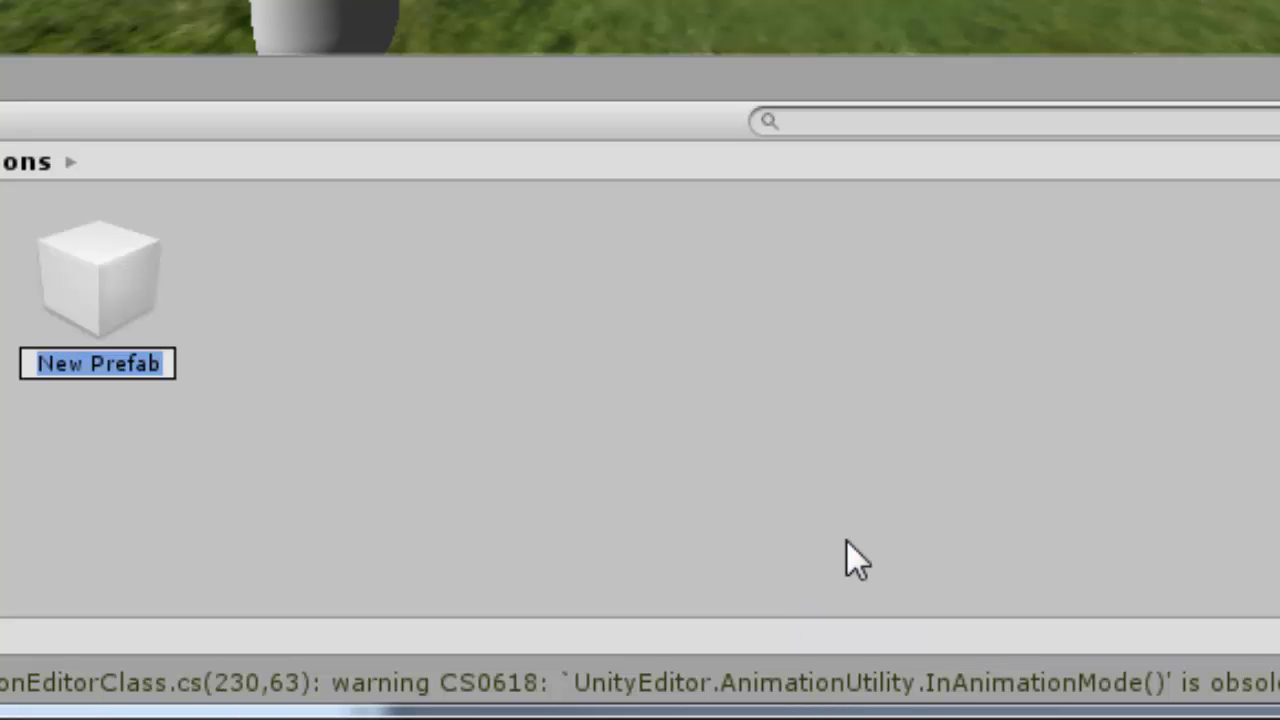
type("Proiettile")
key("Return")
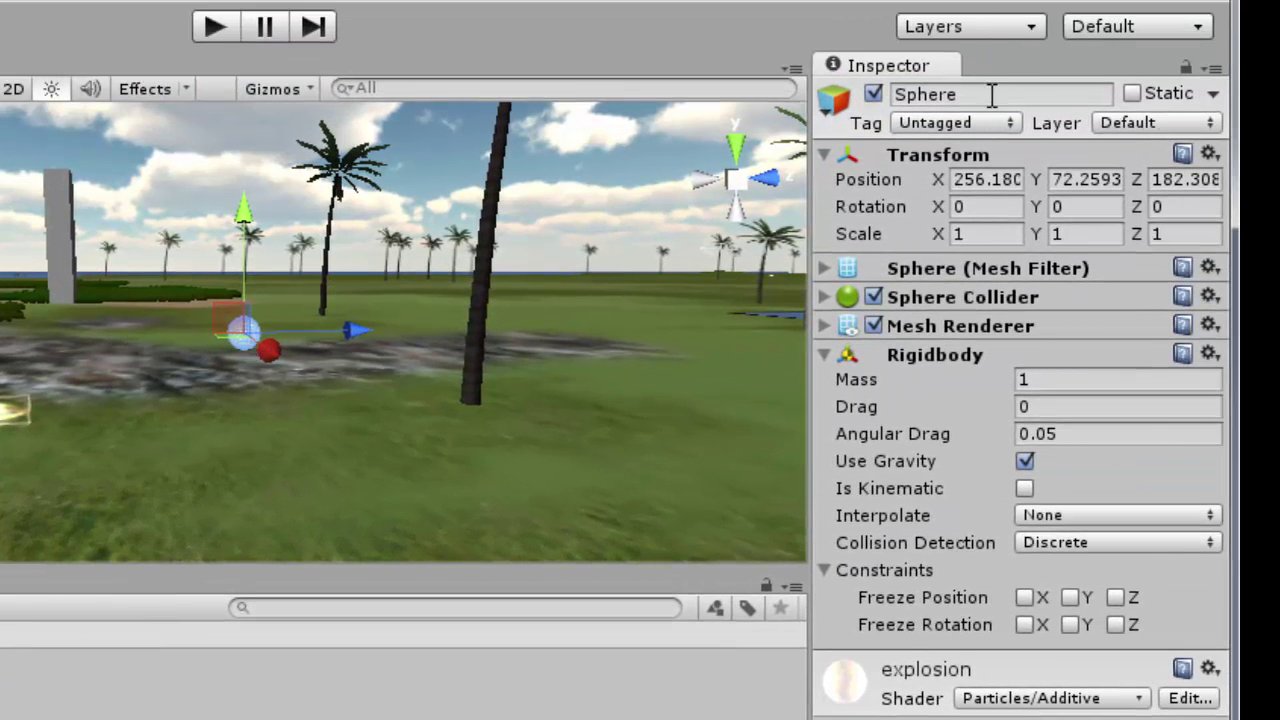
Rename the Sphere to Proiettile and store it in the Proiettile prefab.
left_click(991, 94)
type("Proiettile")
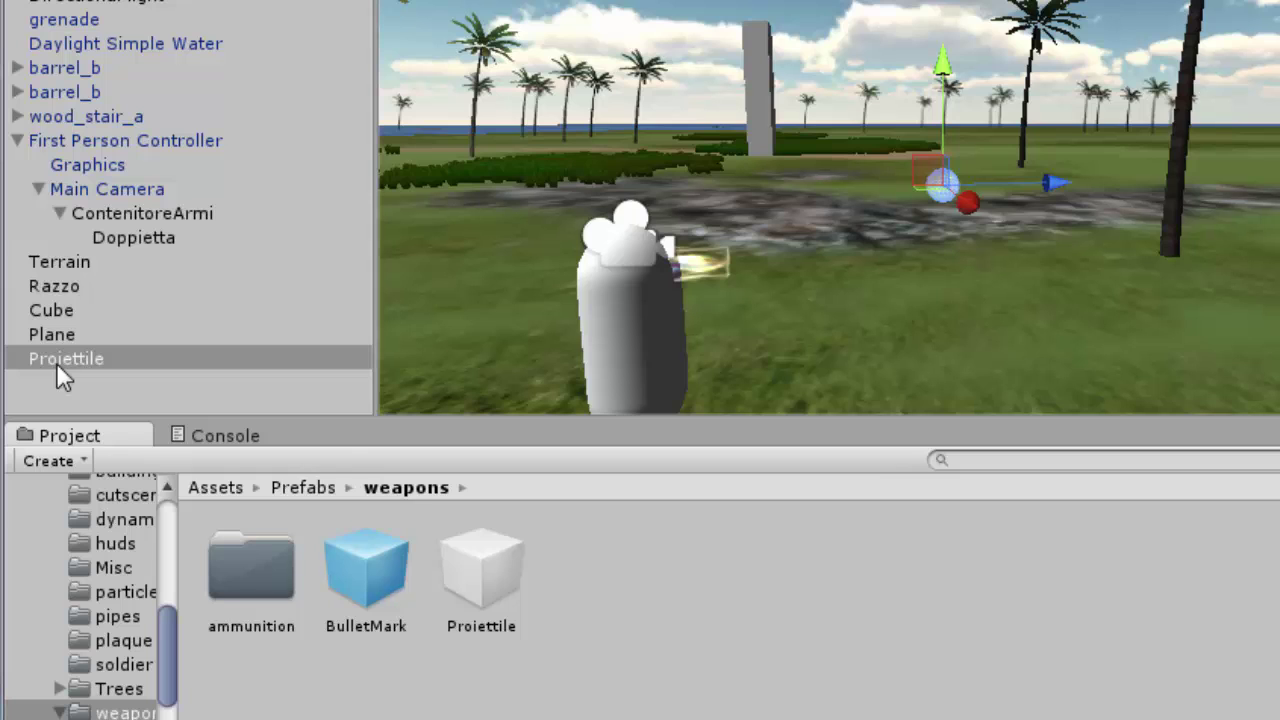
left_click_drag(56, 360, 479, 576)
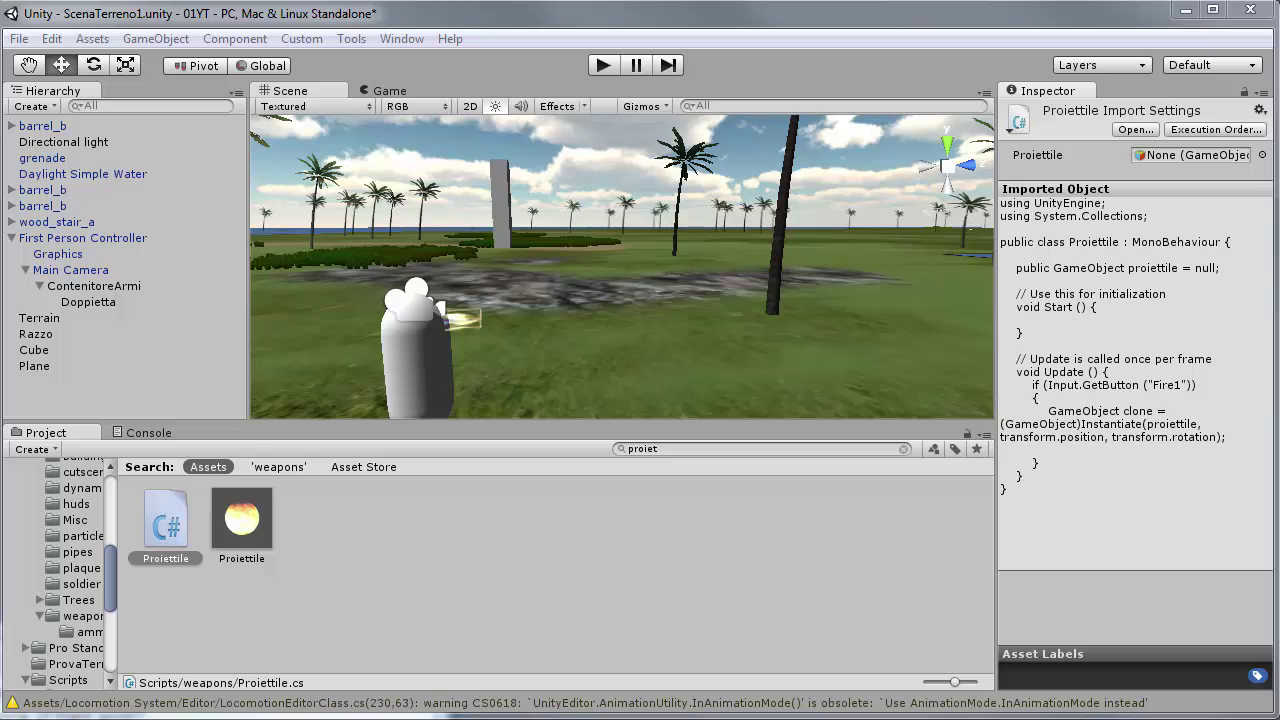
Open the Proiettile script in MonoDevelop and highlight the public GameObject proiettile field on line 6.
double_click(162, 561)
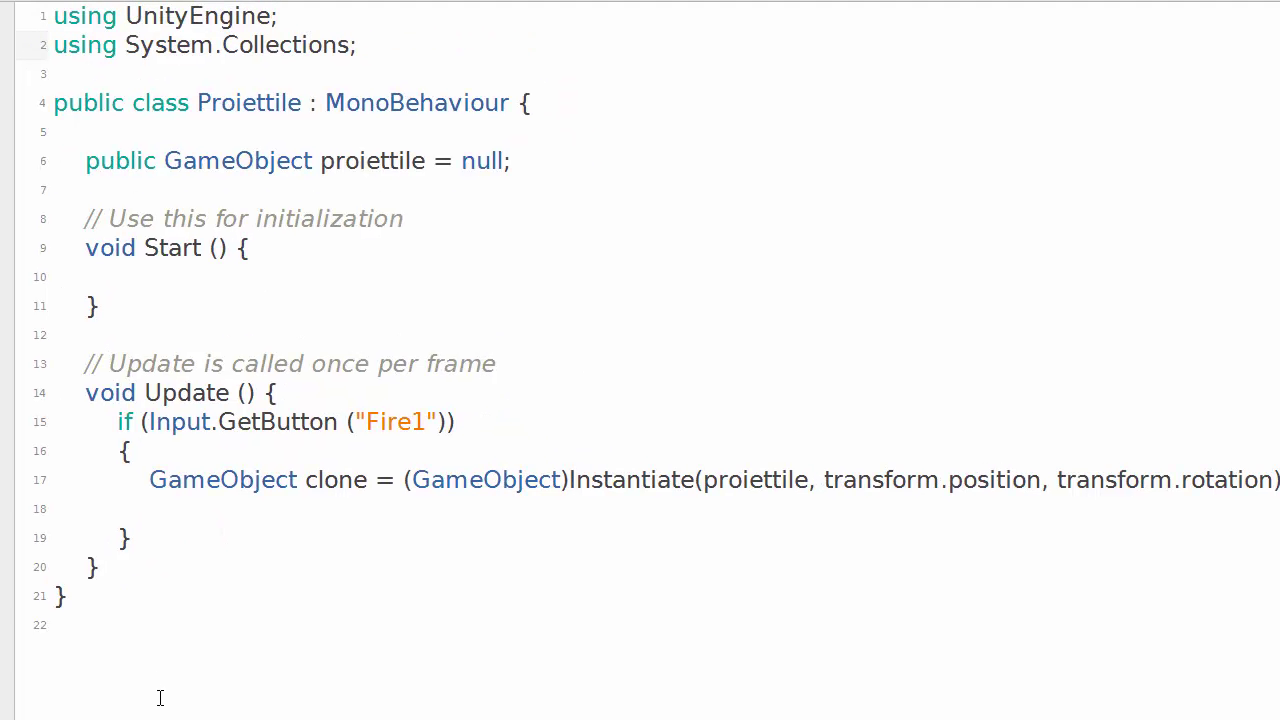
left_click(84, 161)
left_click_drag(158, 161, 304, 163)
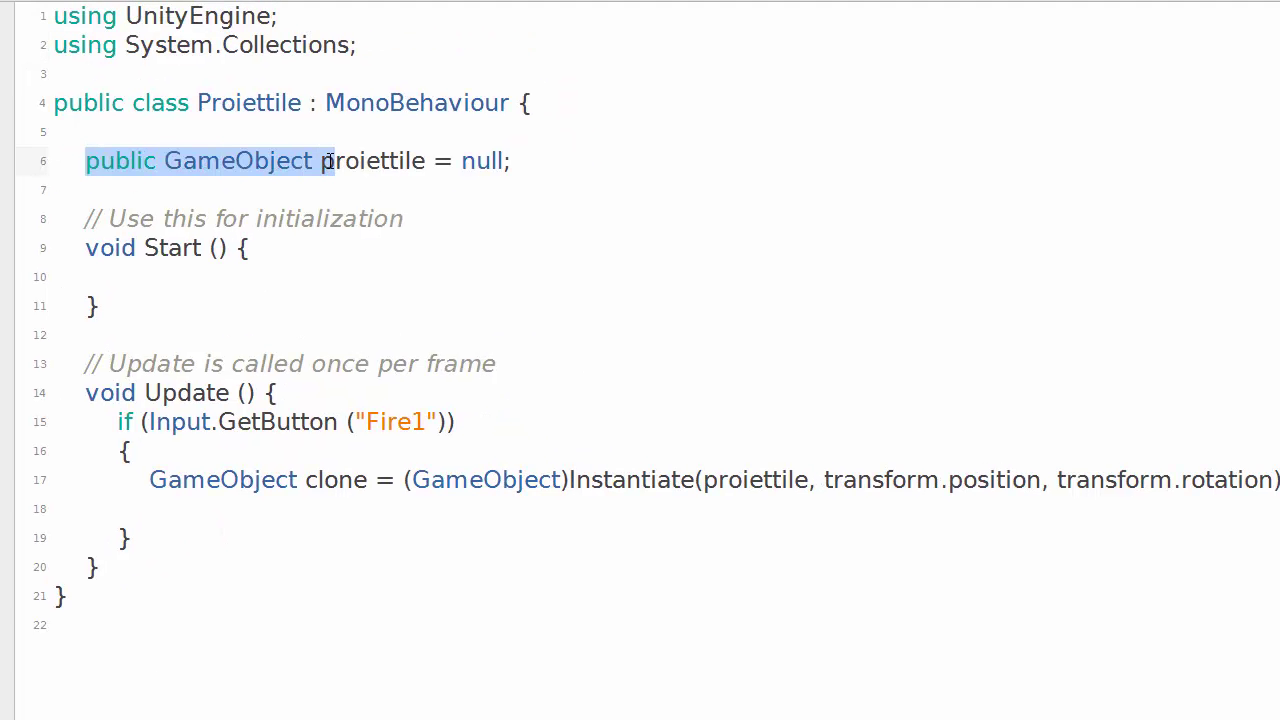
left_click(304, 163)
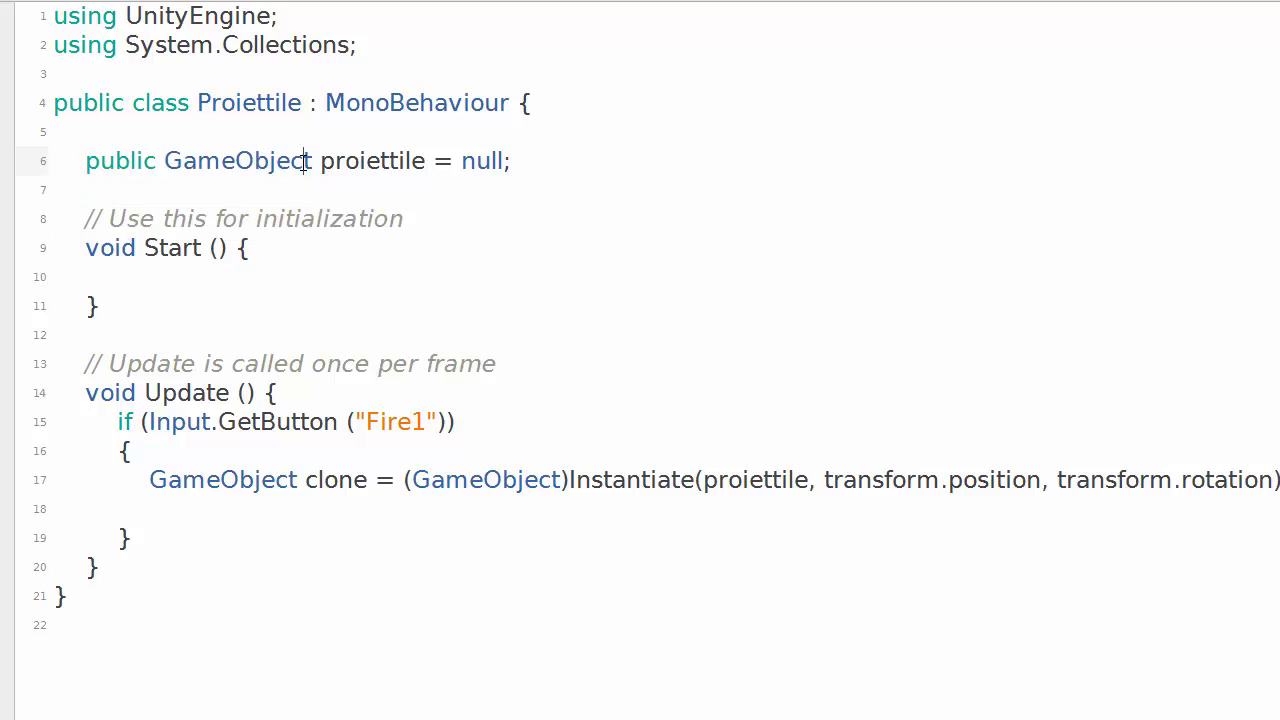
double_click(393, 160)
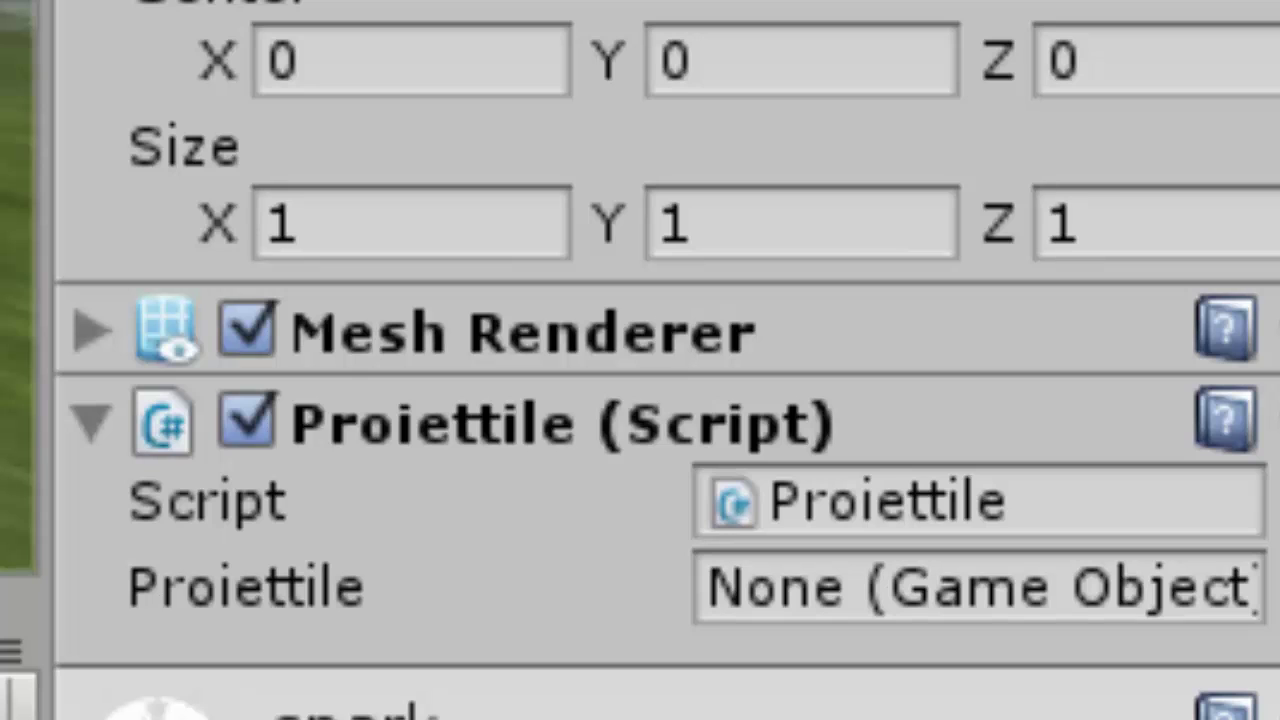
Drag a projectile object onto the Proiettile field of the barrel's Proiettile script.
mouse_move(143, 423)
left_mouse_down()
mouse_move(940, 600)
mouse_move(930, 592)
left_mouse_up()
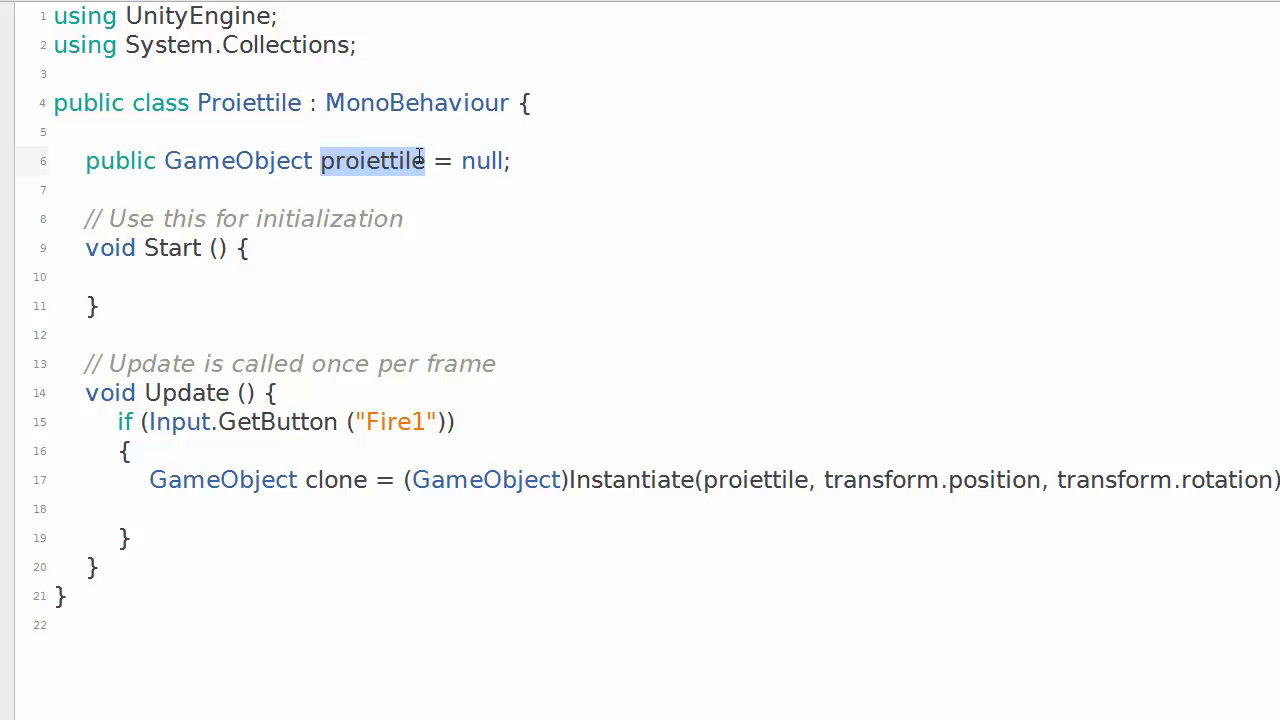
mouse_move(414, 160)
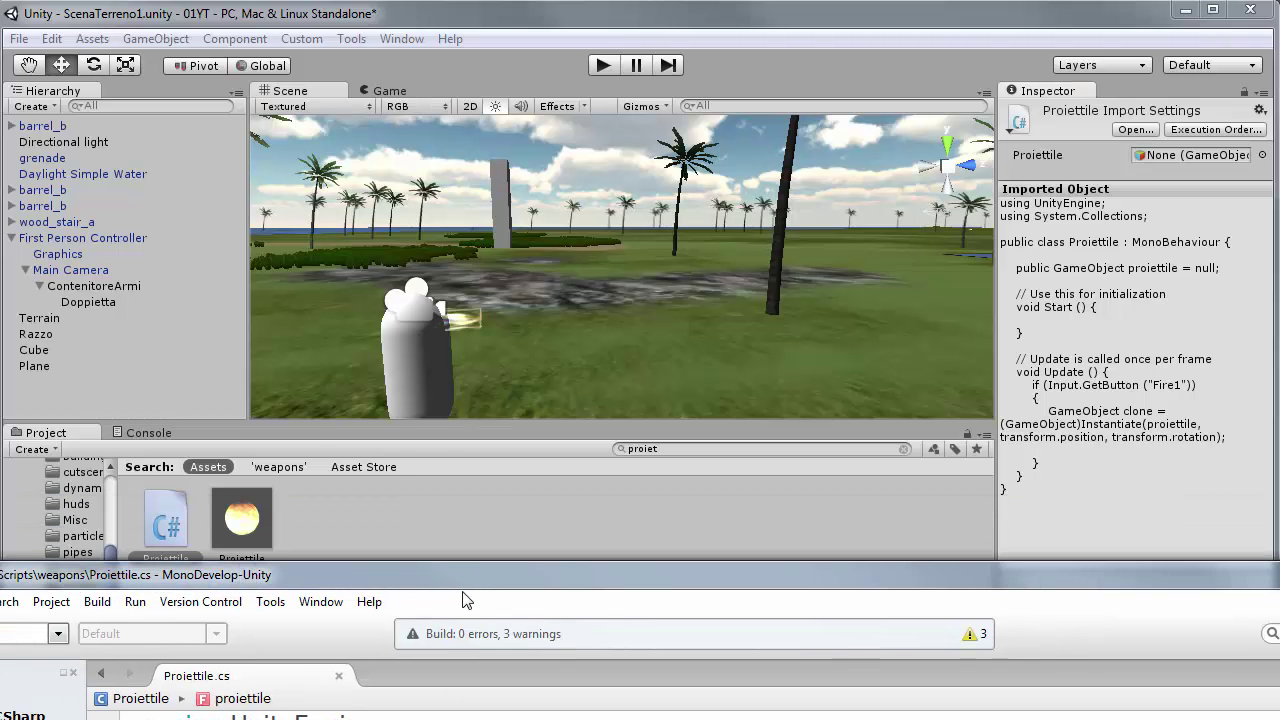
left_click(242, 522)
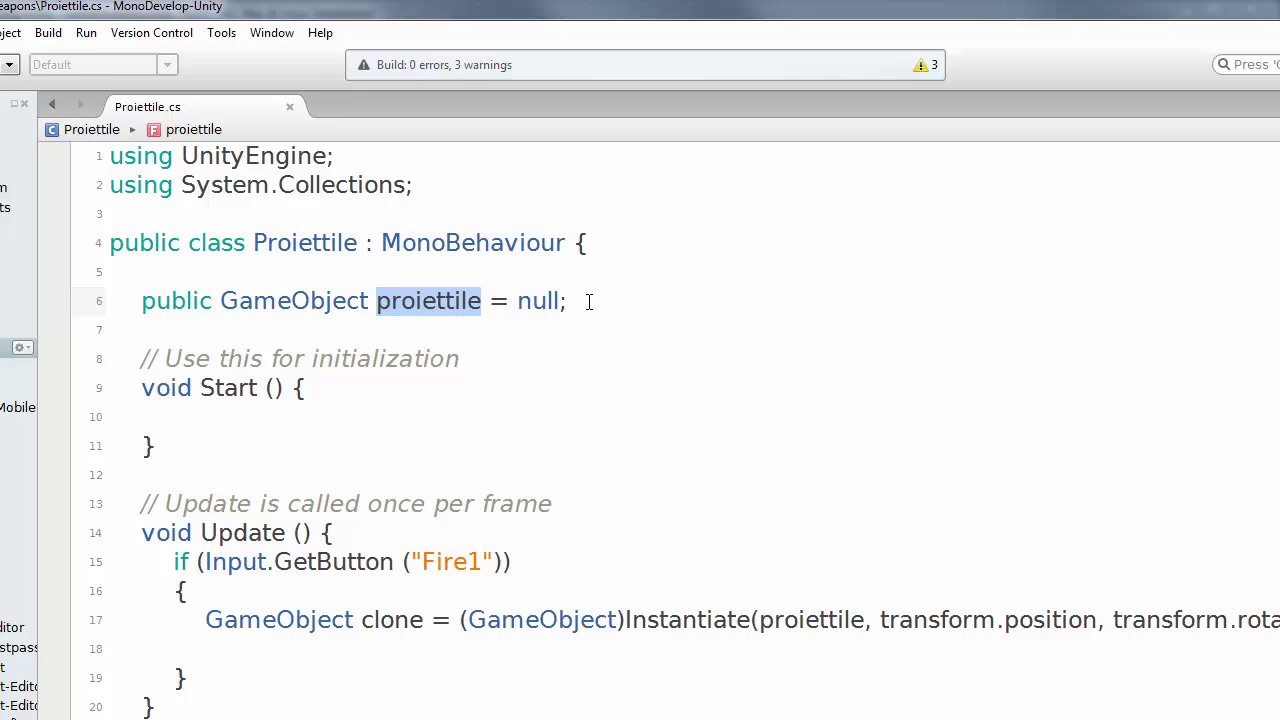
left_click(587, 301)
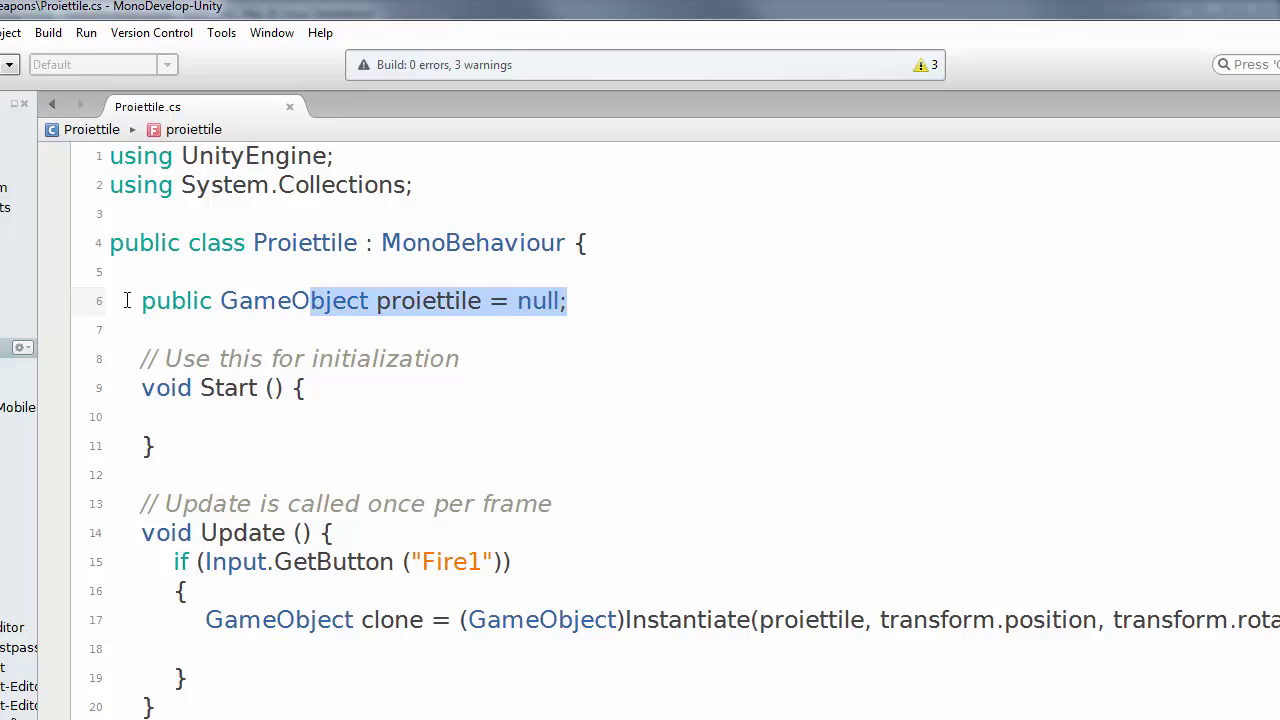
left_click_drag(587, 301, 110, 301)
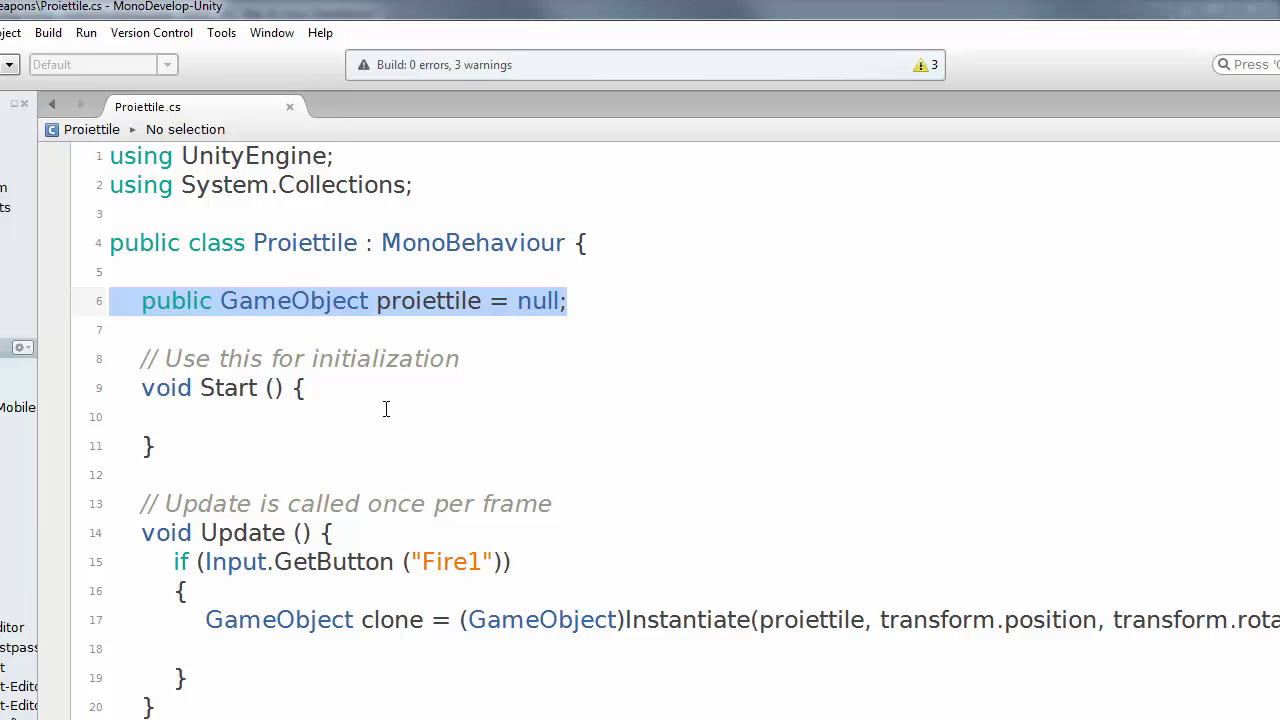
left_click(386, 409)
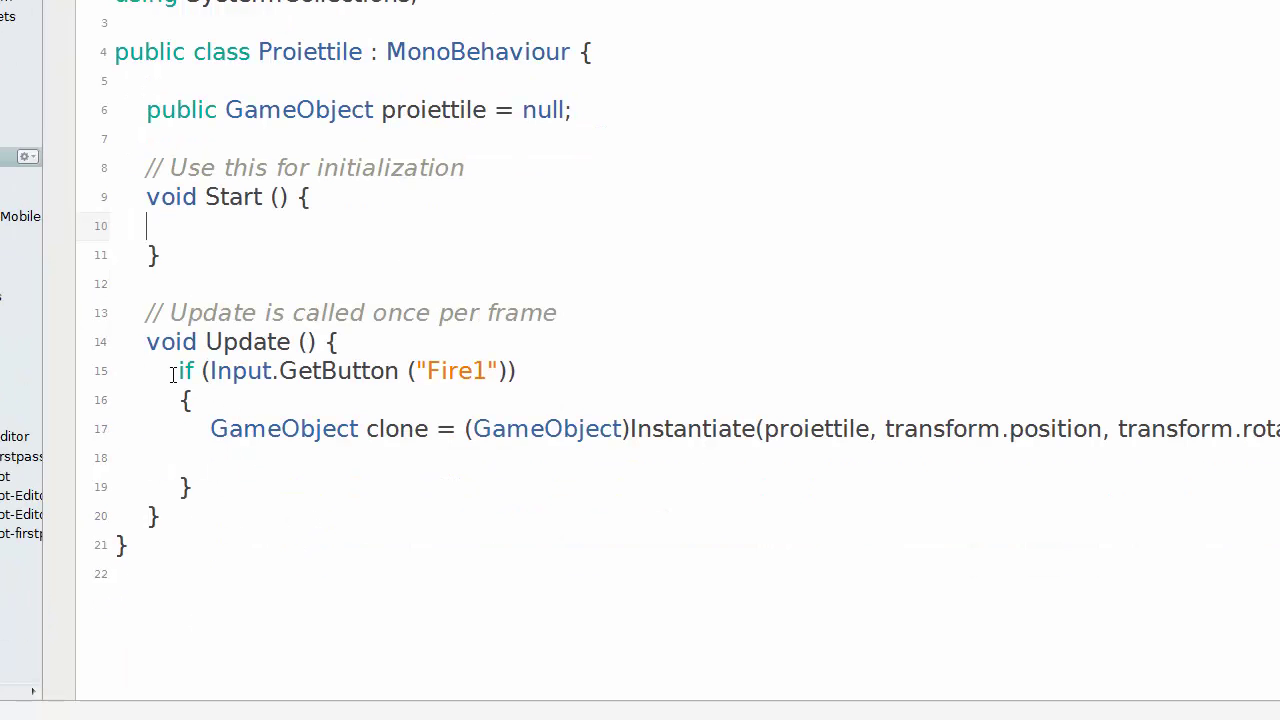
left_click_drag(177, 371, 580, 362)
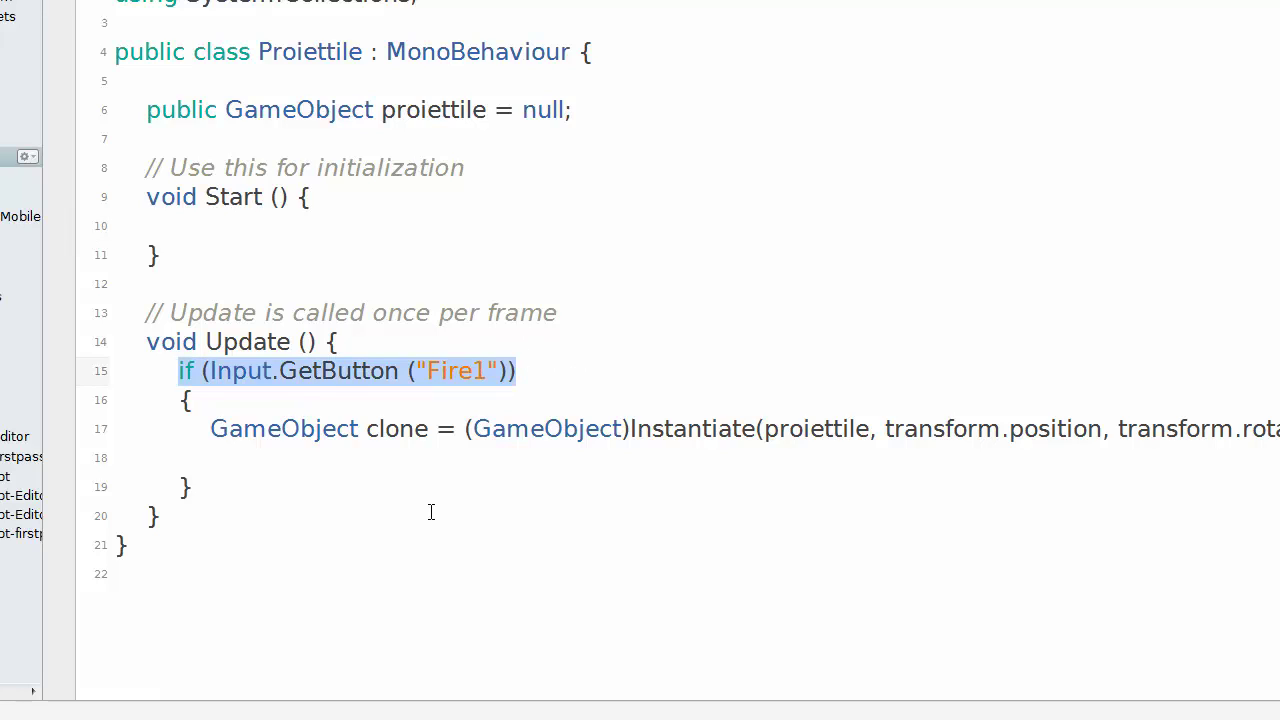
left_click(302, 412)
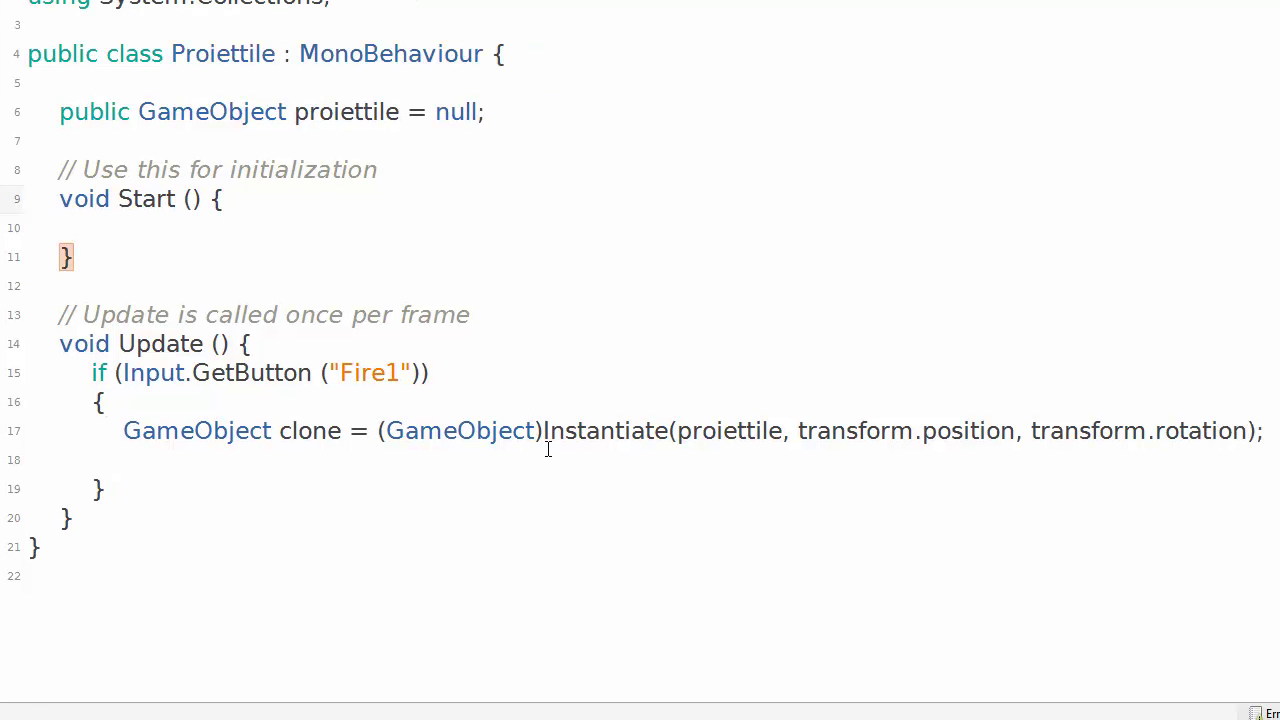
left_click_drag(547, 432, 665, 424)
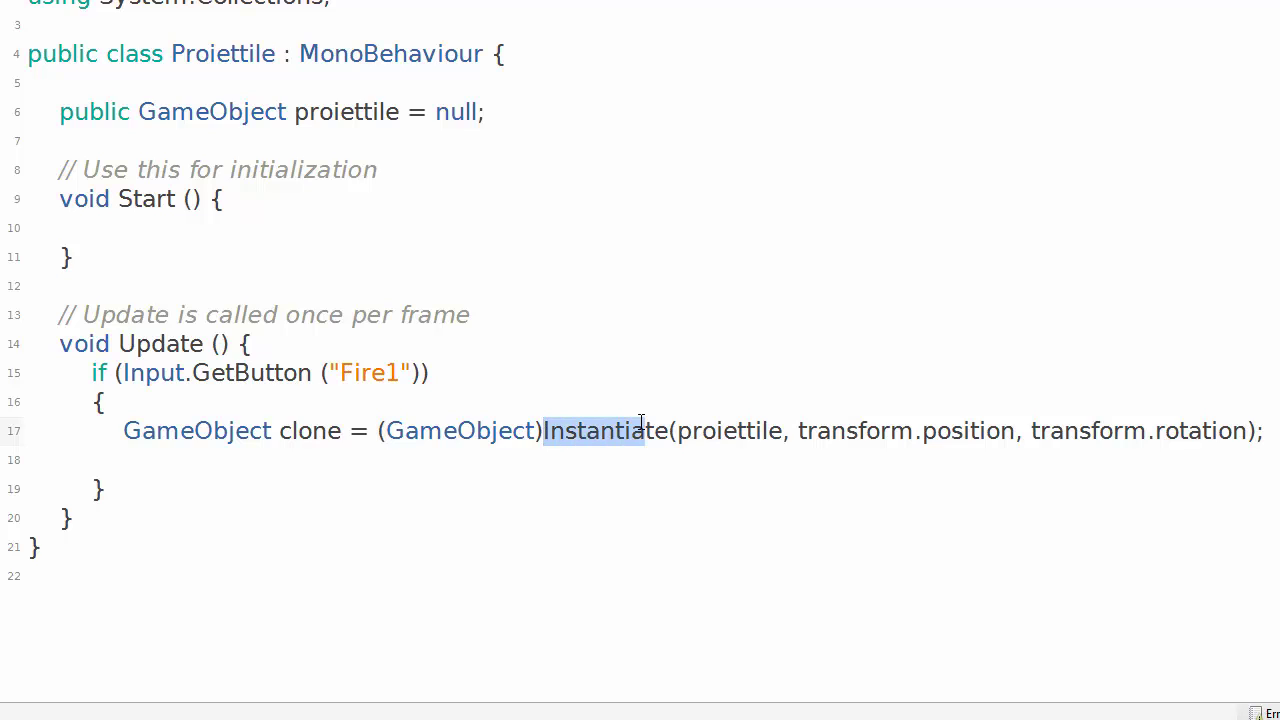
double_click(733, 431)
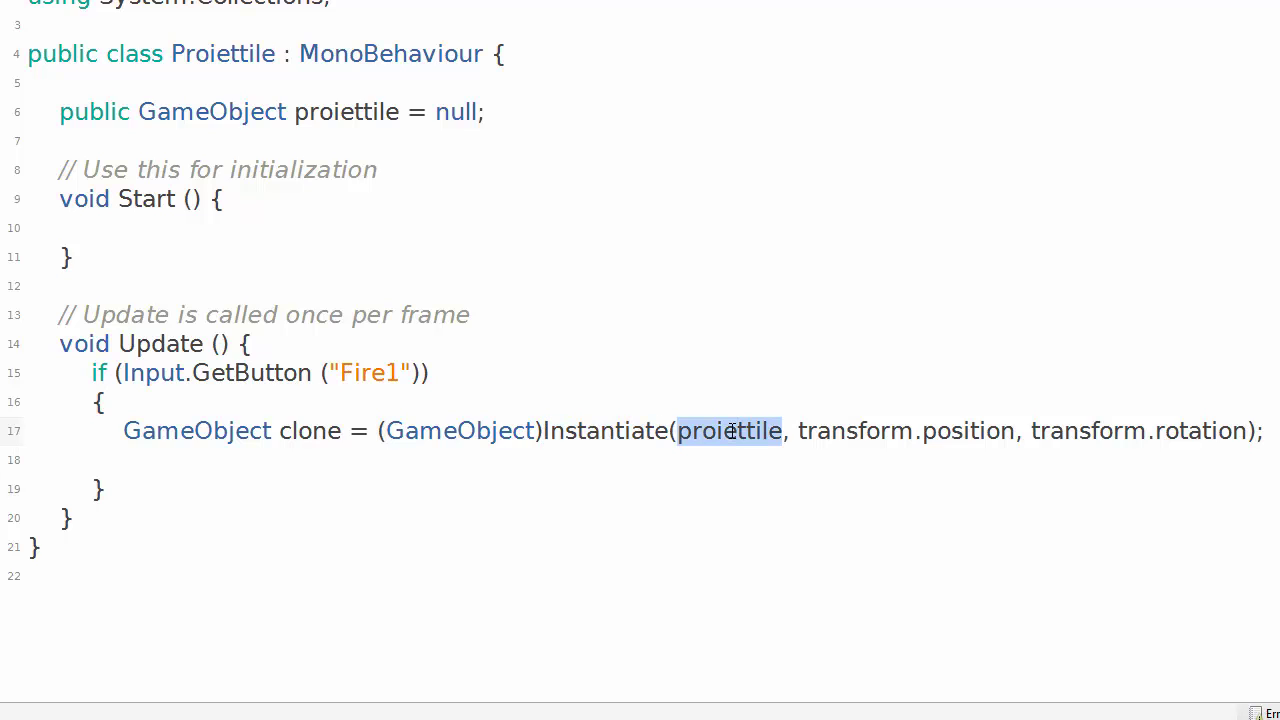
double_click(335, 112)
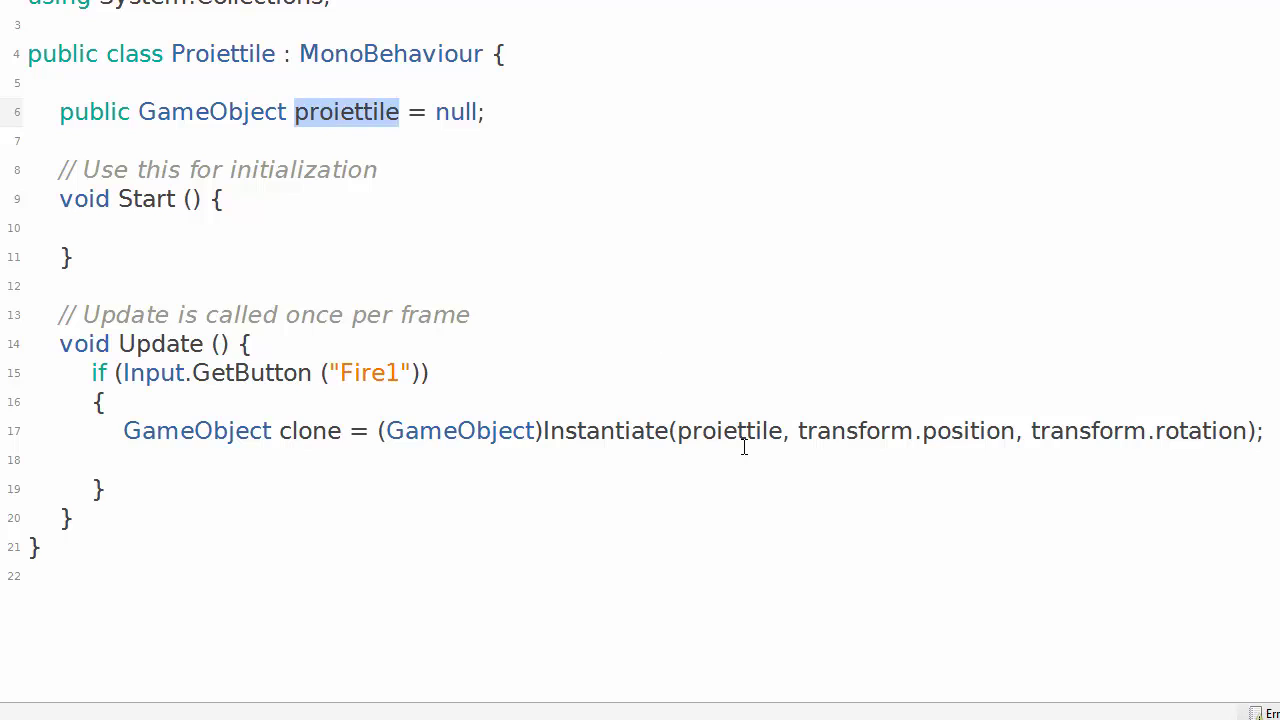
left_click(440, 128)
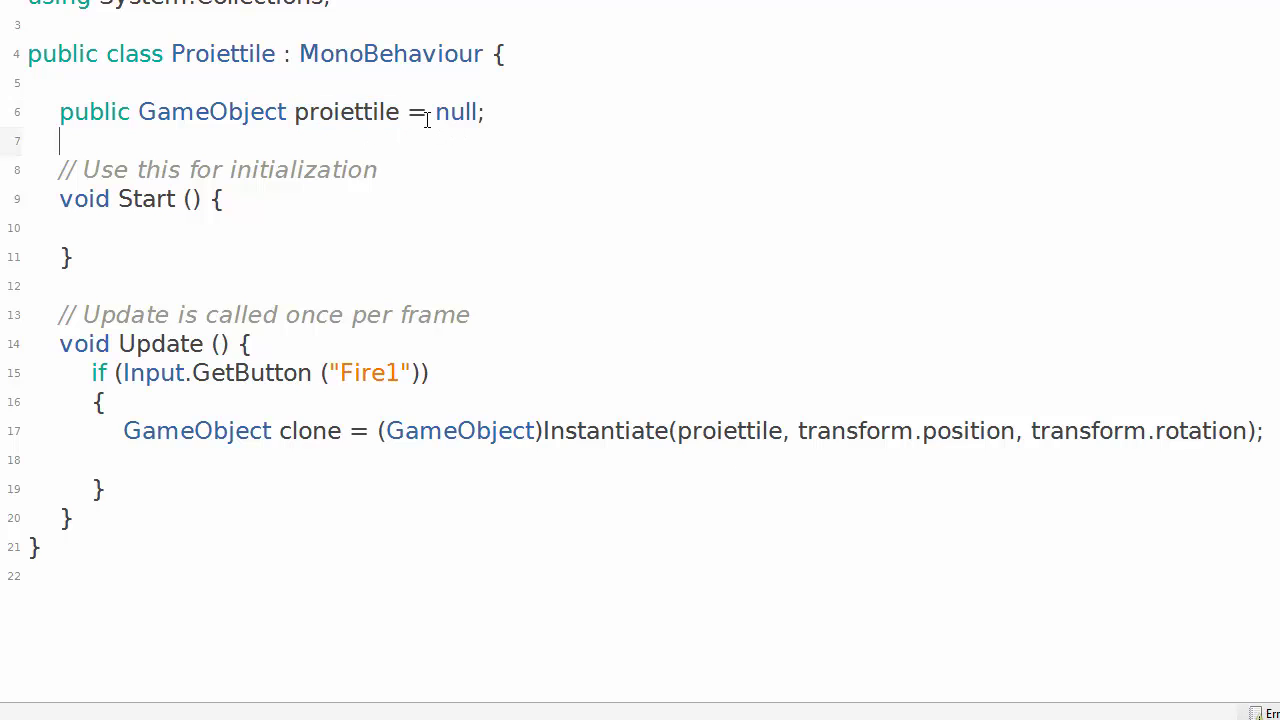
left_click_drag(450, 112, 472, 110)
left_click(643, 232)
left_click_drag(806, 430, 818, 430)
key("Down")
key("Down")
left_click(1028, 432)
left_click_drag(1031, 431, 1091, 420)
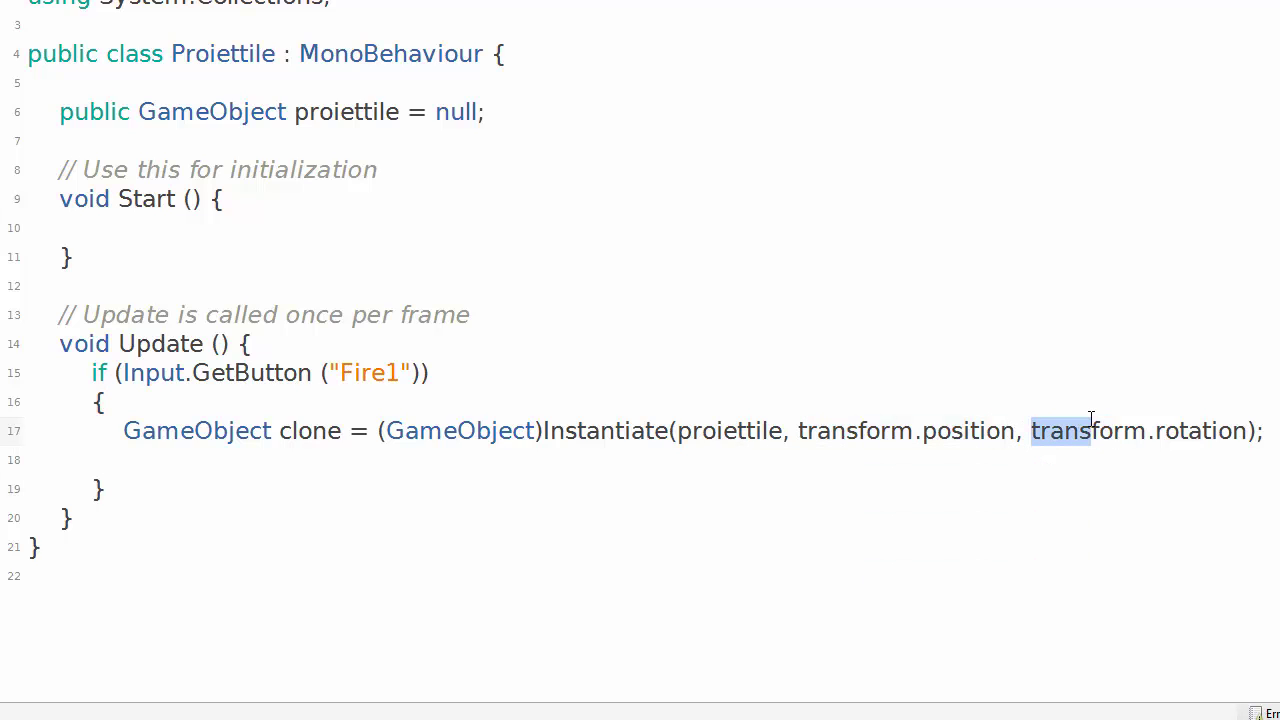
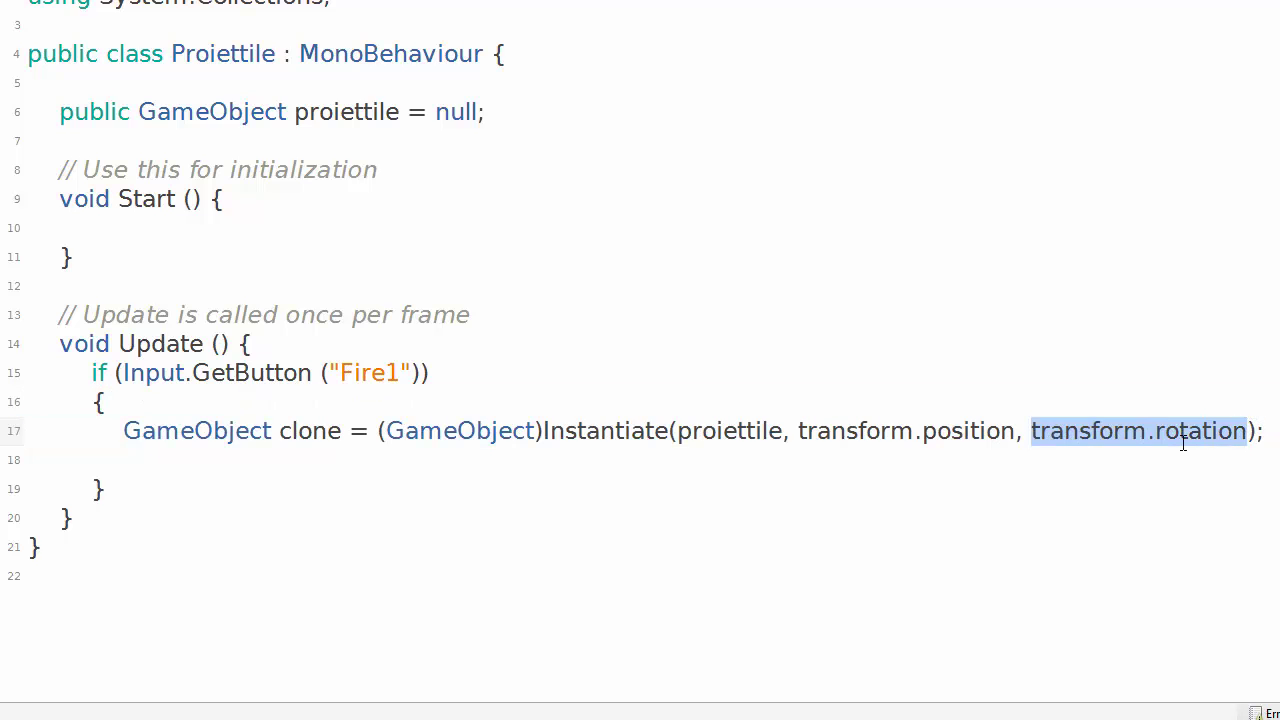
Review the Instantiate call and its GameObject cast on line 17 of the script.
left_click(945, 484)
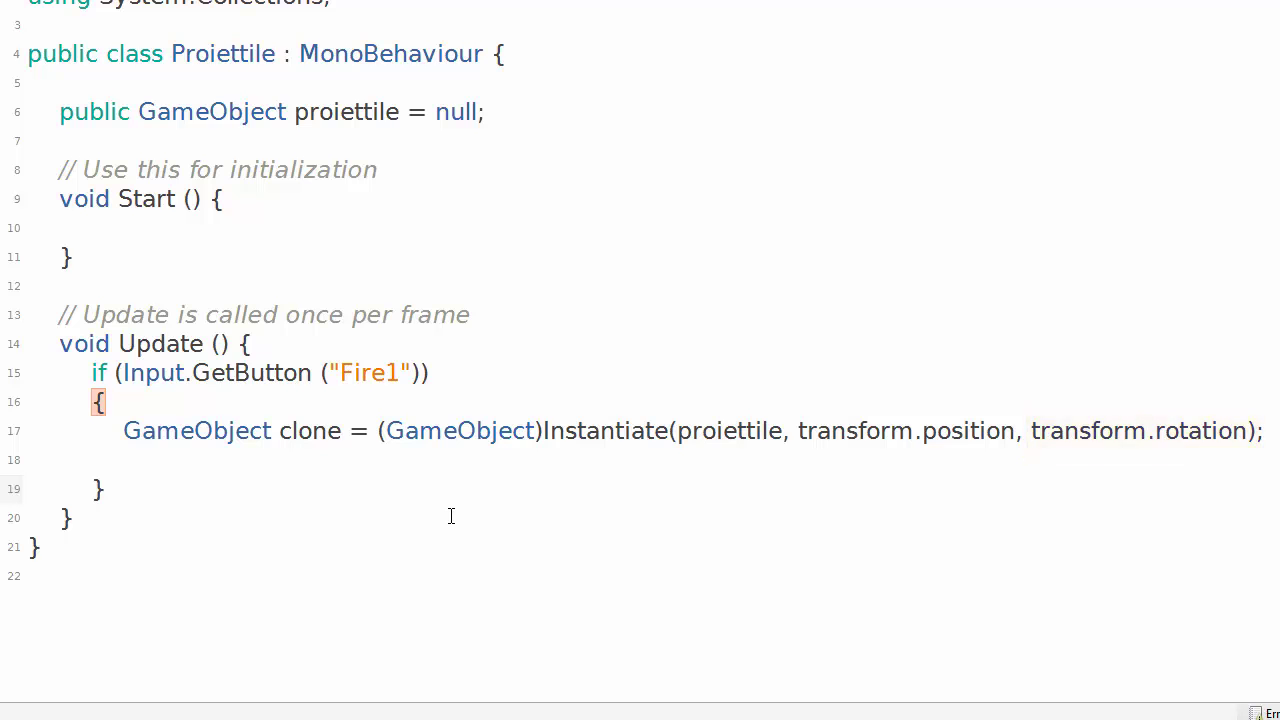
left_click_drag(381, 484, 546, 484)
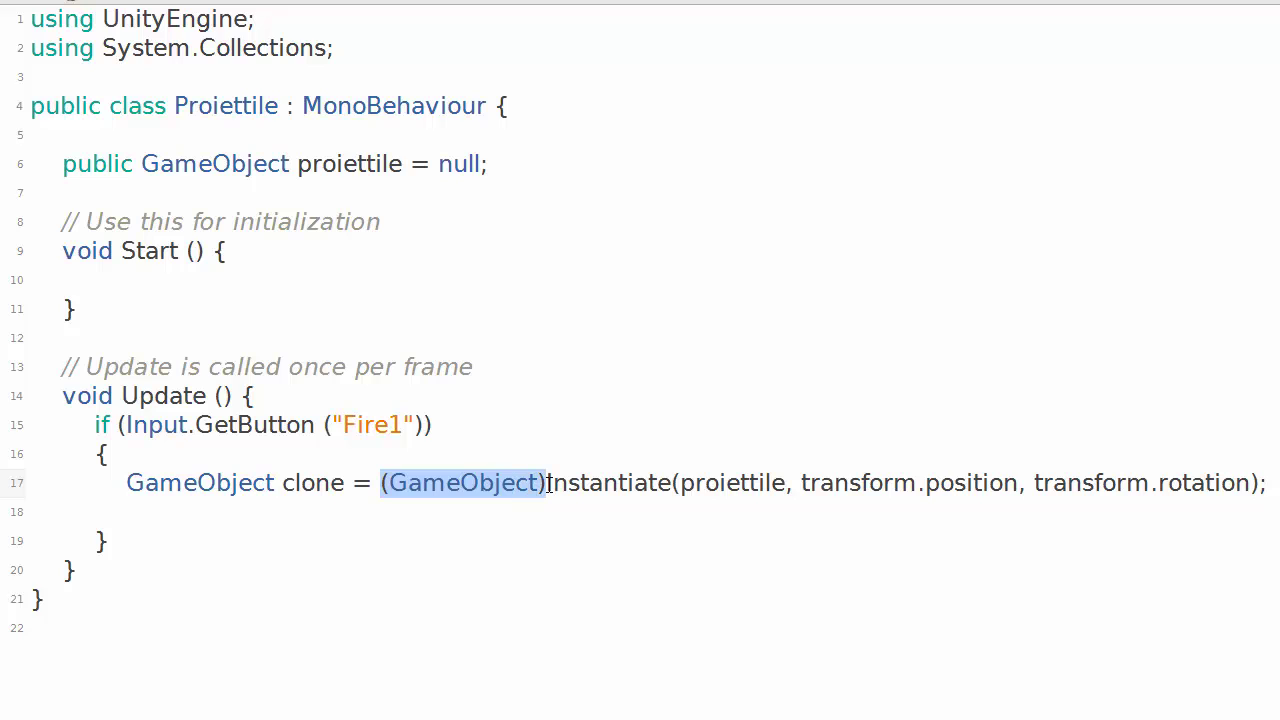
double_click(603, 482)
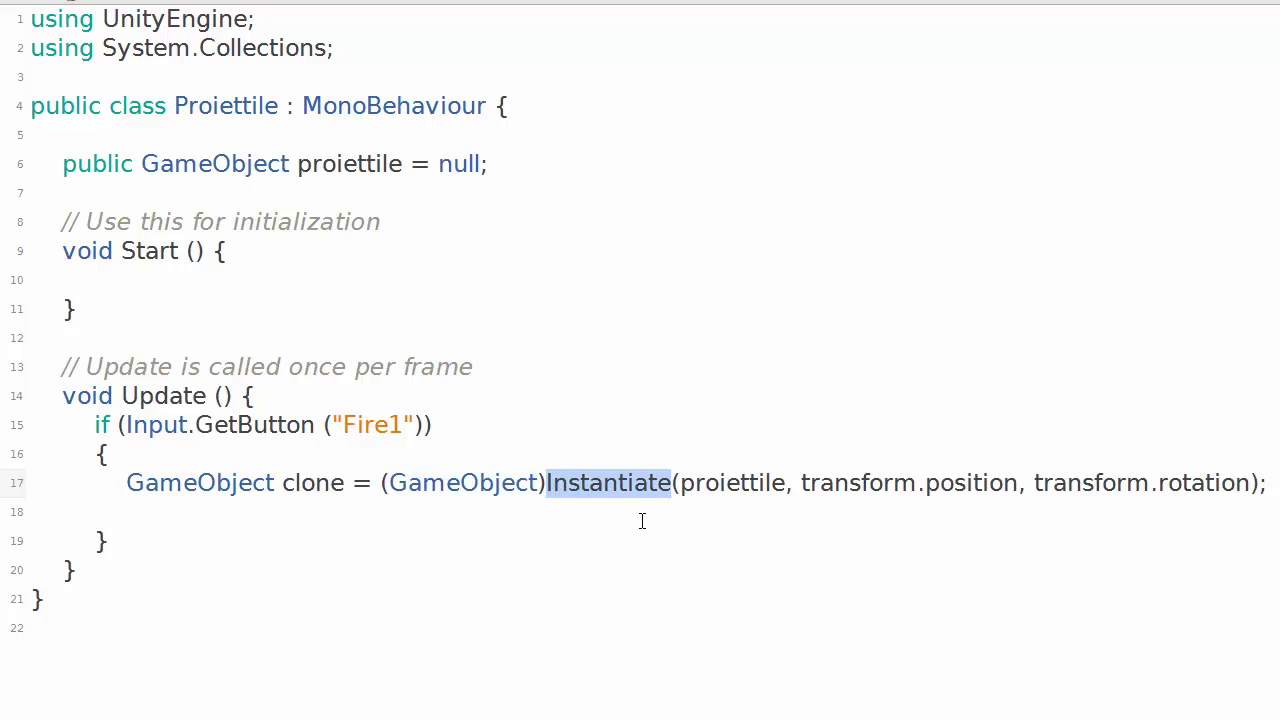
left_click(610, 487)
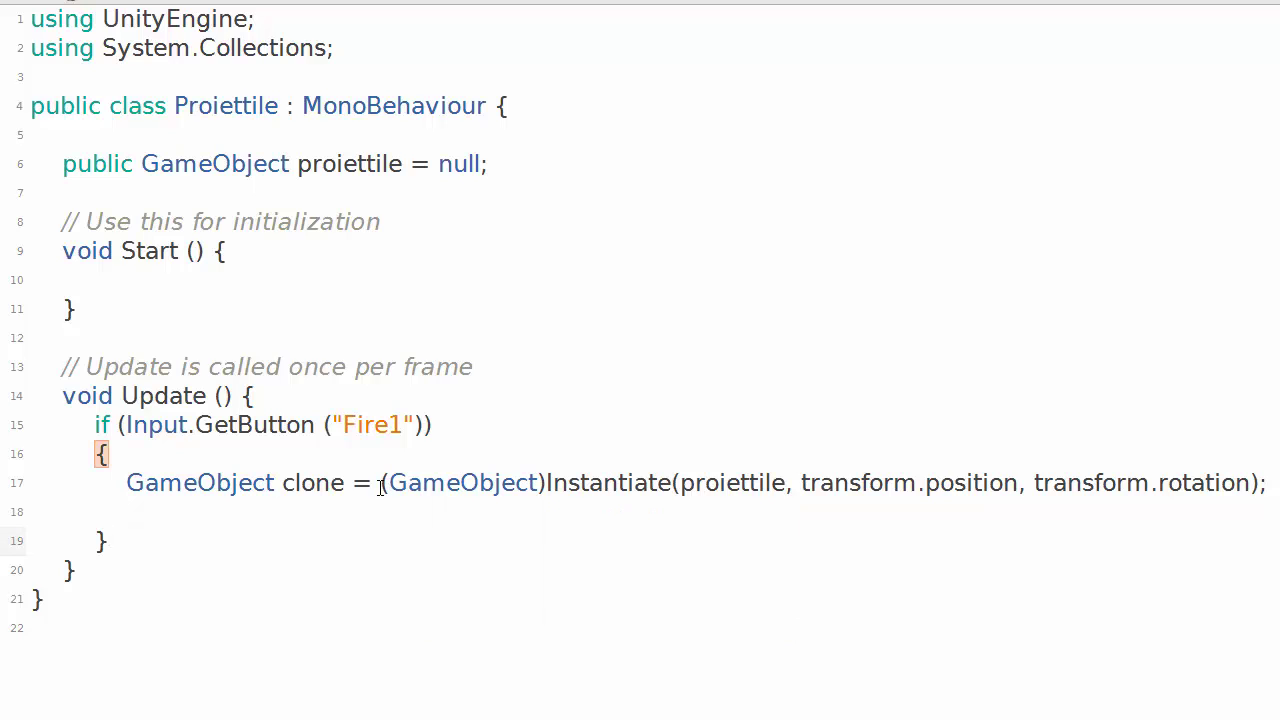
left_click_drag(380, 483, 545, 486)
left_click(398, 106)
Drop the Proiettile script onto Doppietta, adding a Proiettile (Script) component with an empty slot.
key("alt+Tab")
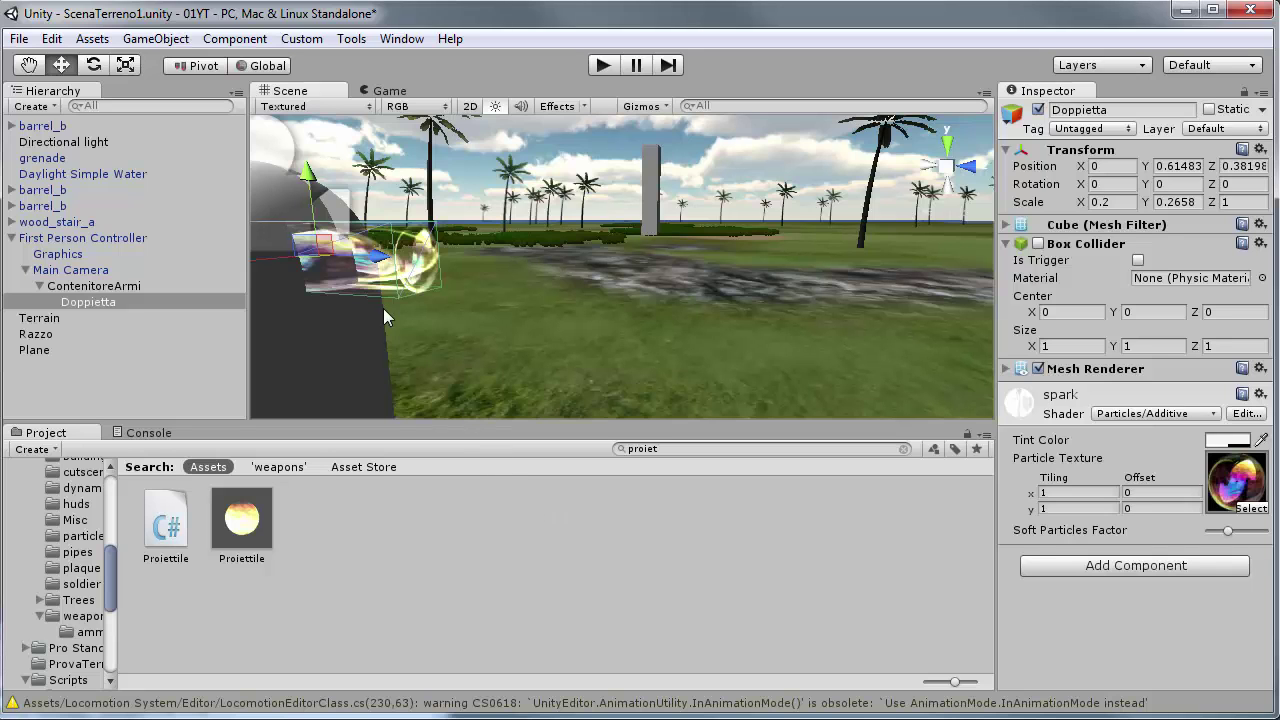
left_click(166, 532)
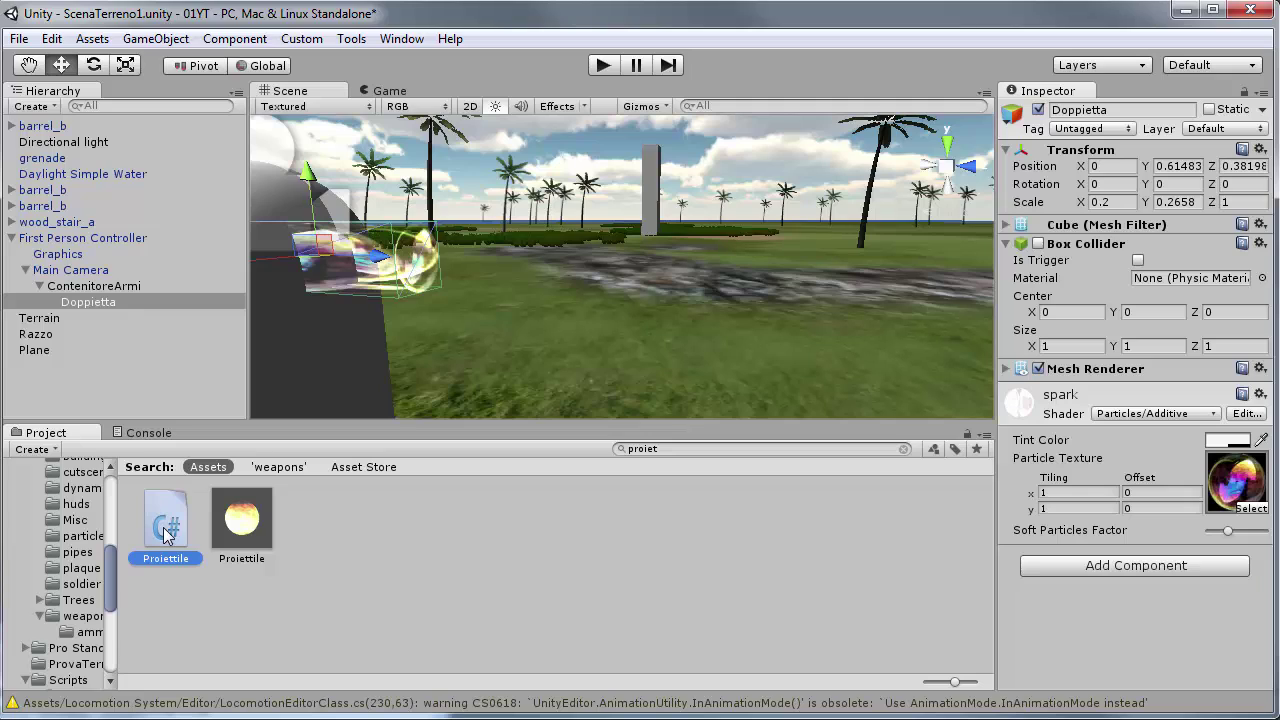
left_click_drag(166, 532, 1113, 618)
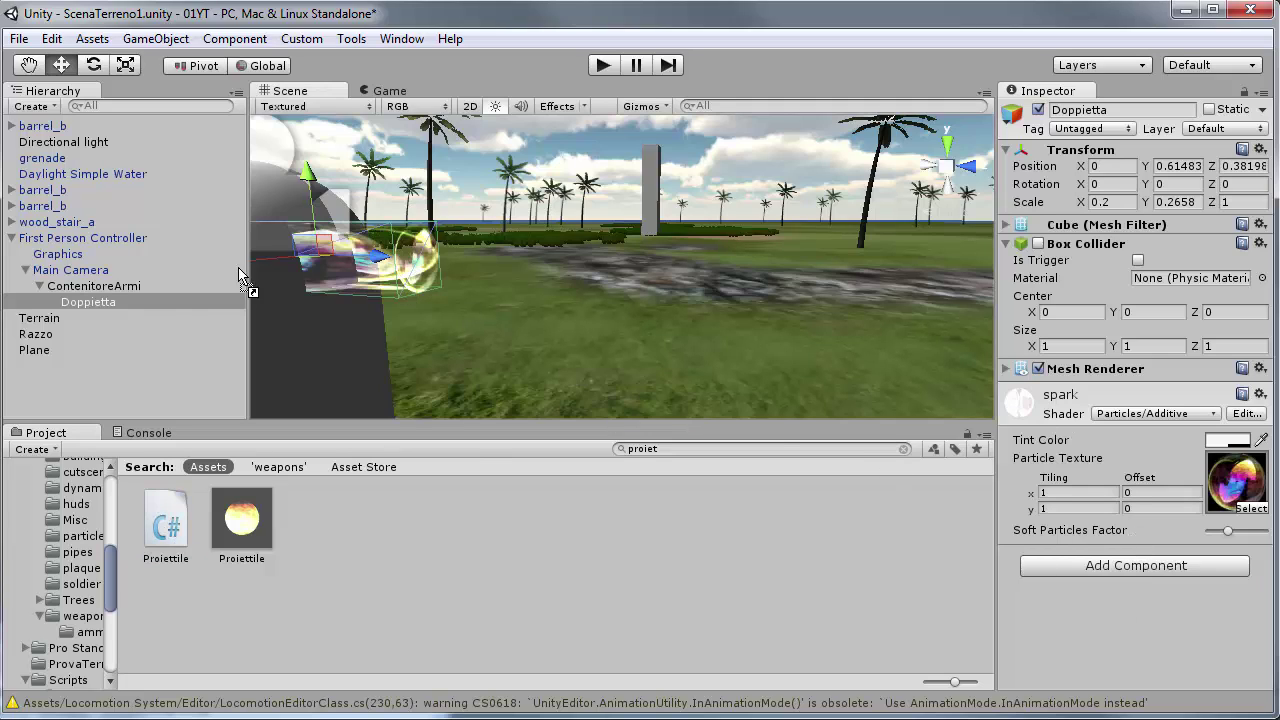
mouse_move(1113, 618)
left_mouse_down()
mouse_move(112, 312)
mouse_move(1146, 645)
left_mouse_up()
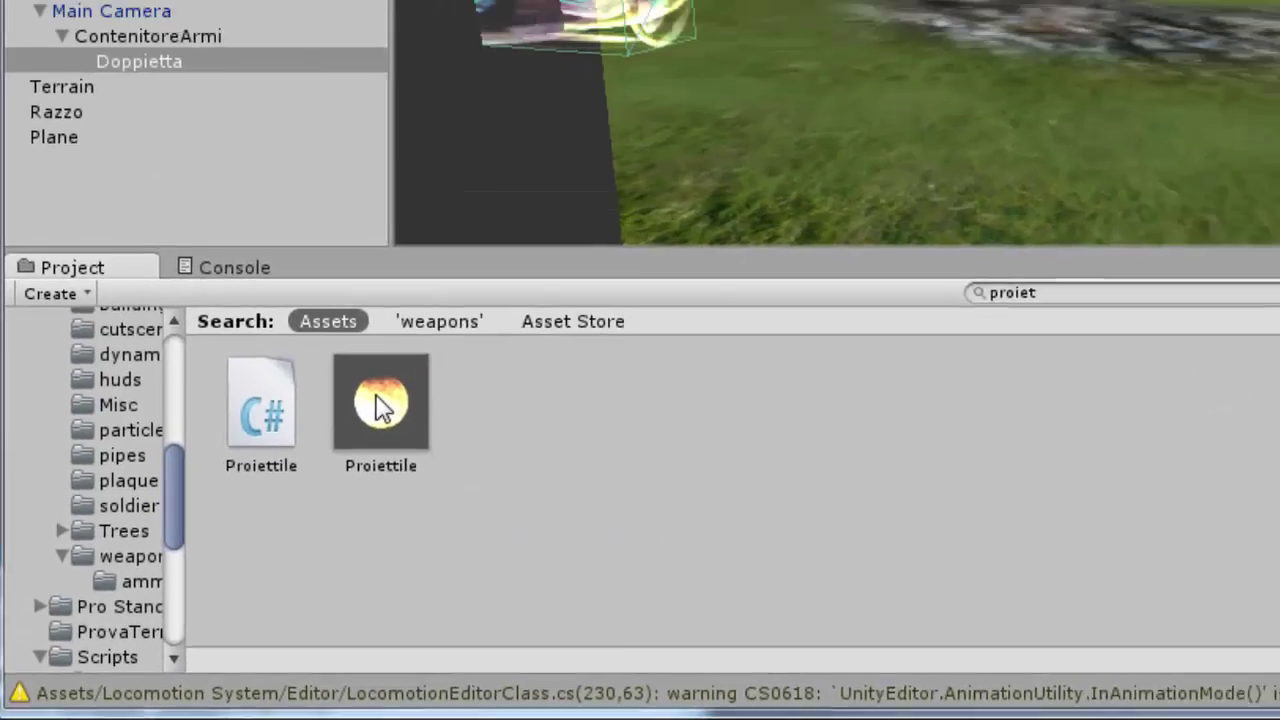
Assign the Proiettile prefab to the Proiettile field of Doppietta's Proiettile (Script) component.
left_click_drag(451, 333, 762, 372)
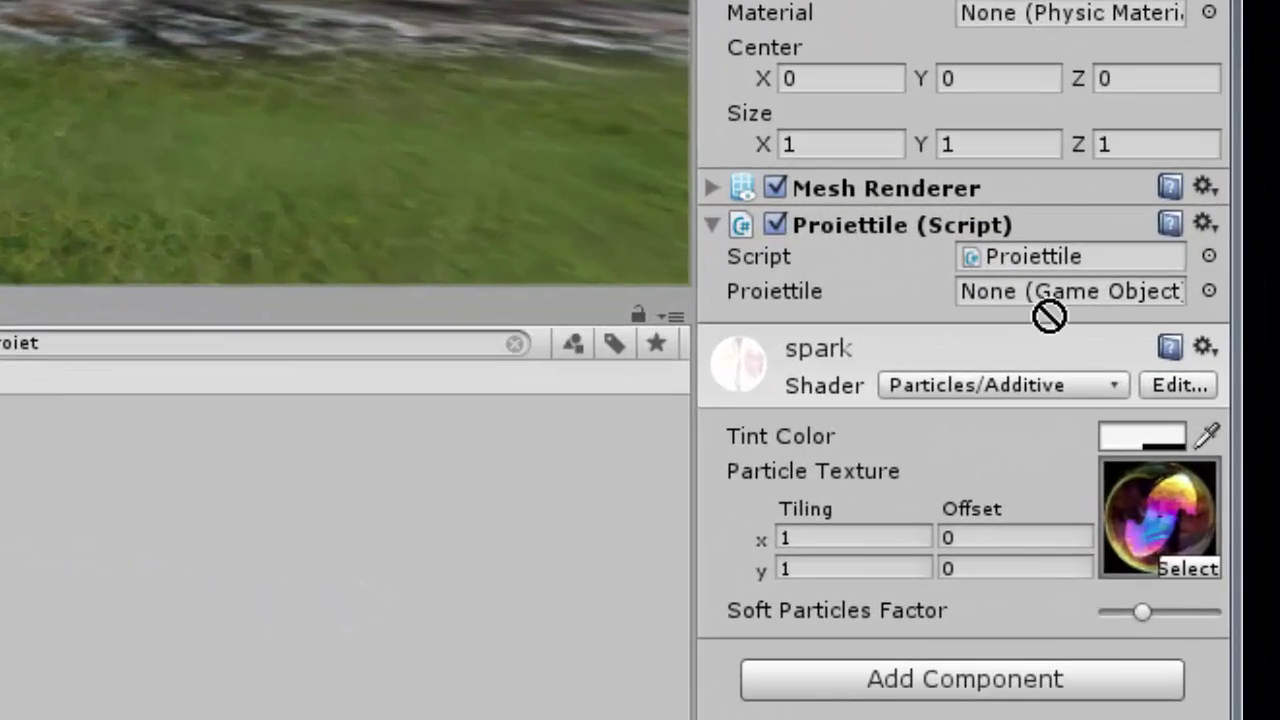
left_click_drag(762, 378, 1159, 399)
left_click_drag(1054, 294, 1052, 290)
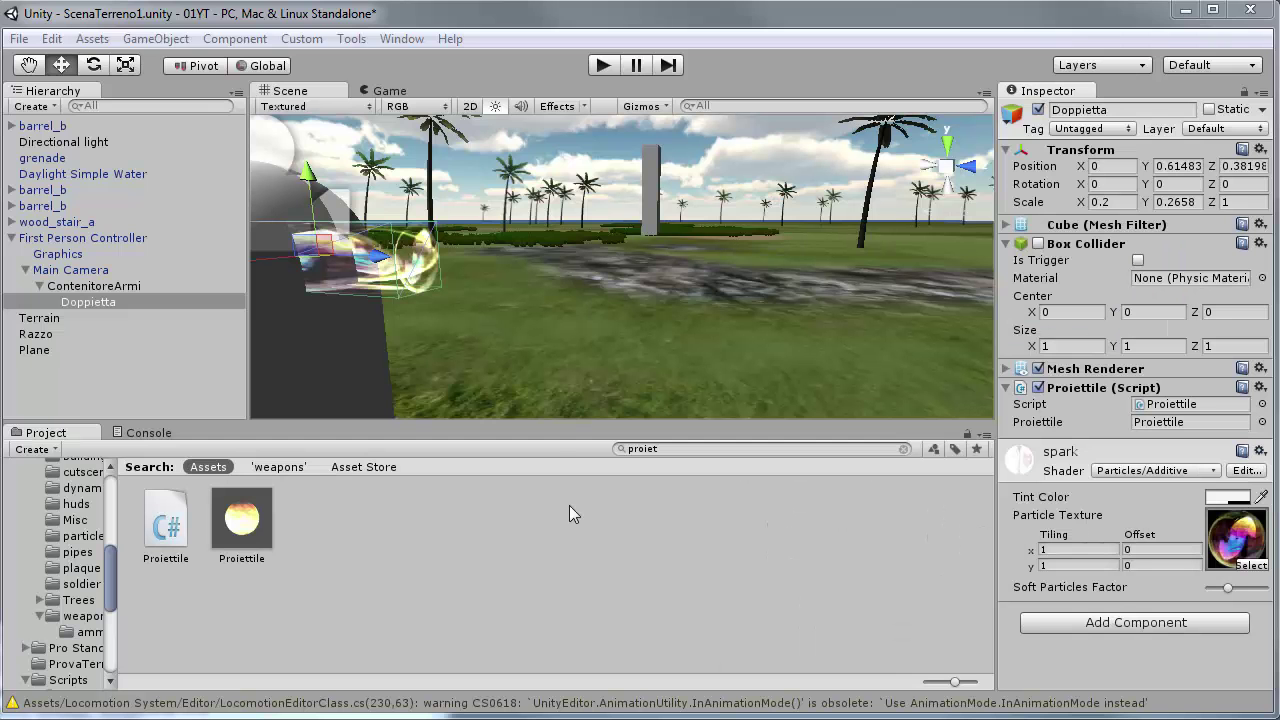
Enter Play mode and fire several glowing projectiles, spawning Proiettile(Clone) objects.
left_click(597, 65)
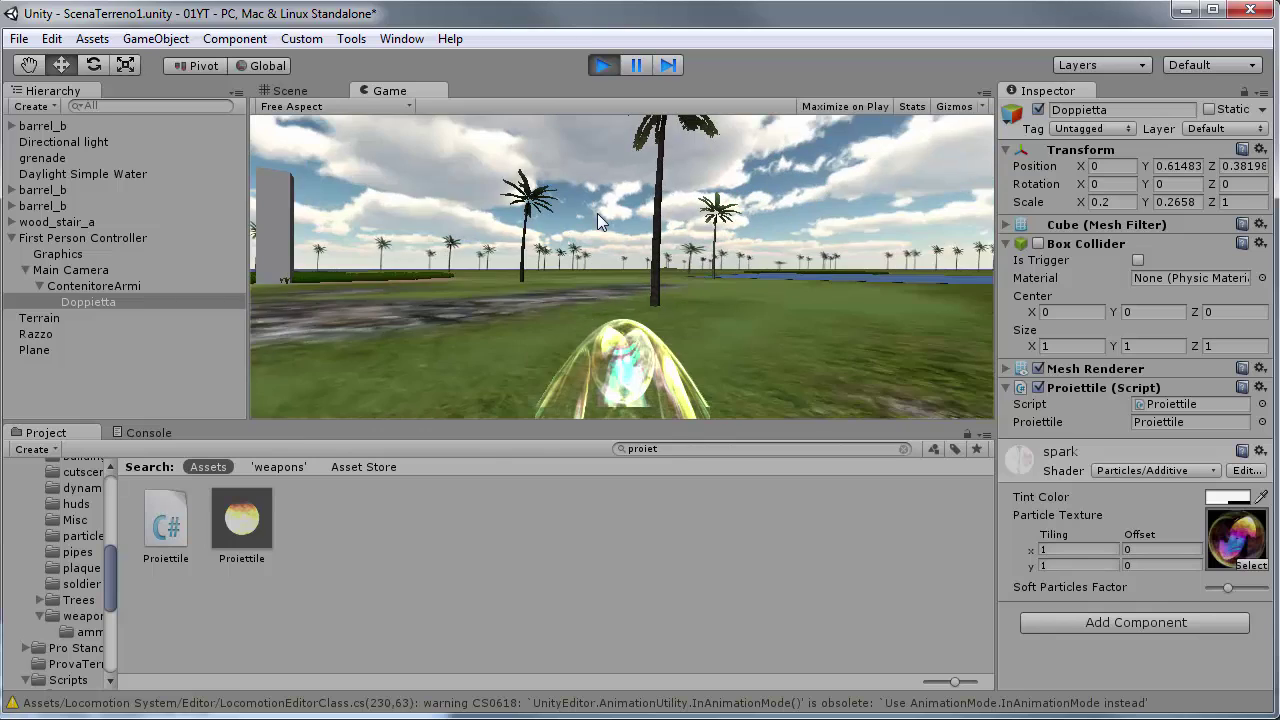
left_click(597, 213)
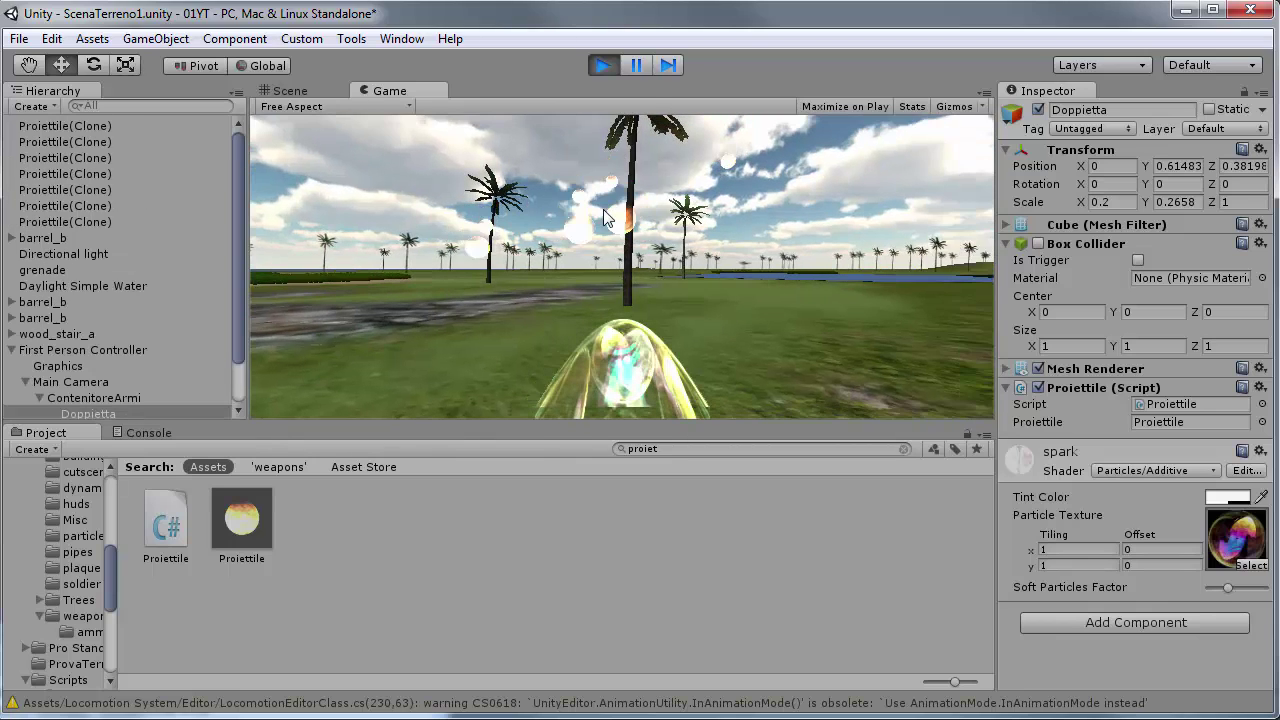
left_click(614, 210)
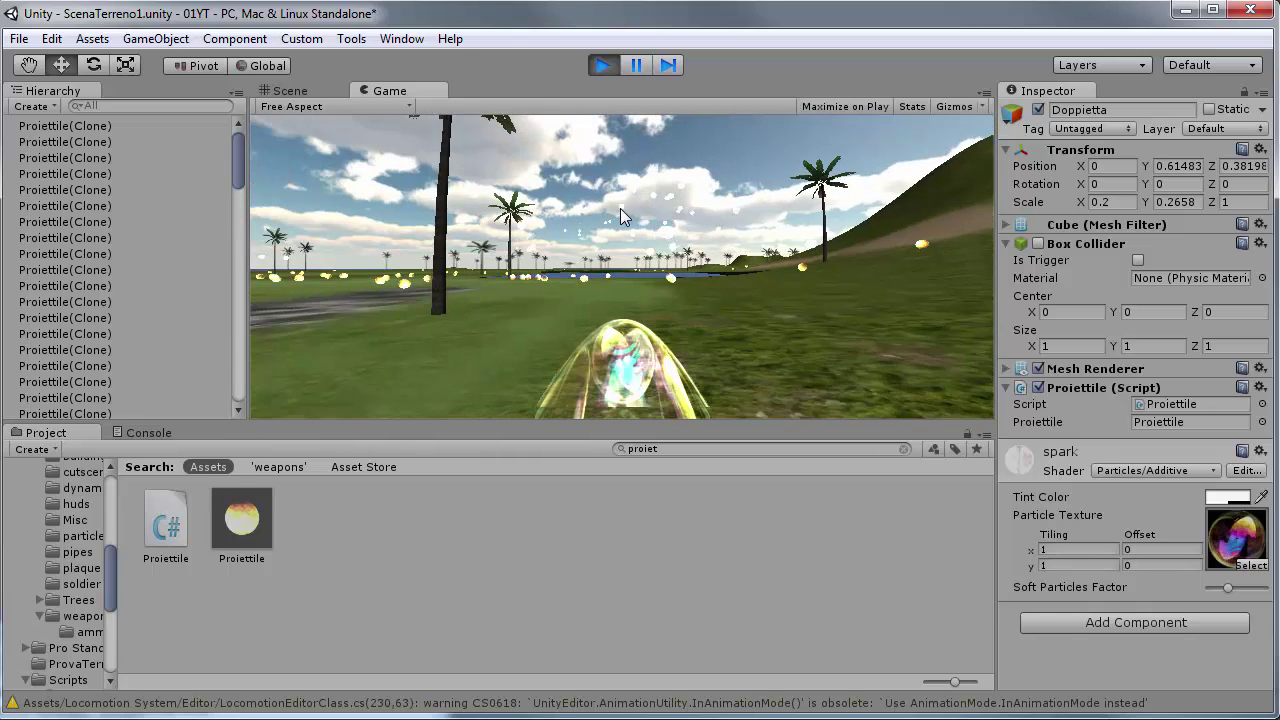
left_click(547, 236)
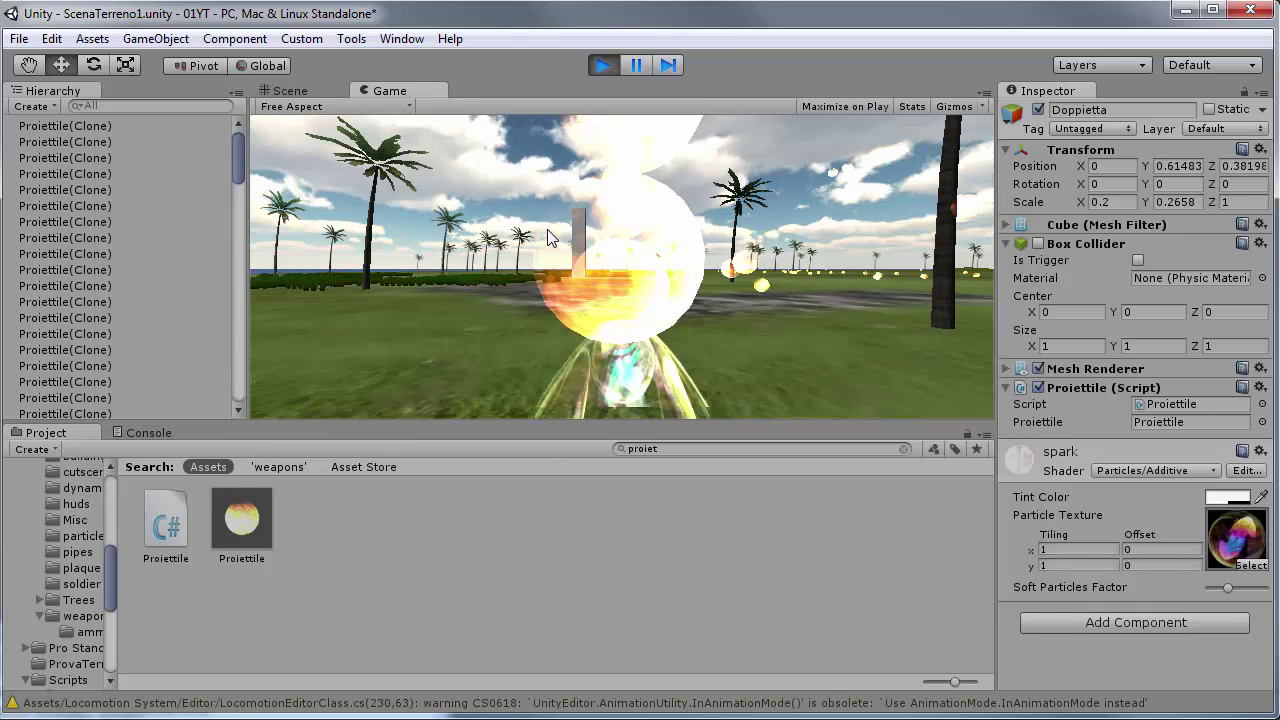